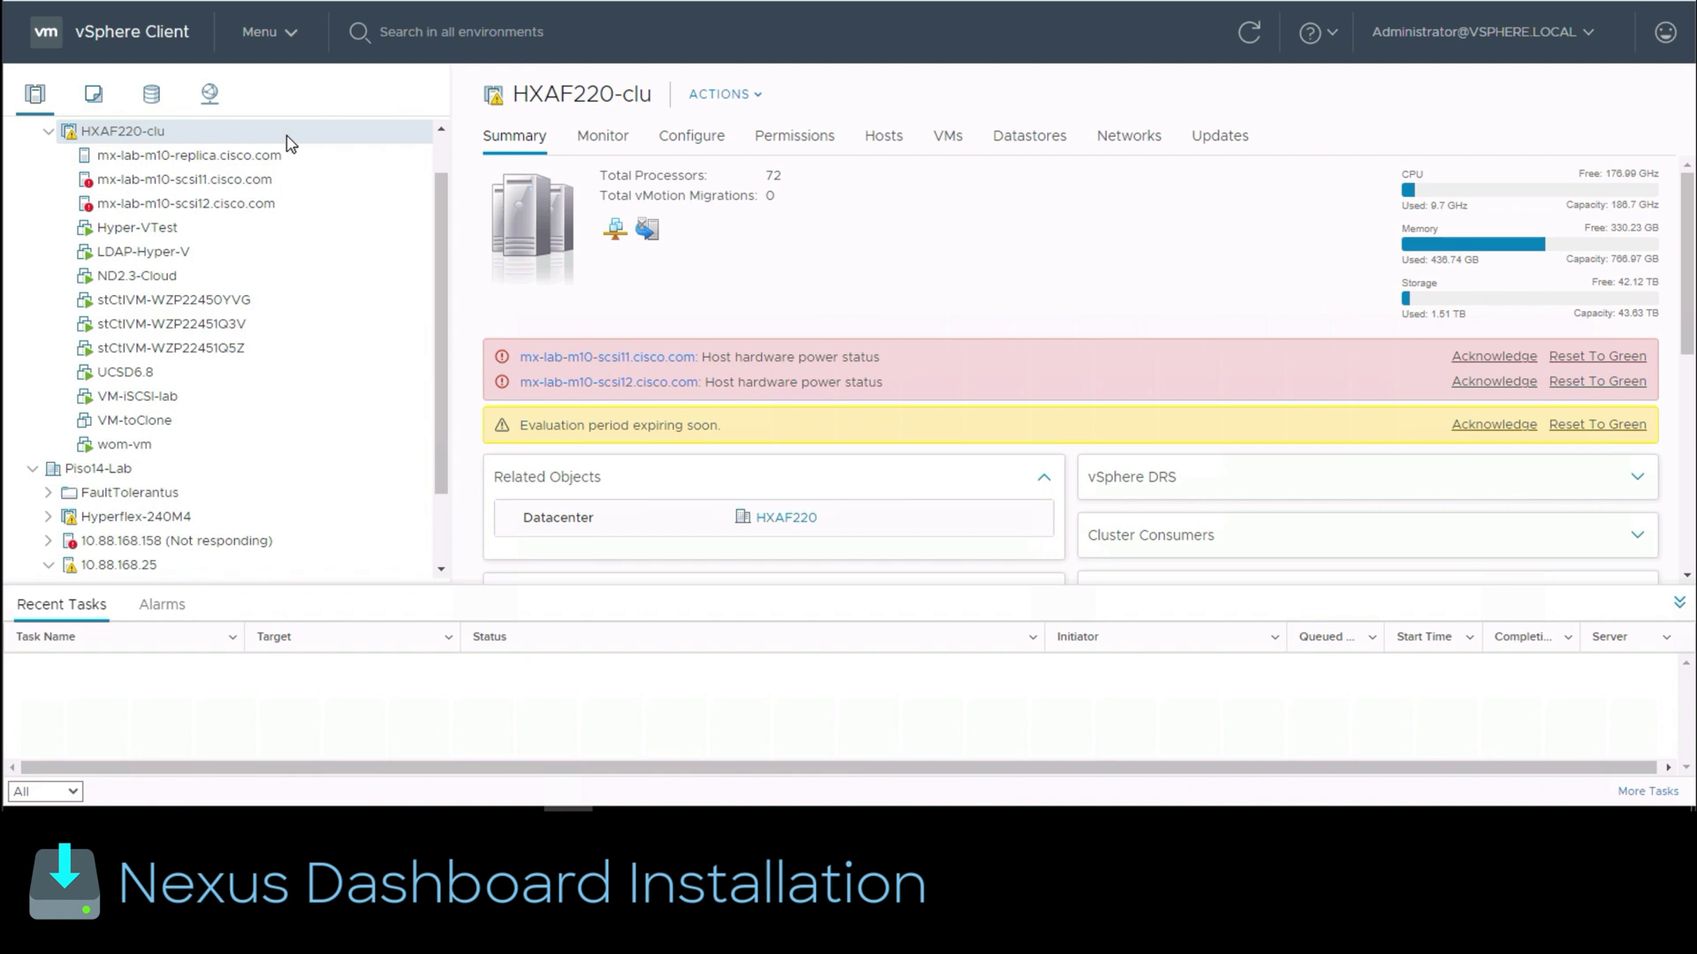
Step: Start an OVF template deployment on cluster HXAF220-clu from local file nd-dk9.2.3.2d.ova
right_click(290, 143)
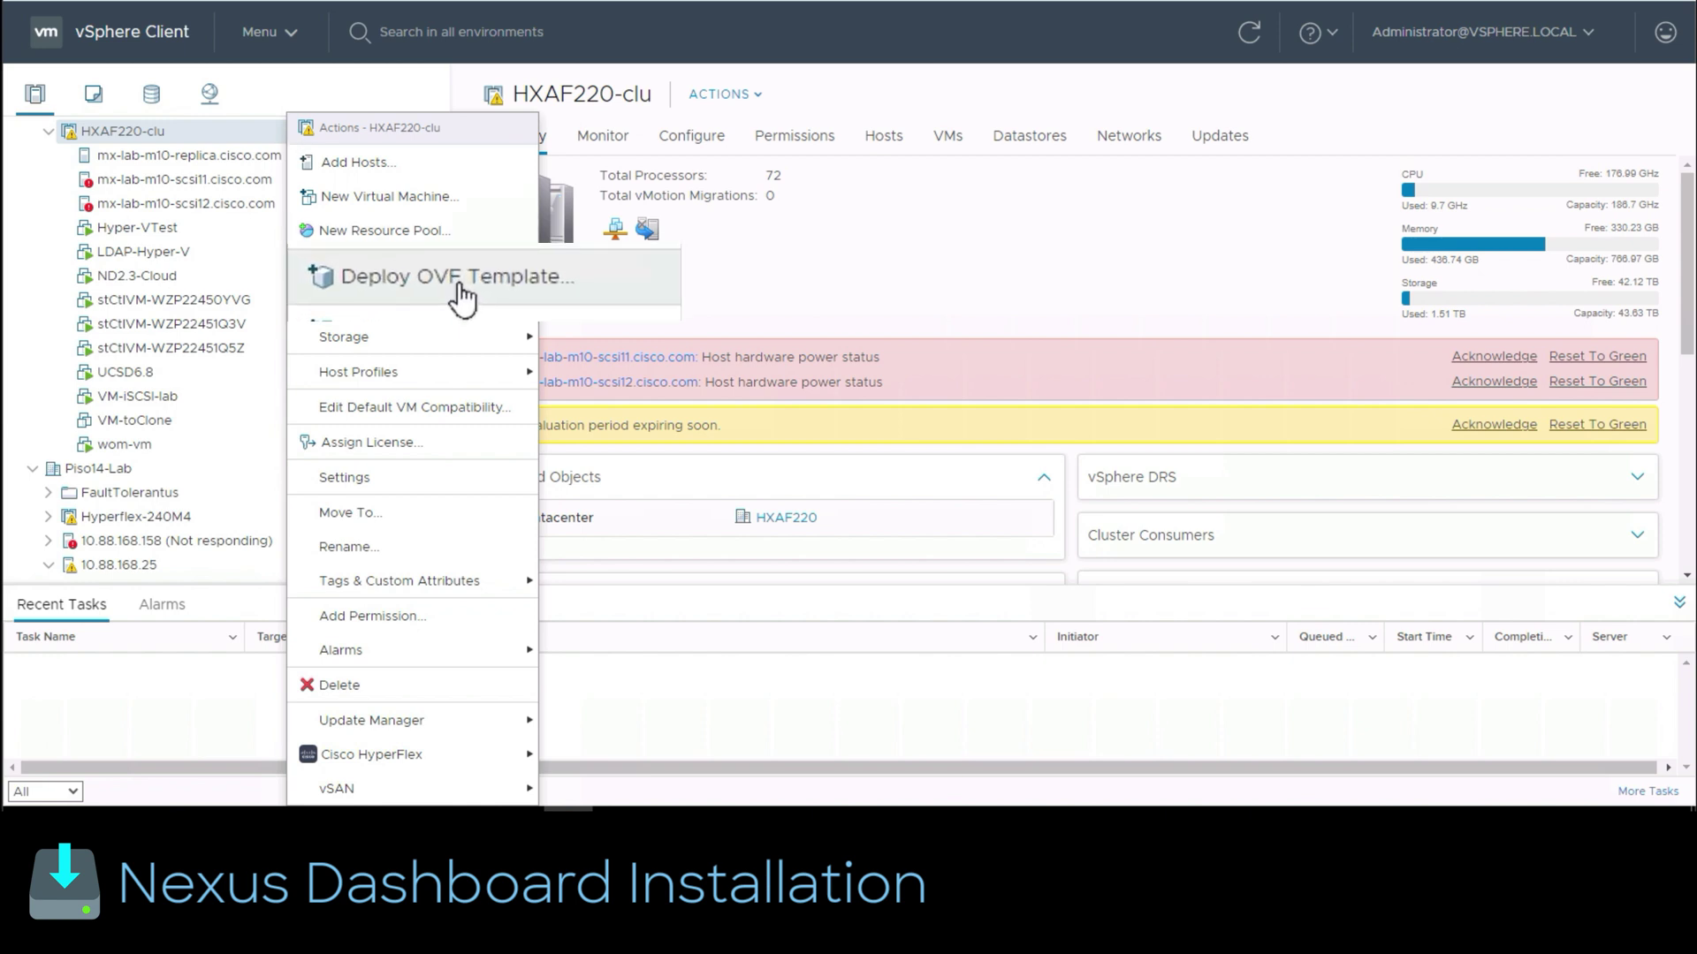
click(396, 269)
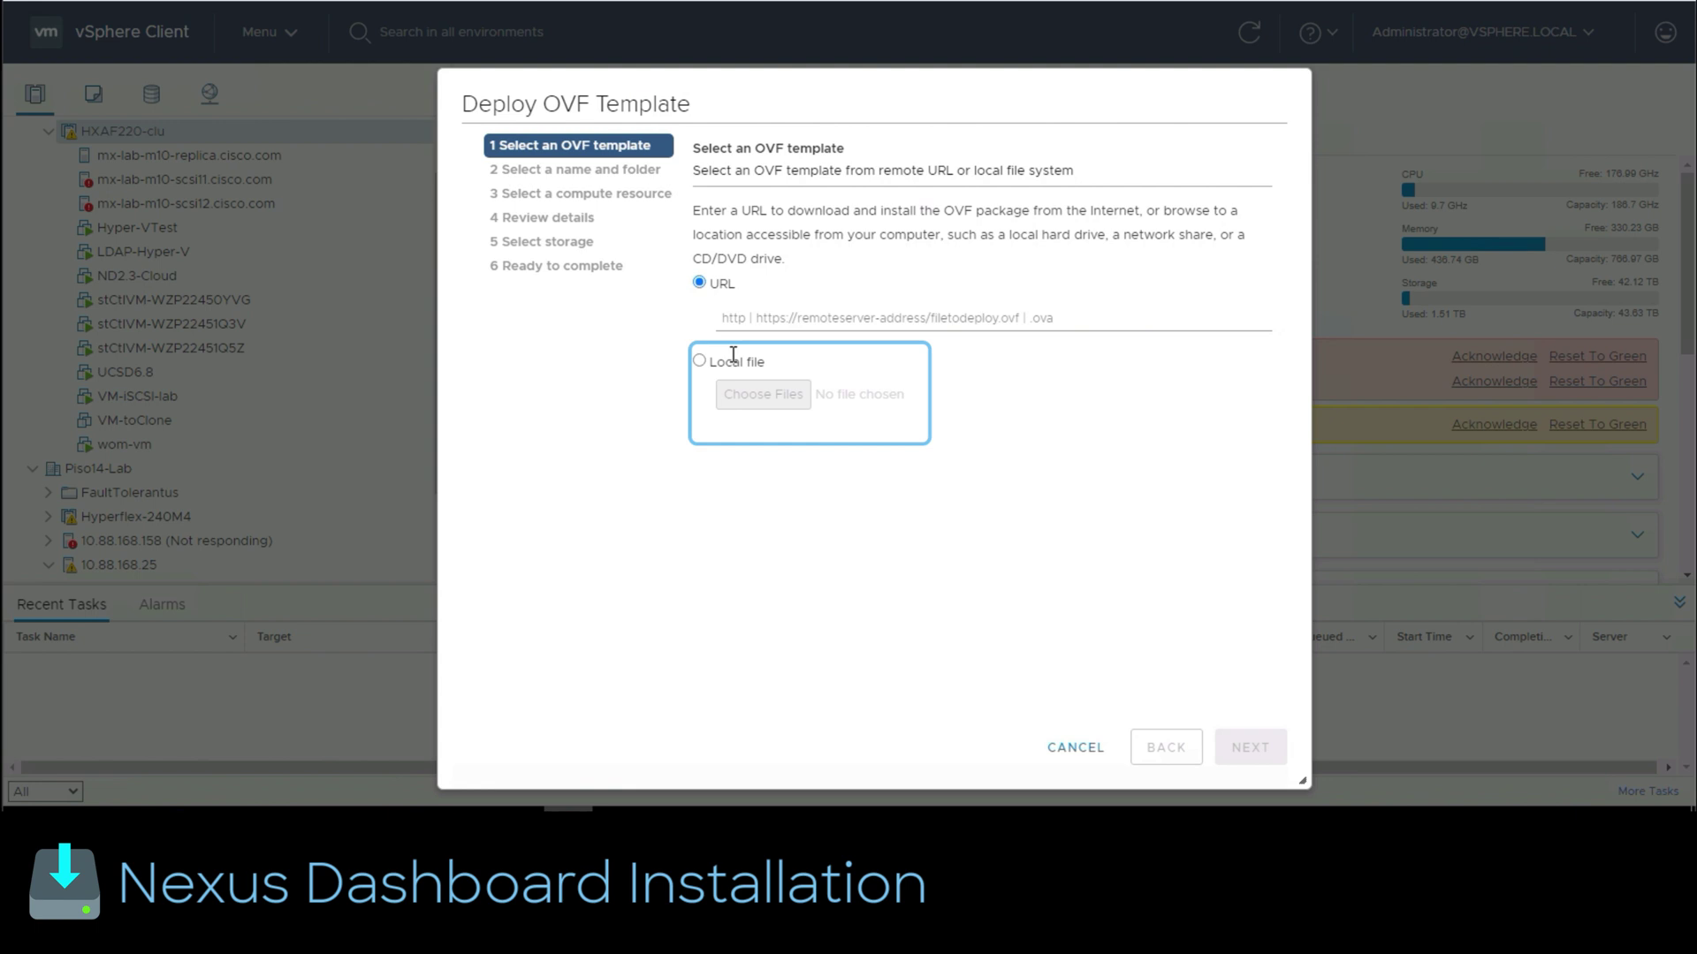
click(732, 357)
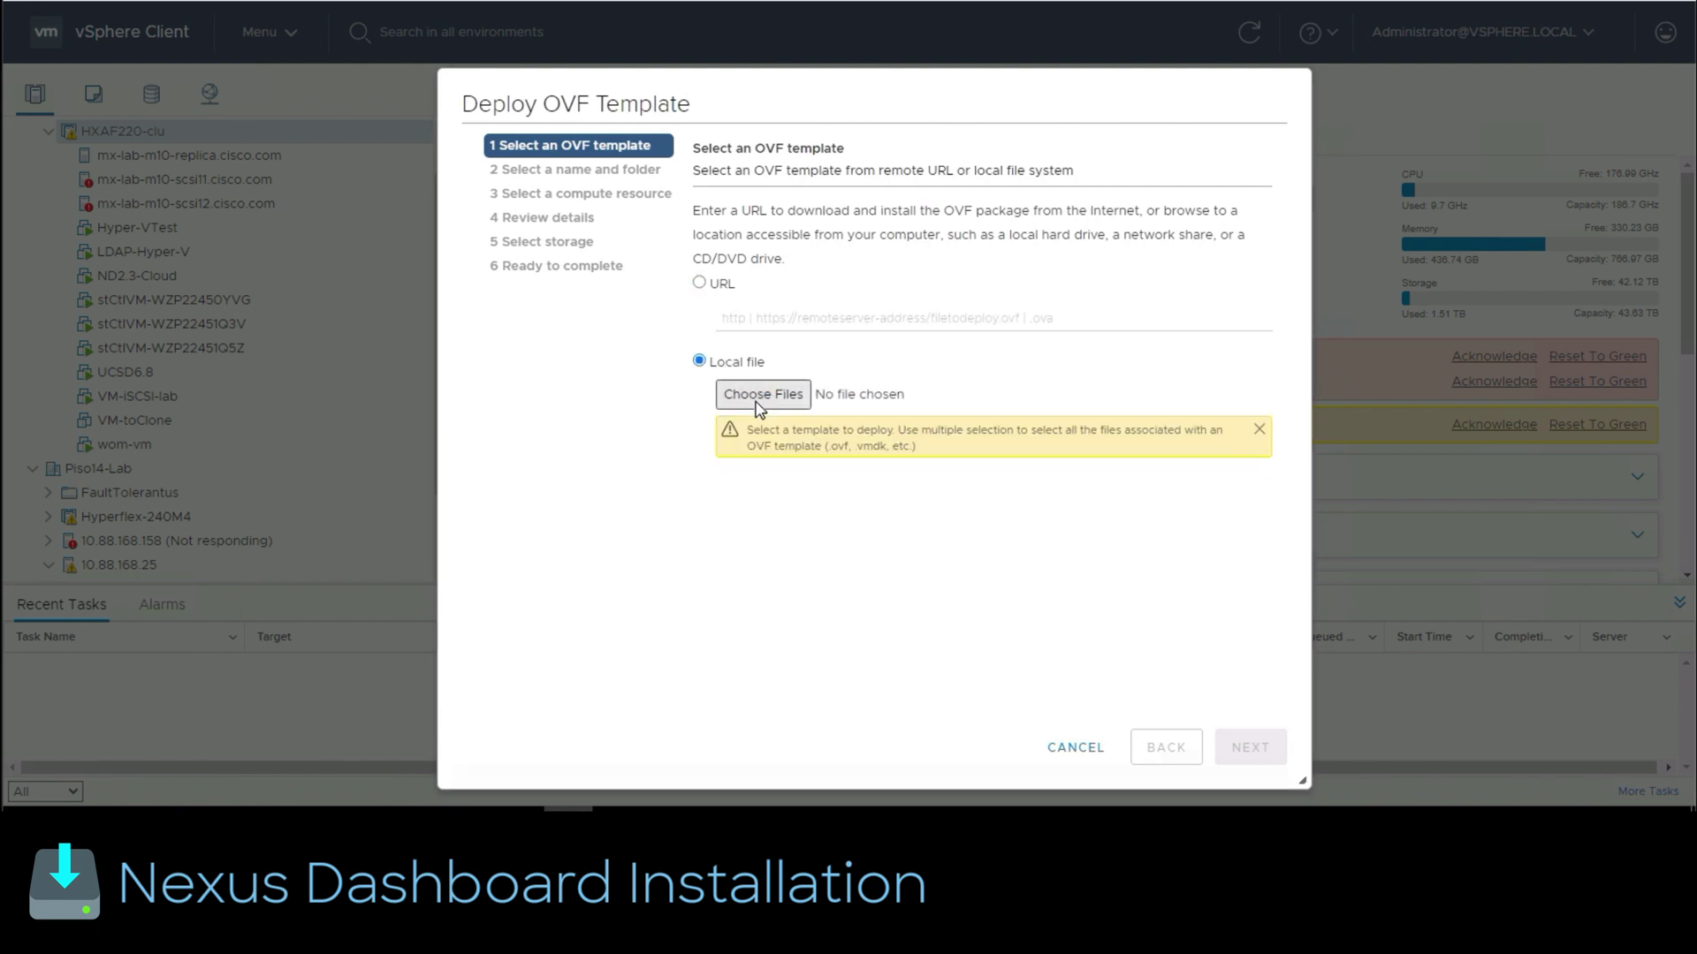
click(758, 397)
click(336, 71)
click(728, 542)
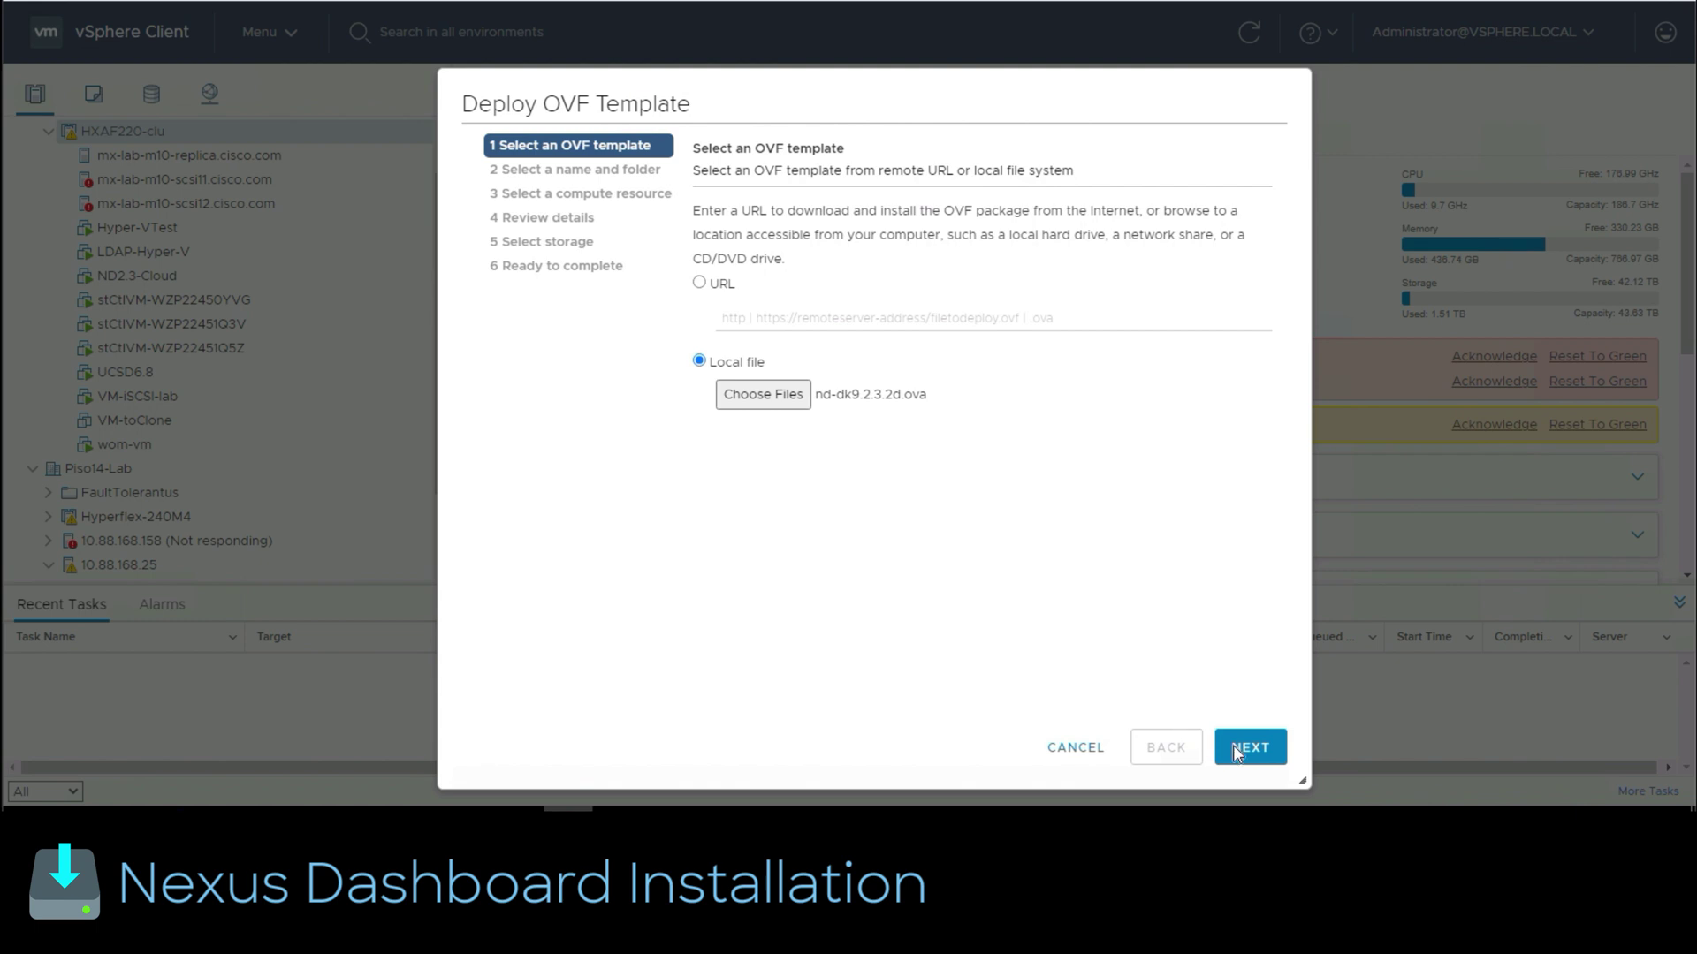
Step: Name the VM NexusDashboard in HXAF220 and keep HXAF220-clu as its compute resource
click(1253, 750)
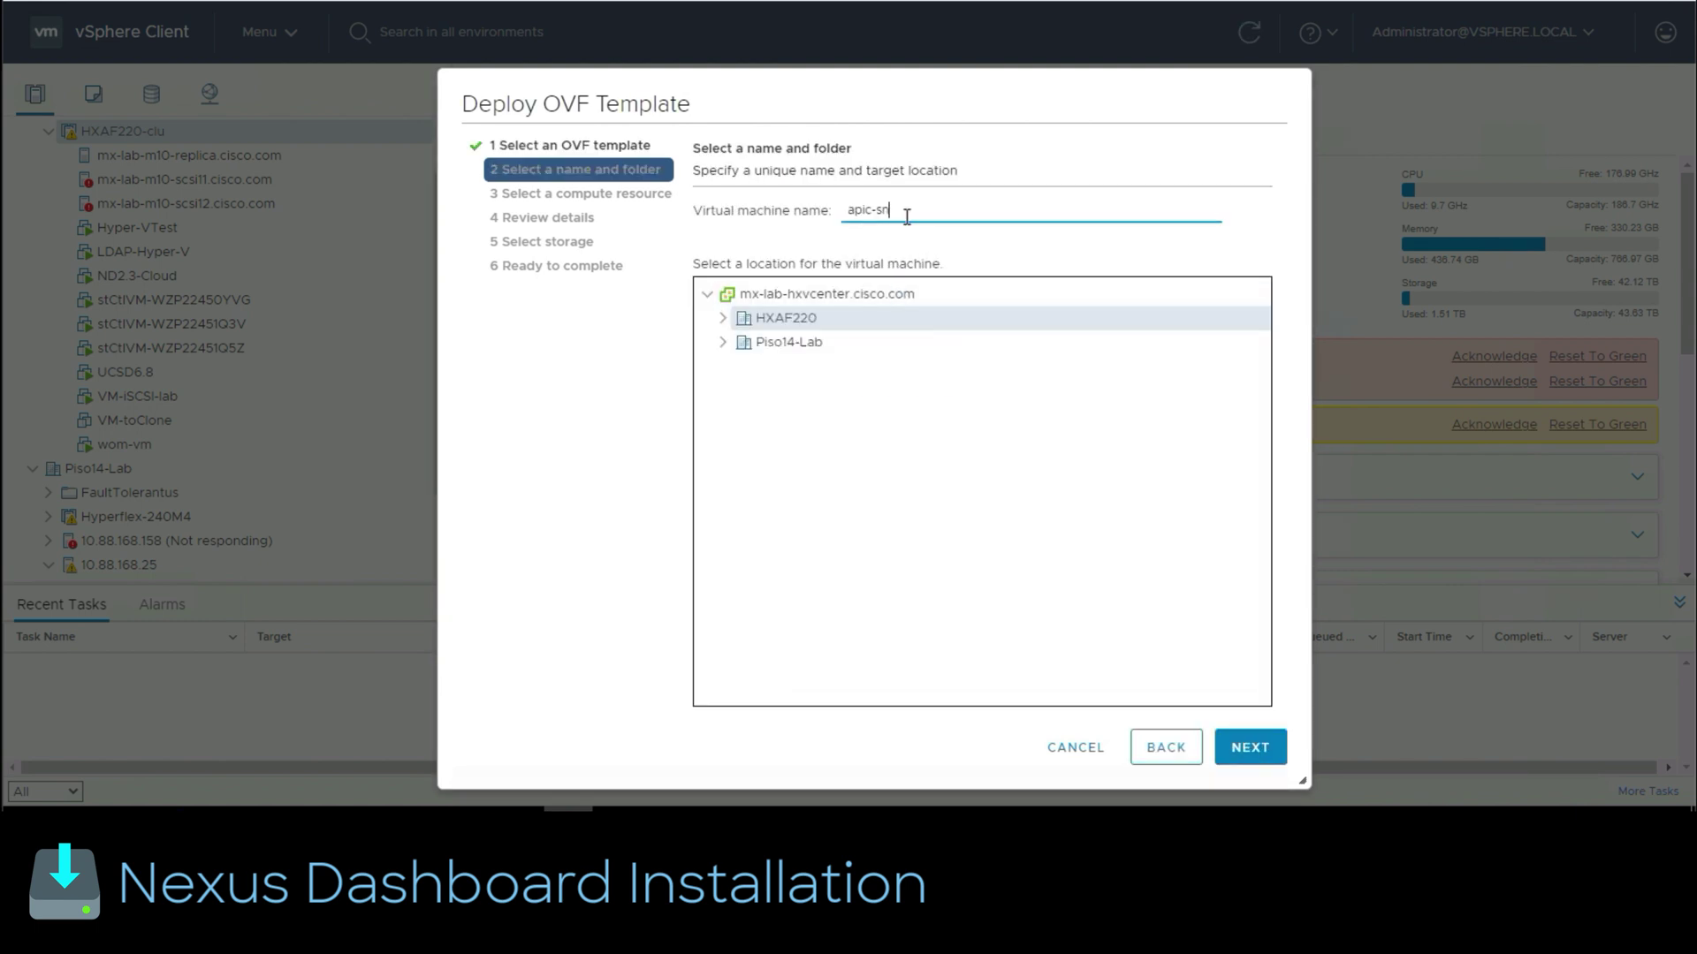
drag(906, 212, 790, 214)
text(NexusDashboard)
click(1270, 756)
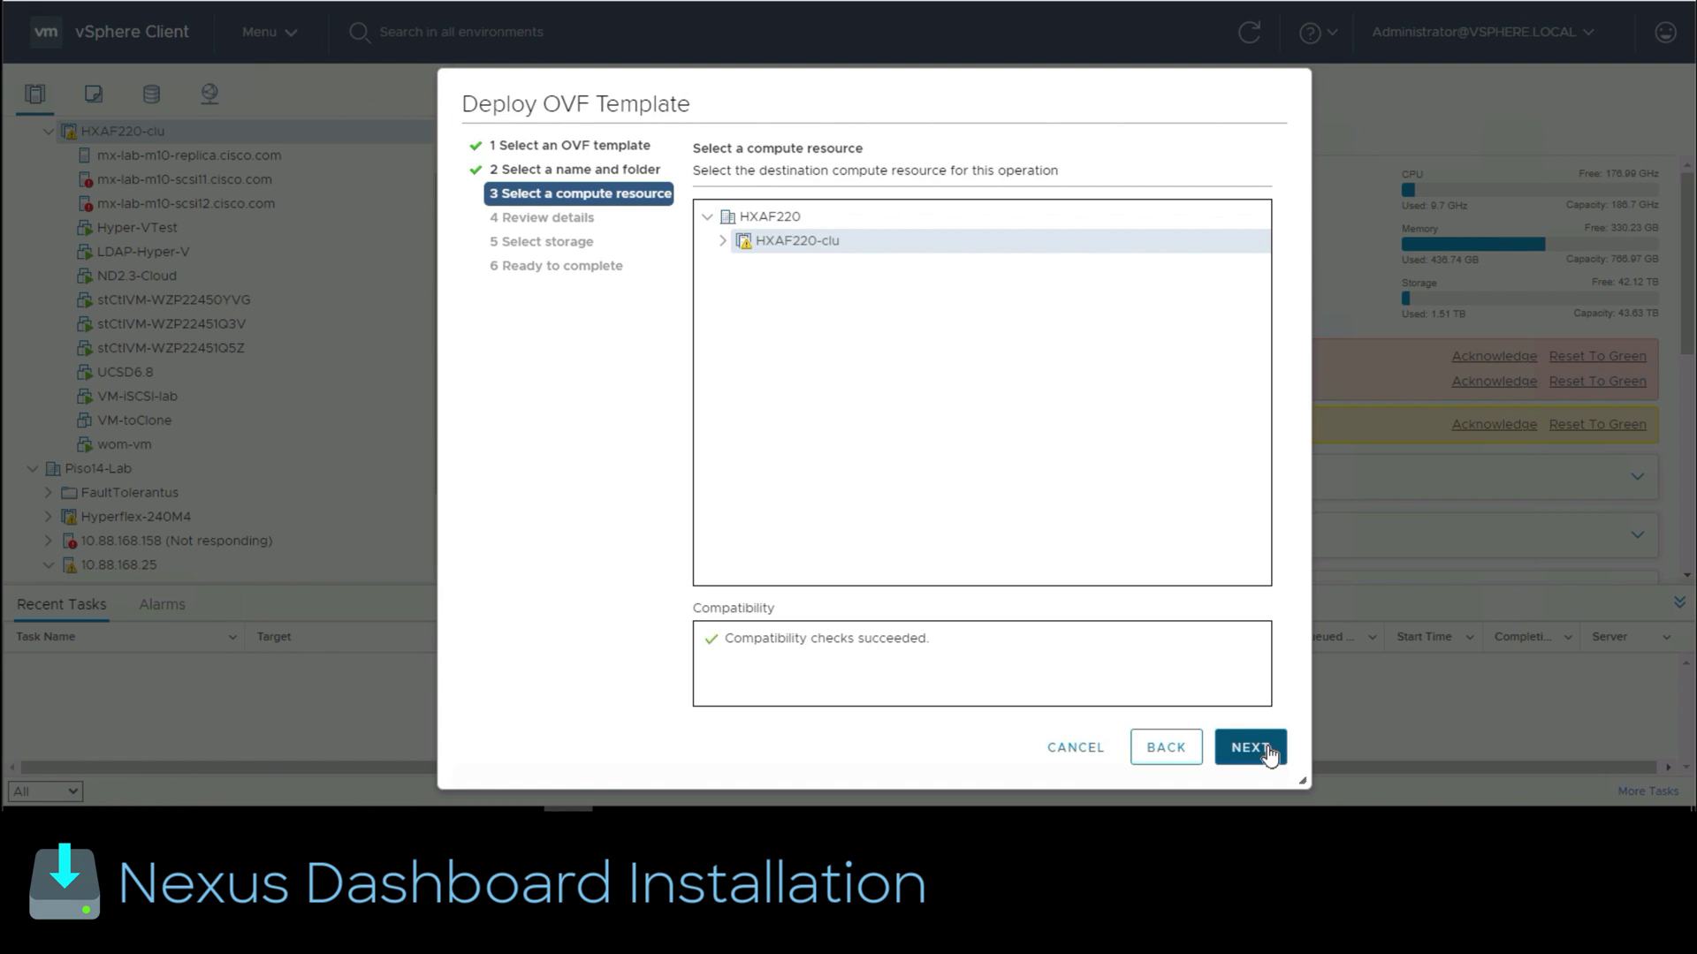
click(1270, 755)
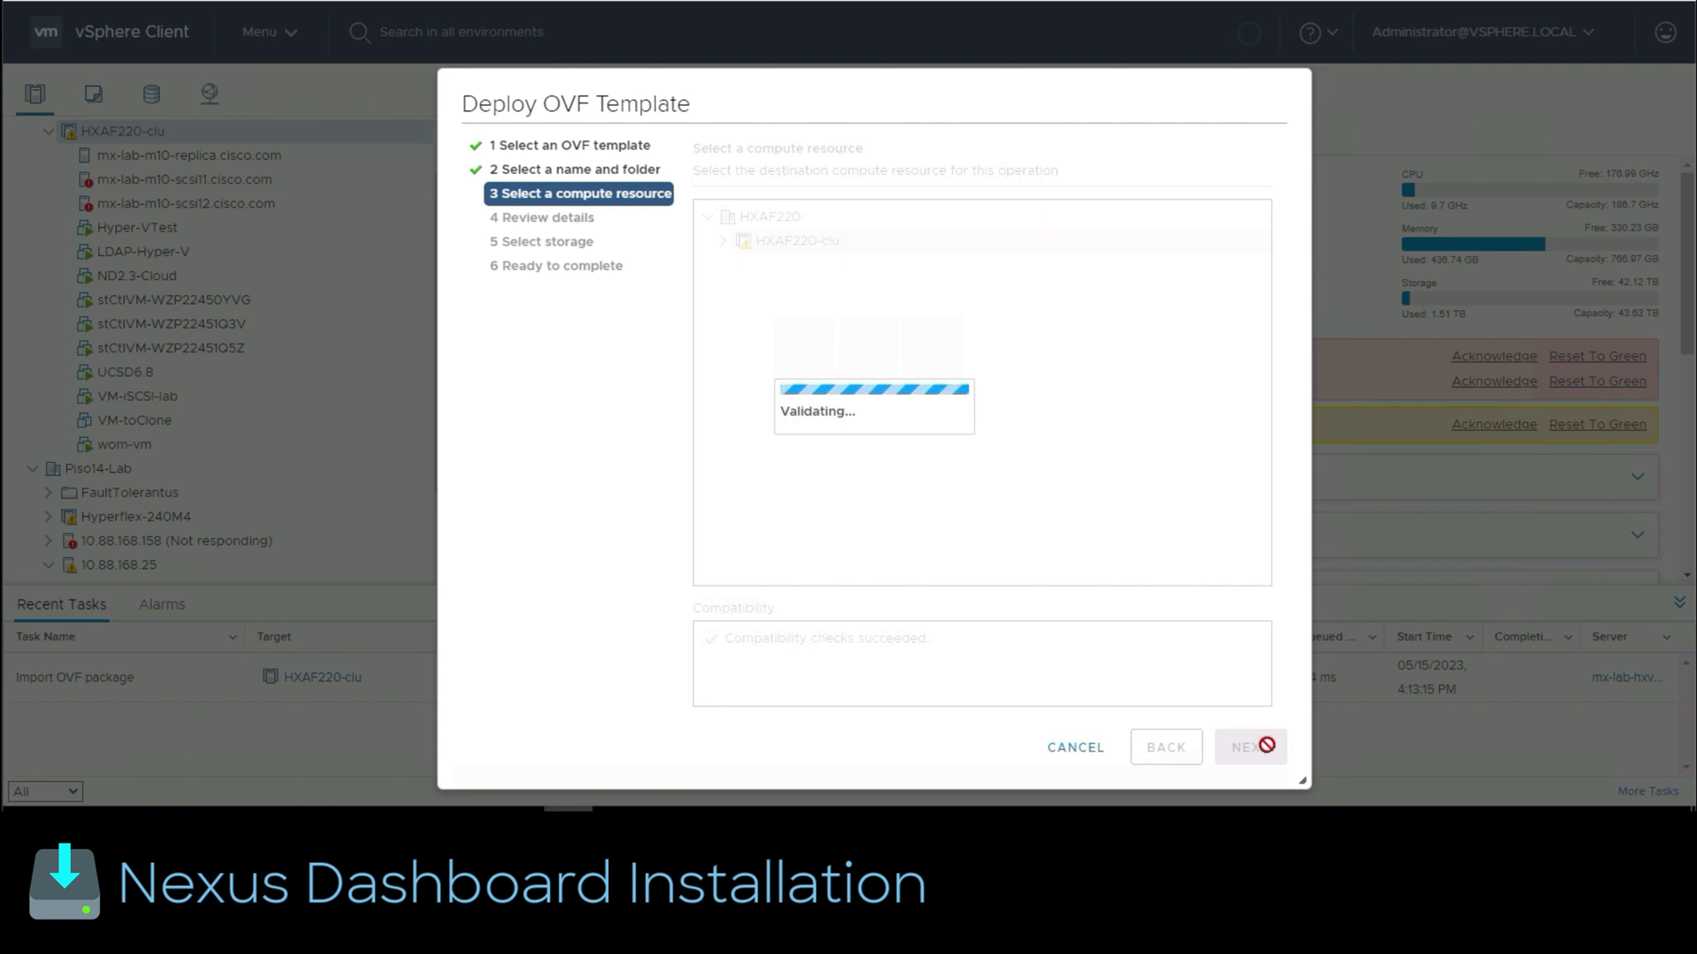
Step: Accept the template details, keep the App configuration, and store the disks on datastore INFRA-ND
click(1269, 751)
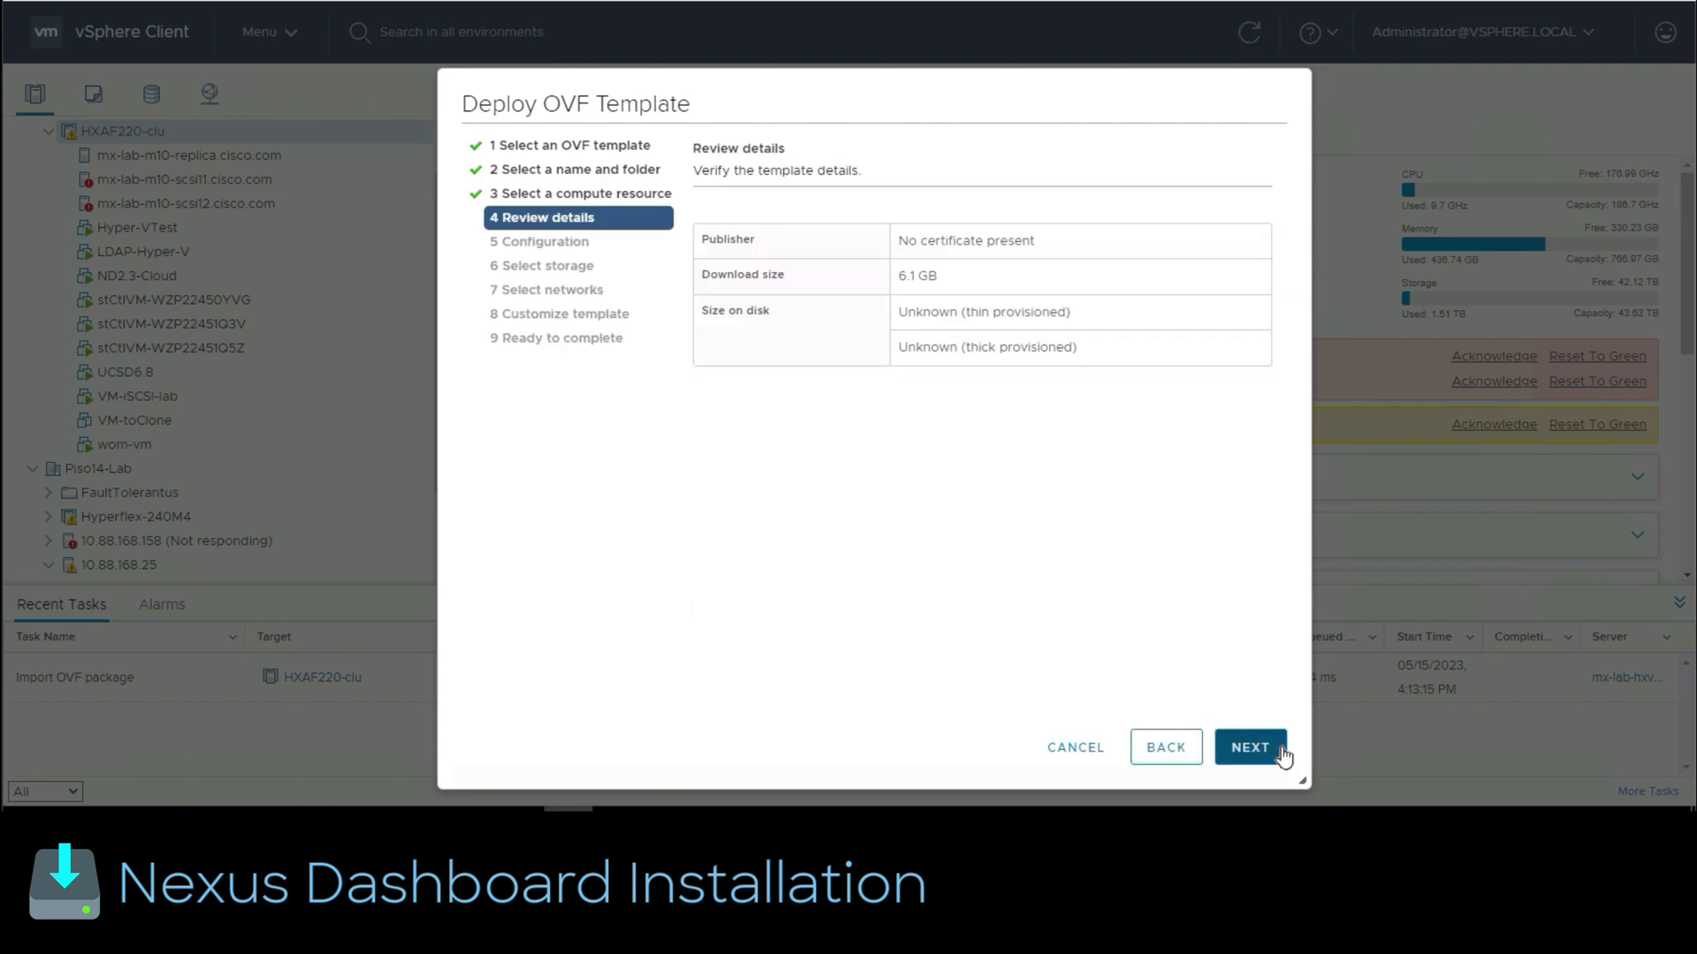
click(1271, 753)
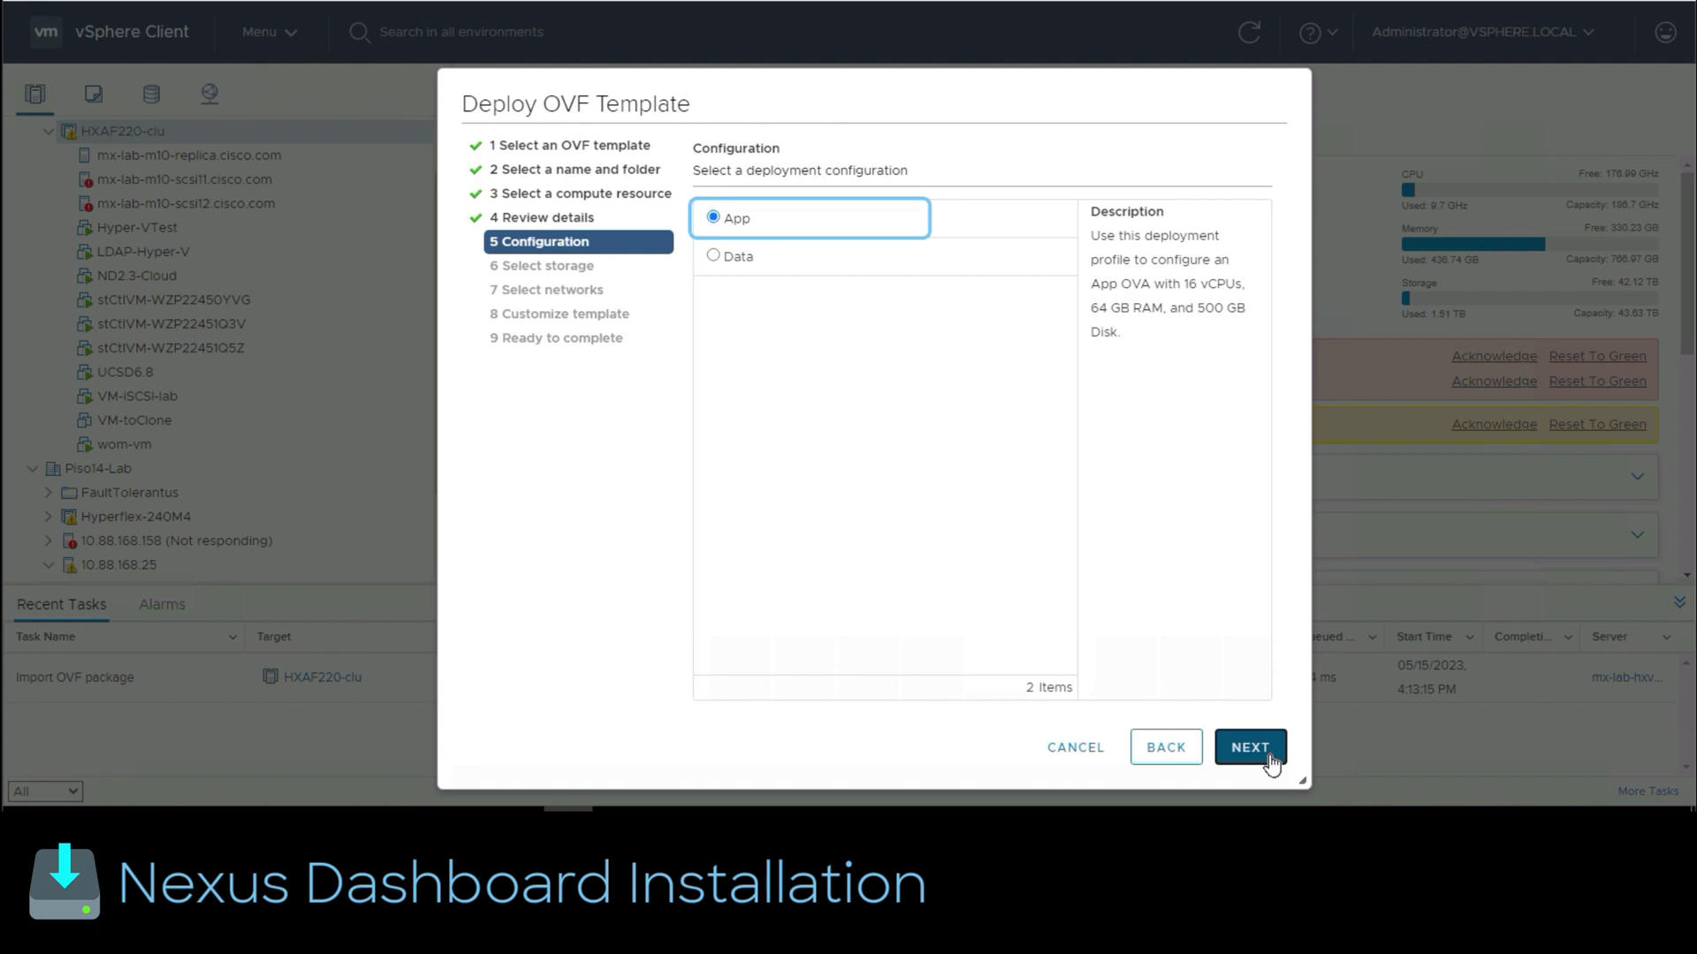
click(1249, 748)
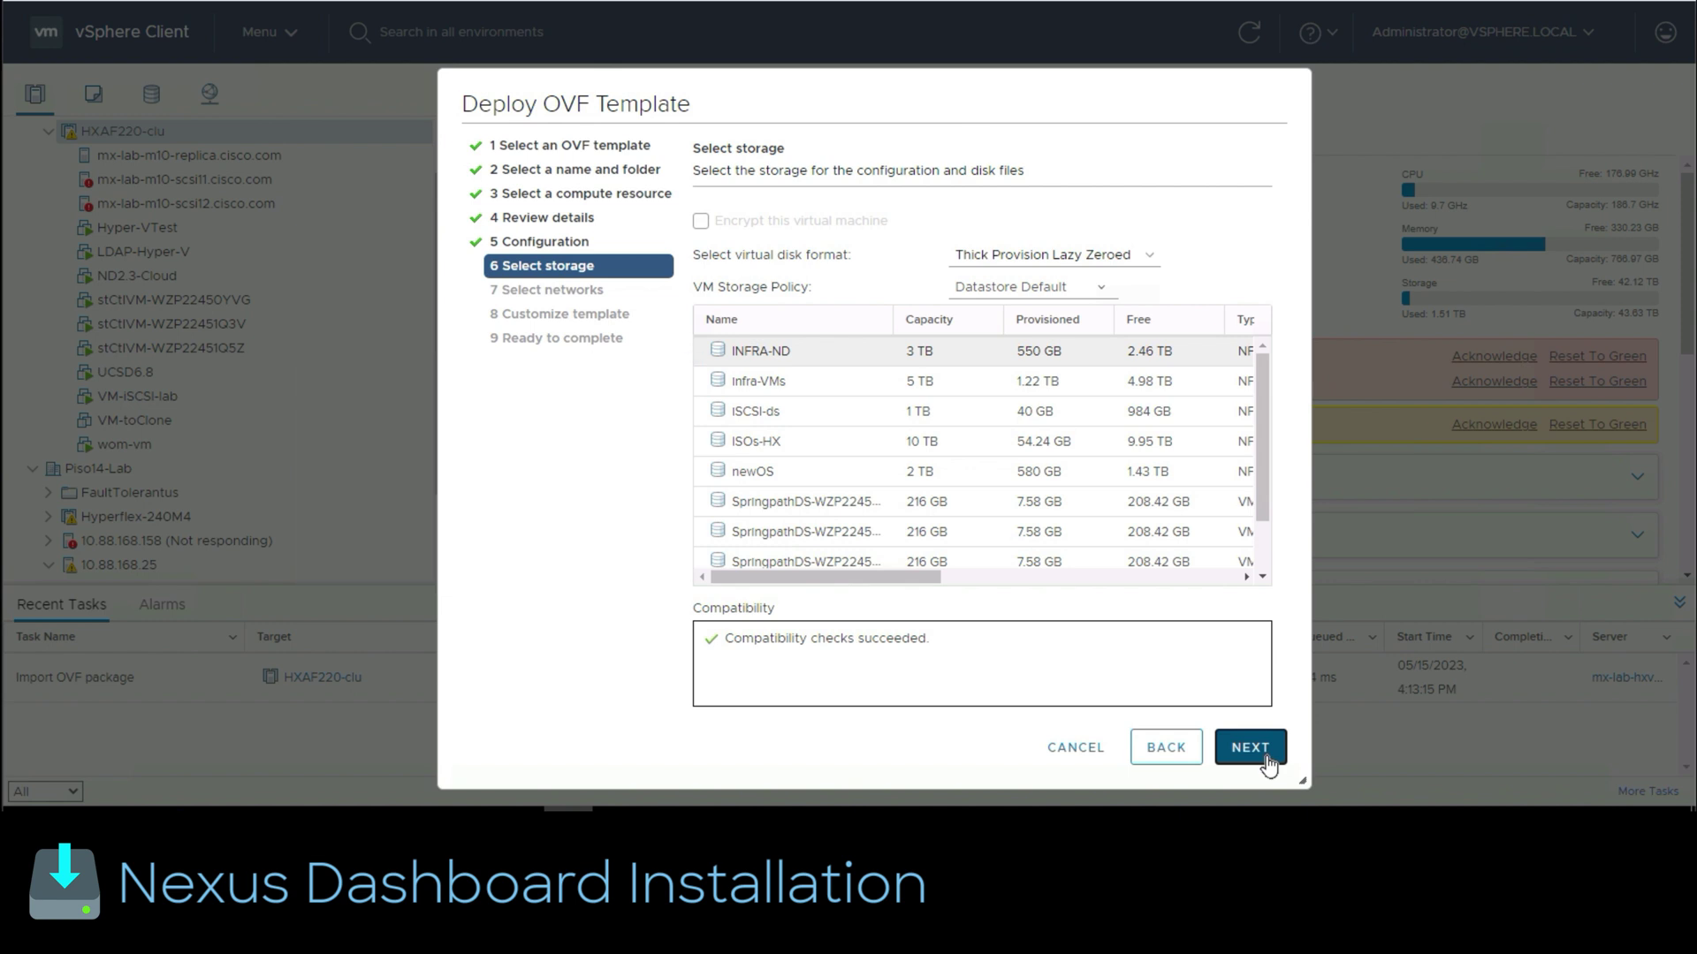
click(1251, 748)
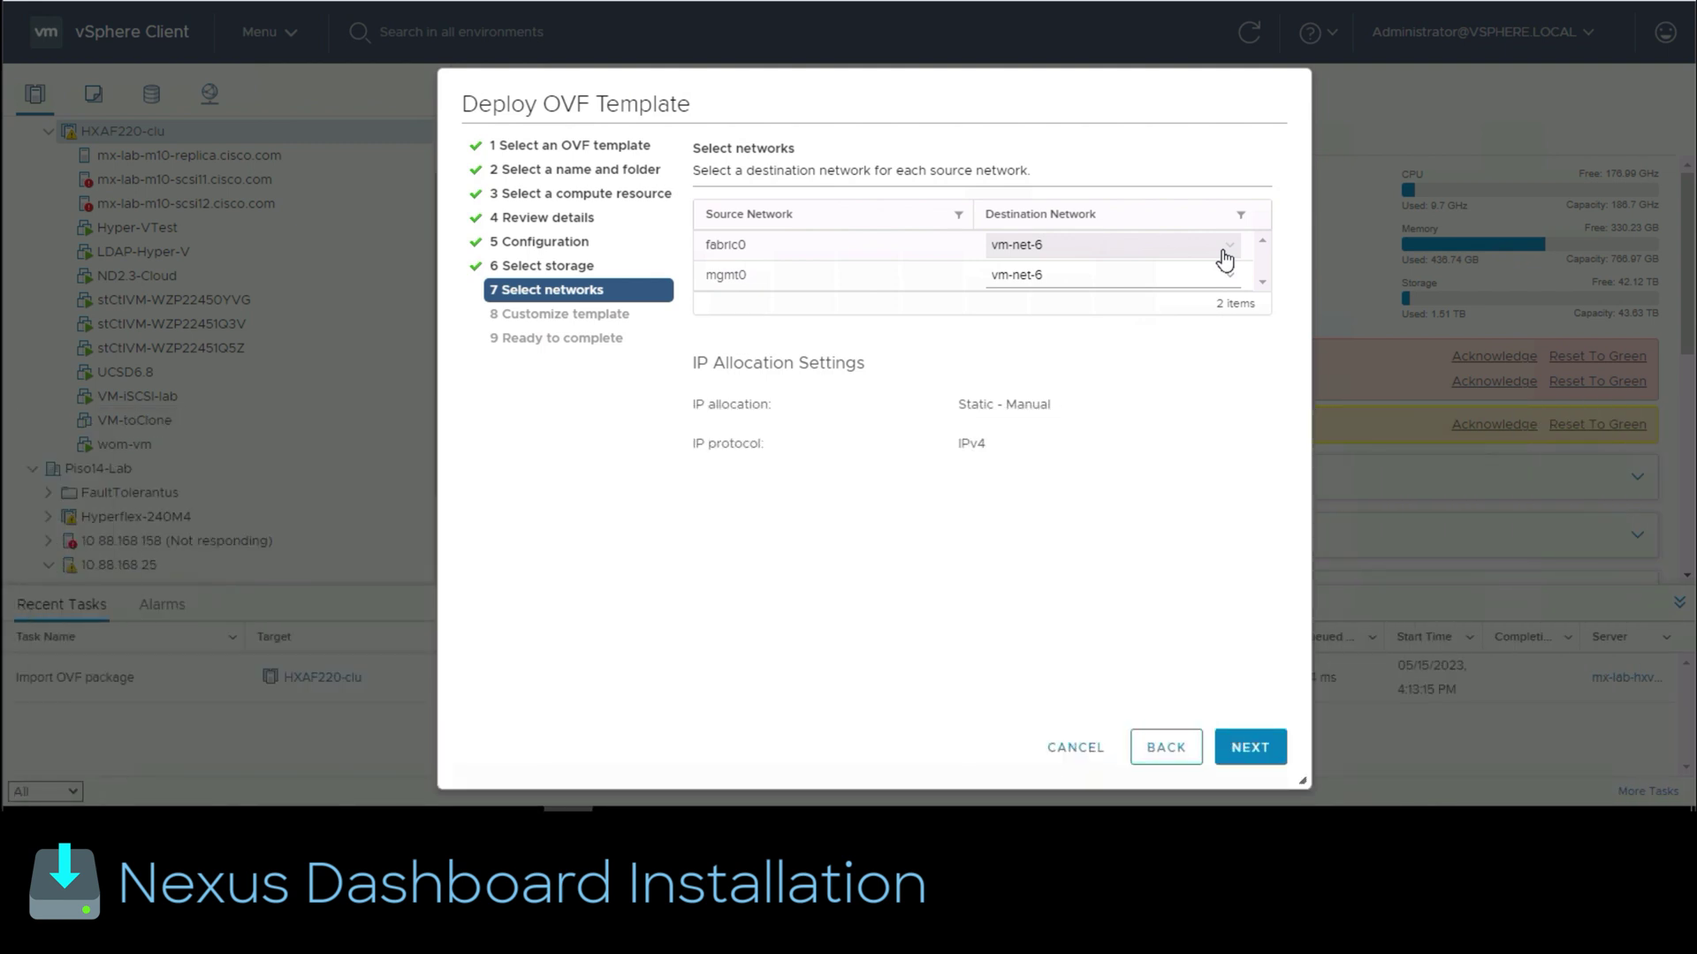
Step: Map fabric0 to network vm-net-5, leaving mgmt0 on vm-net-6
click(1224, 258)
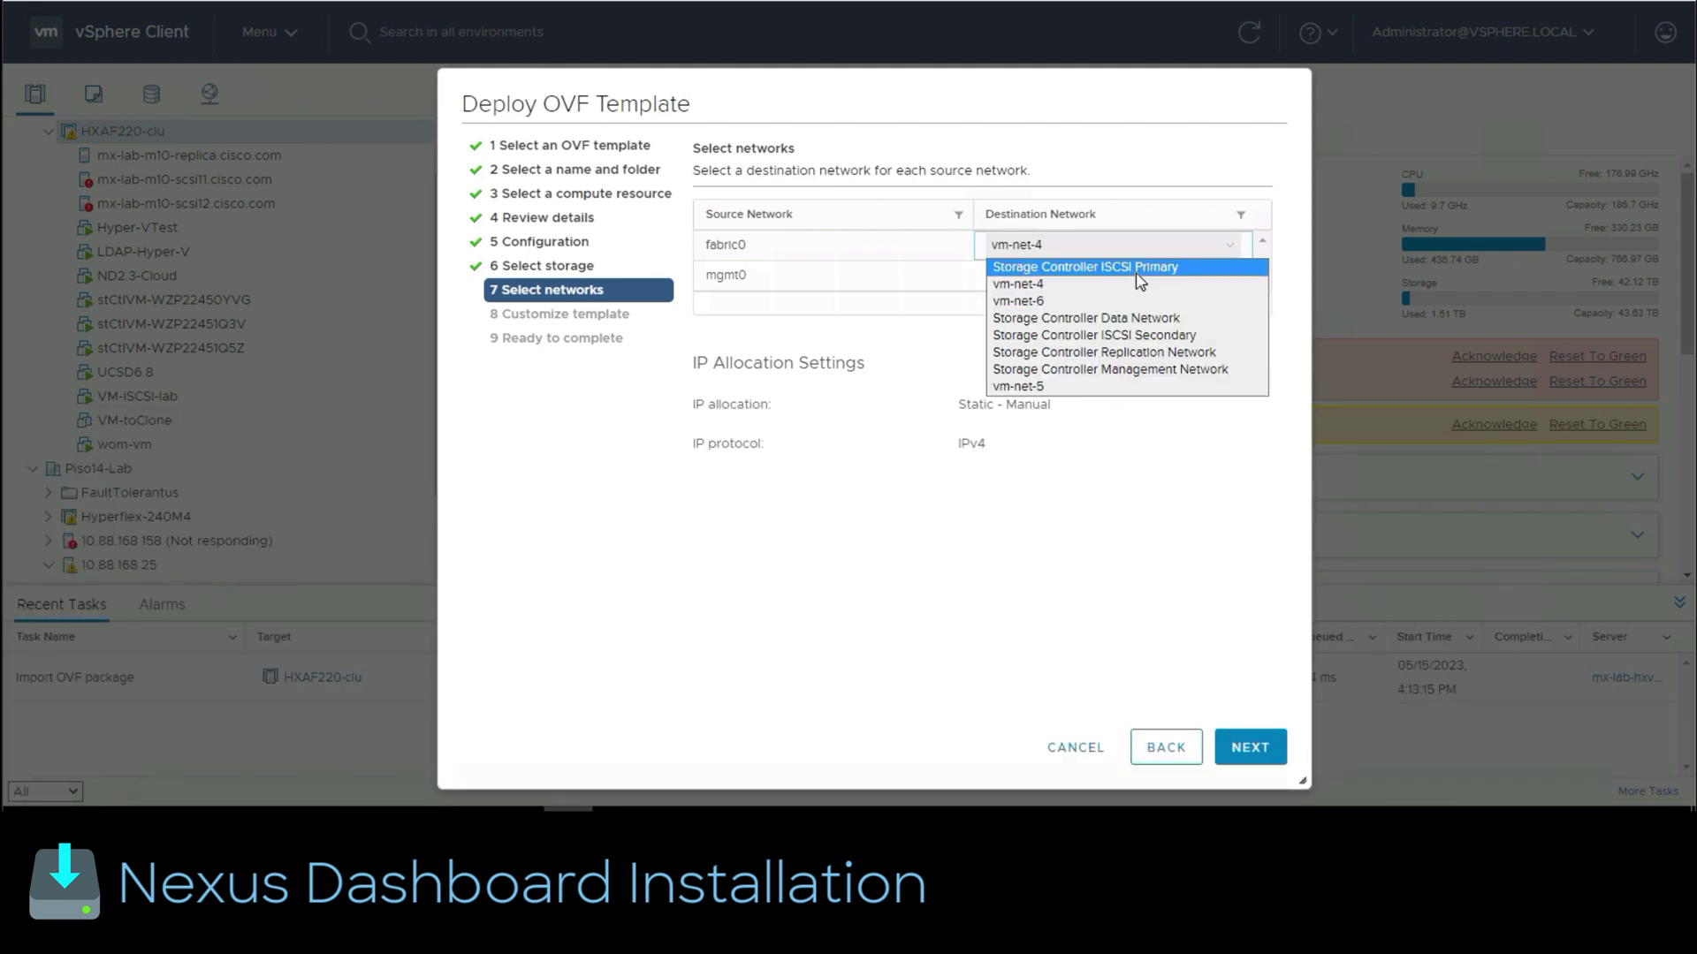
click(1047, 386)
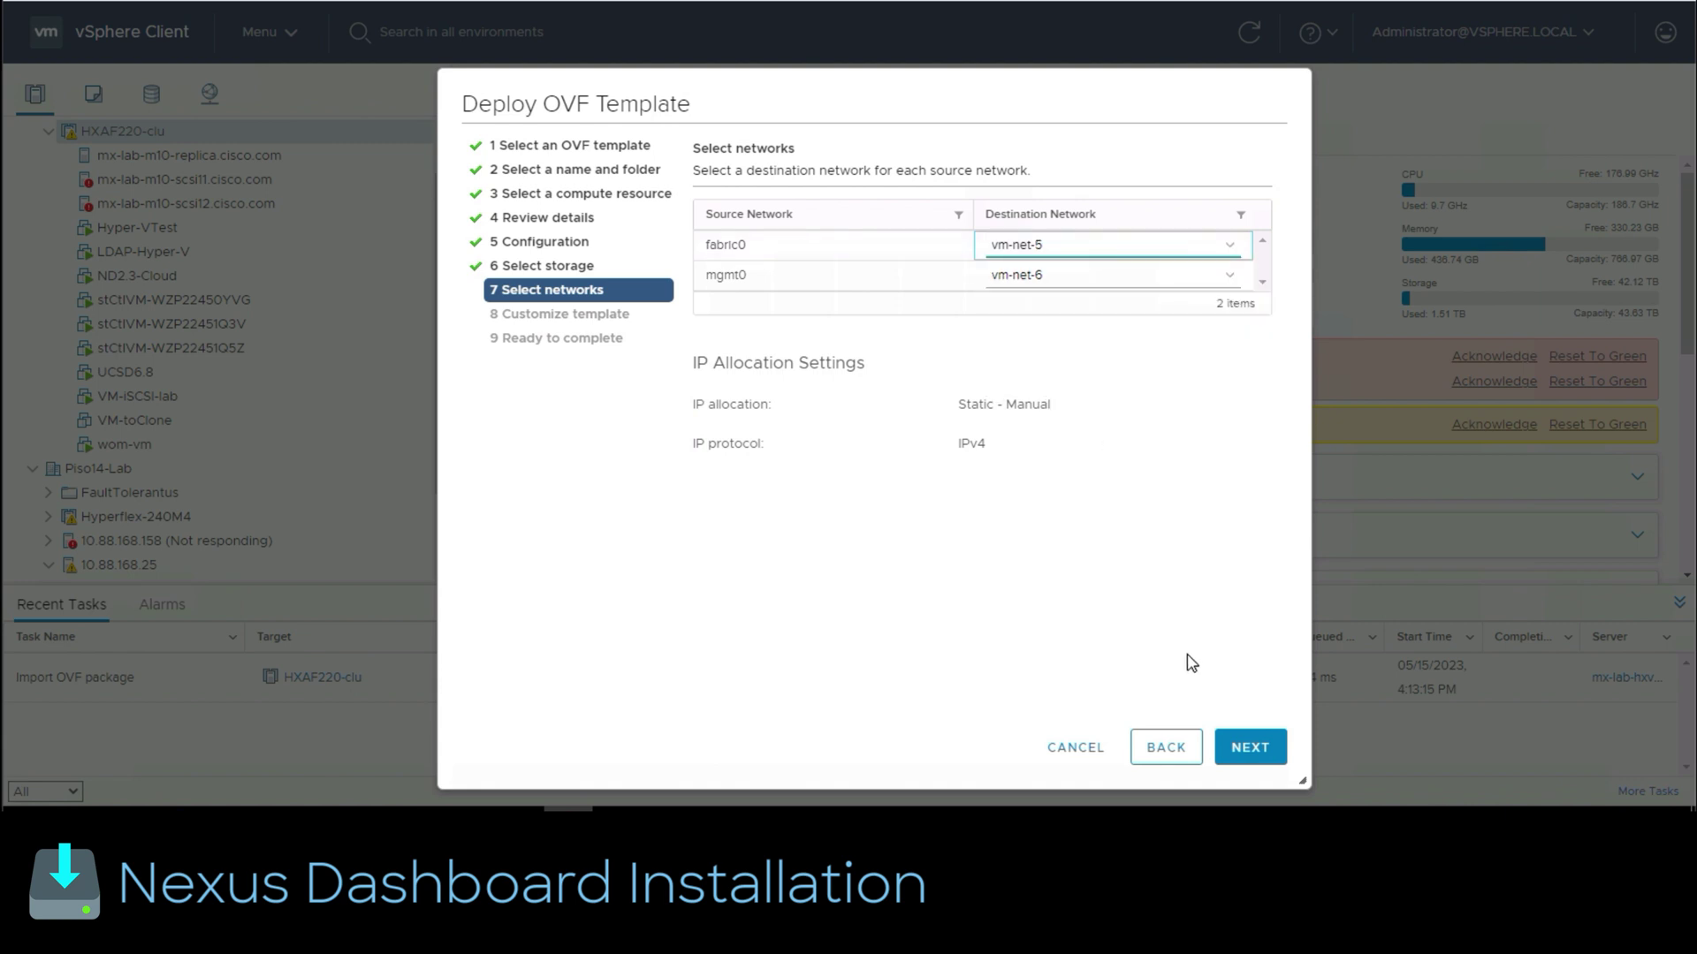
click(1261, 761)
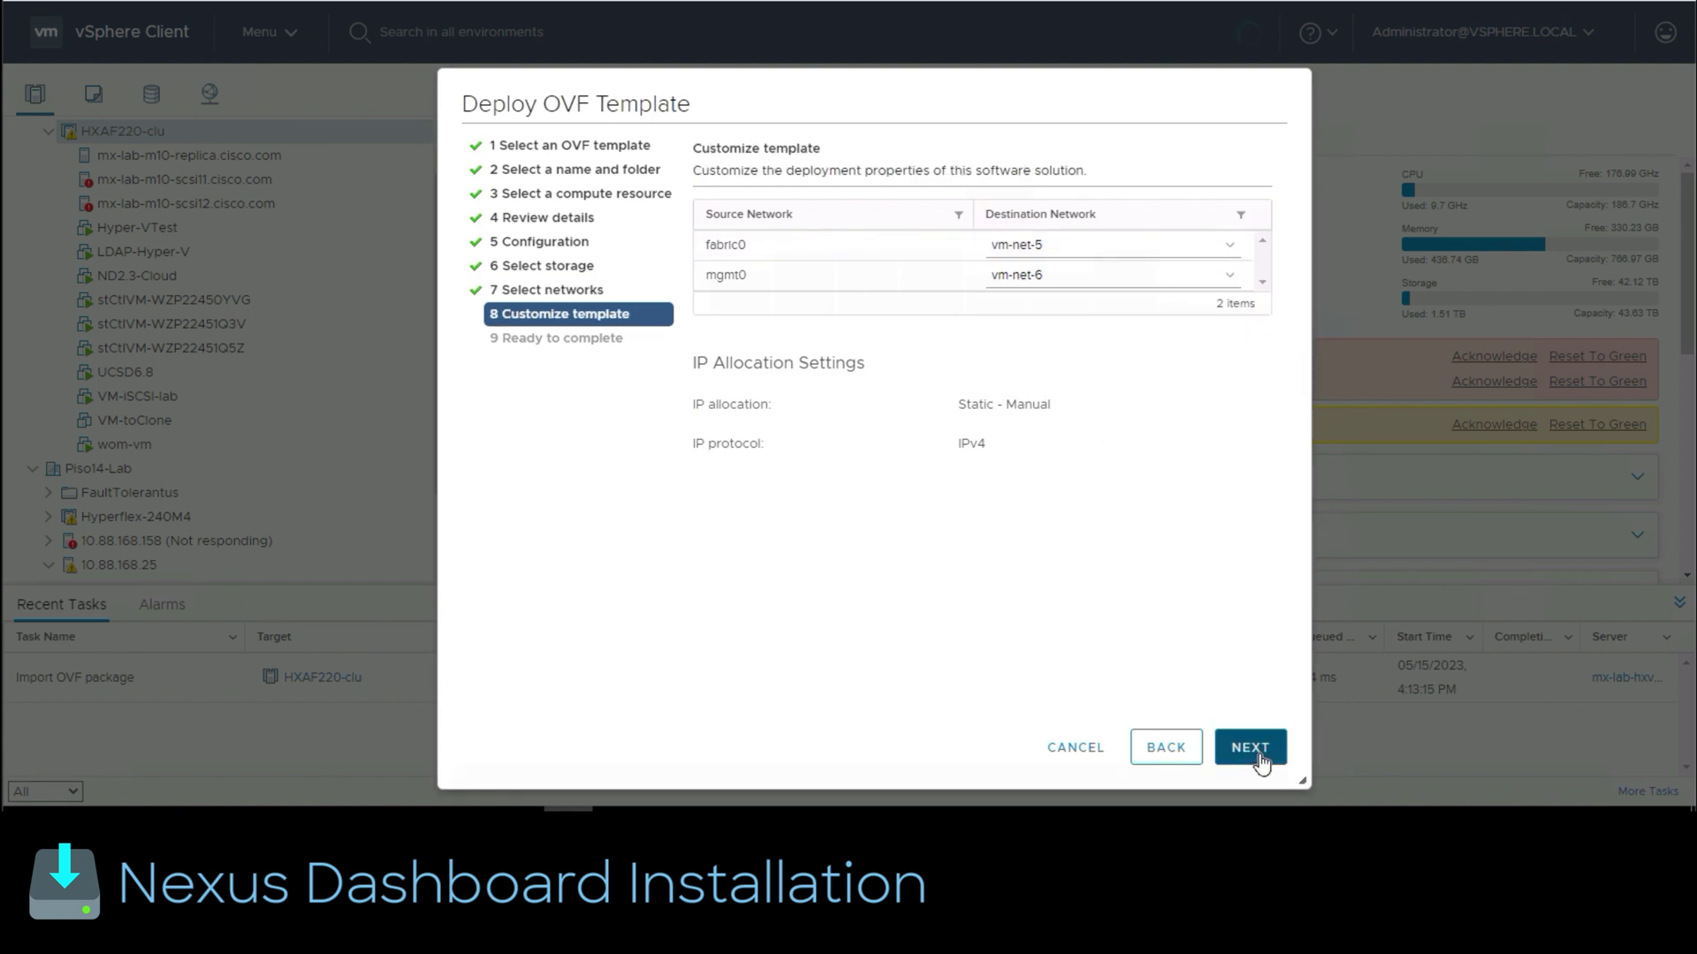
Step: Enter and confirm the rescue-user password
click(1127, 452)
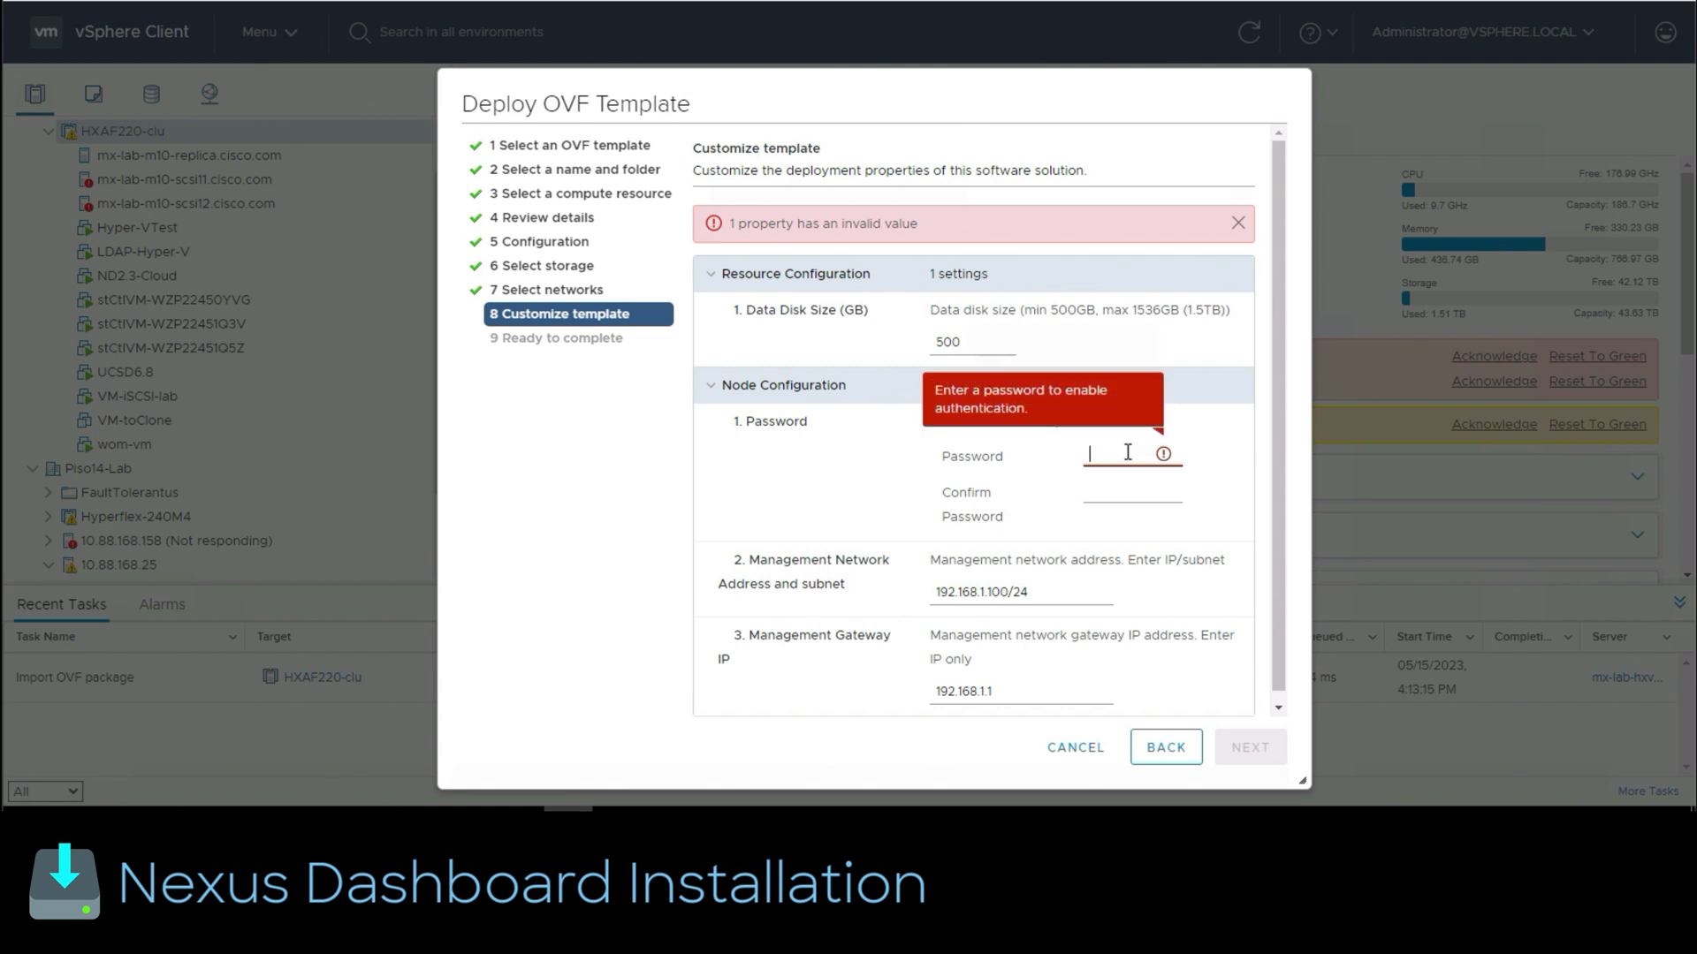
text(********)
key(Tab)
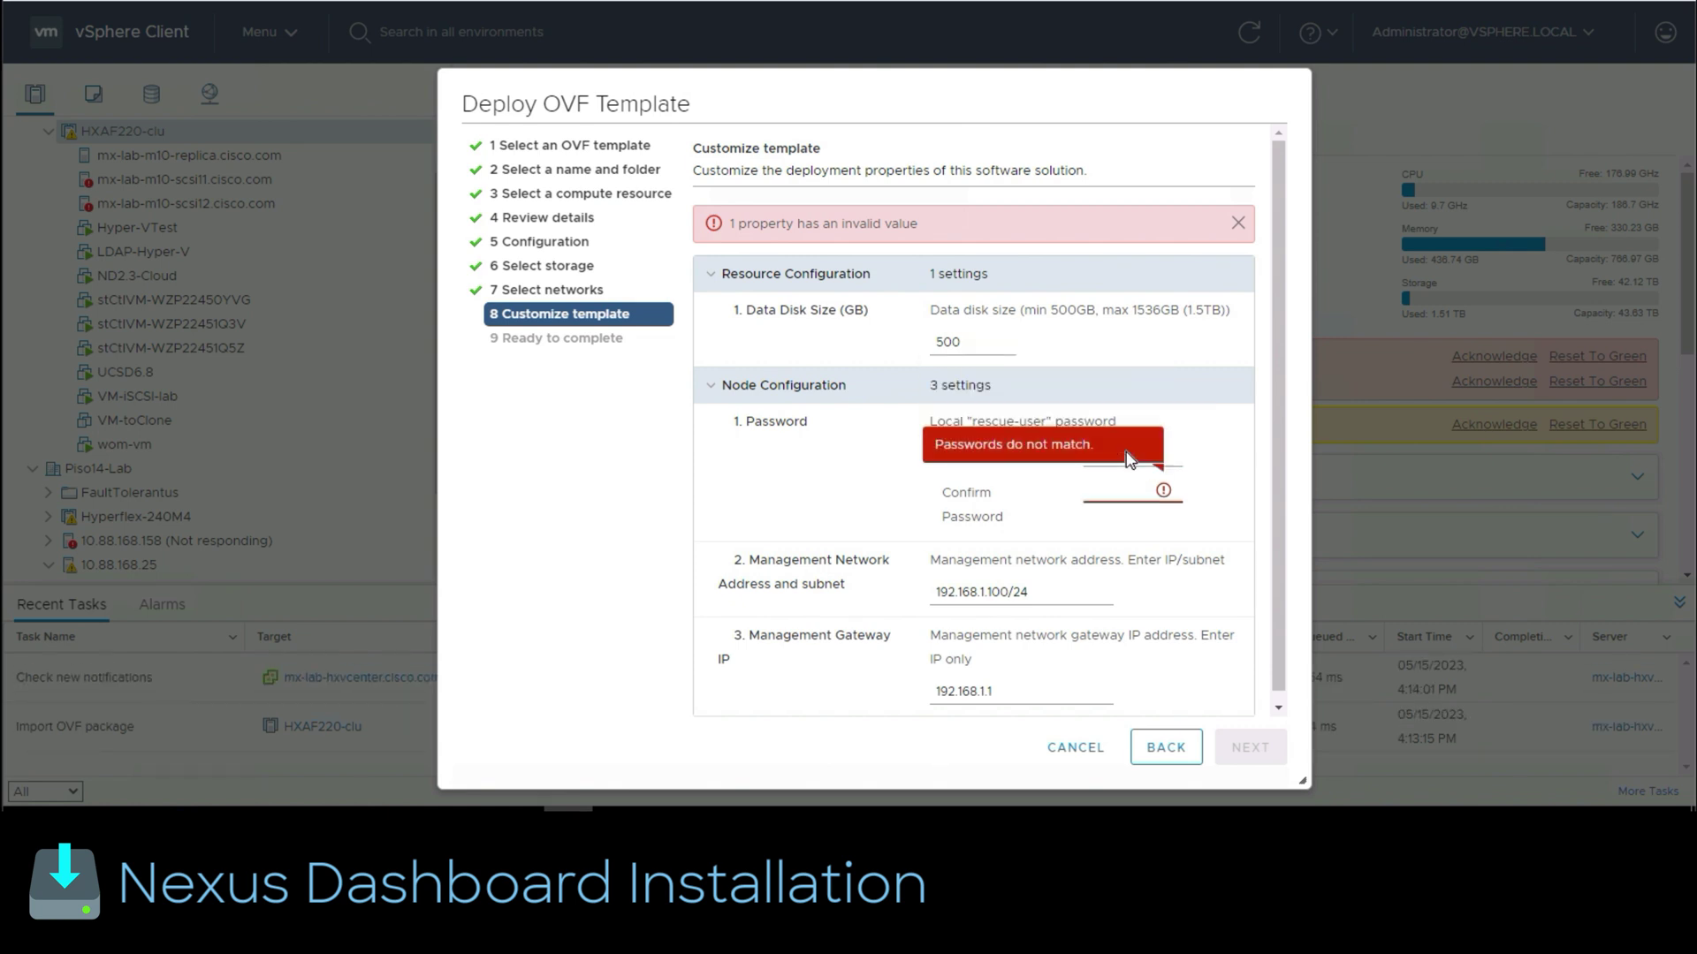
text(********)
scroll(1285, 442, down, 1)
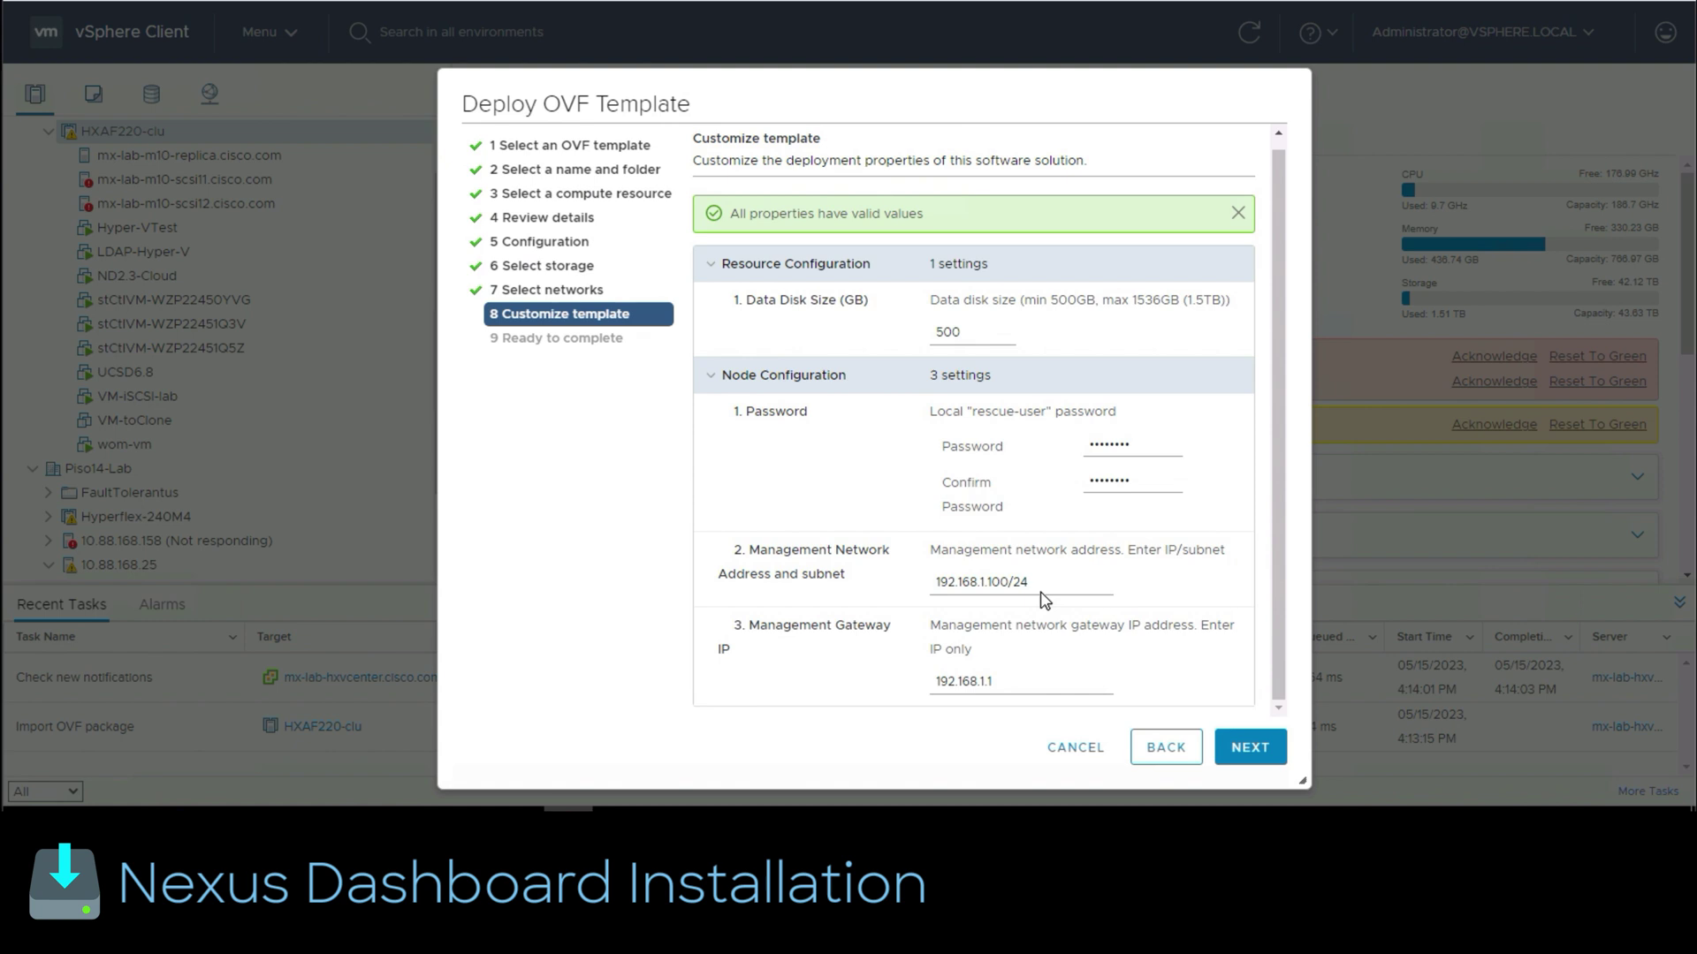
Step: Set management address 10.88.168.74 and gateway 10.88.168.1, then launch the deployment
drag(1008, 581, 931, 581)
text(10.88)
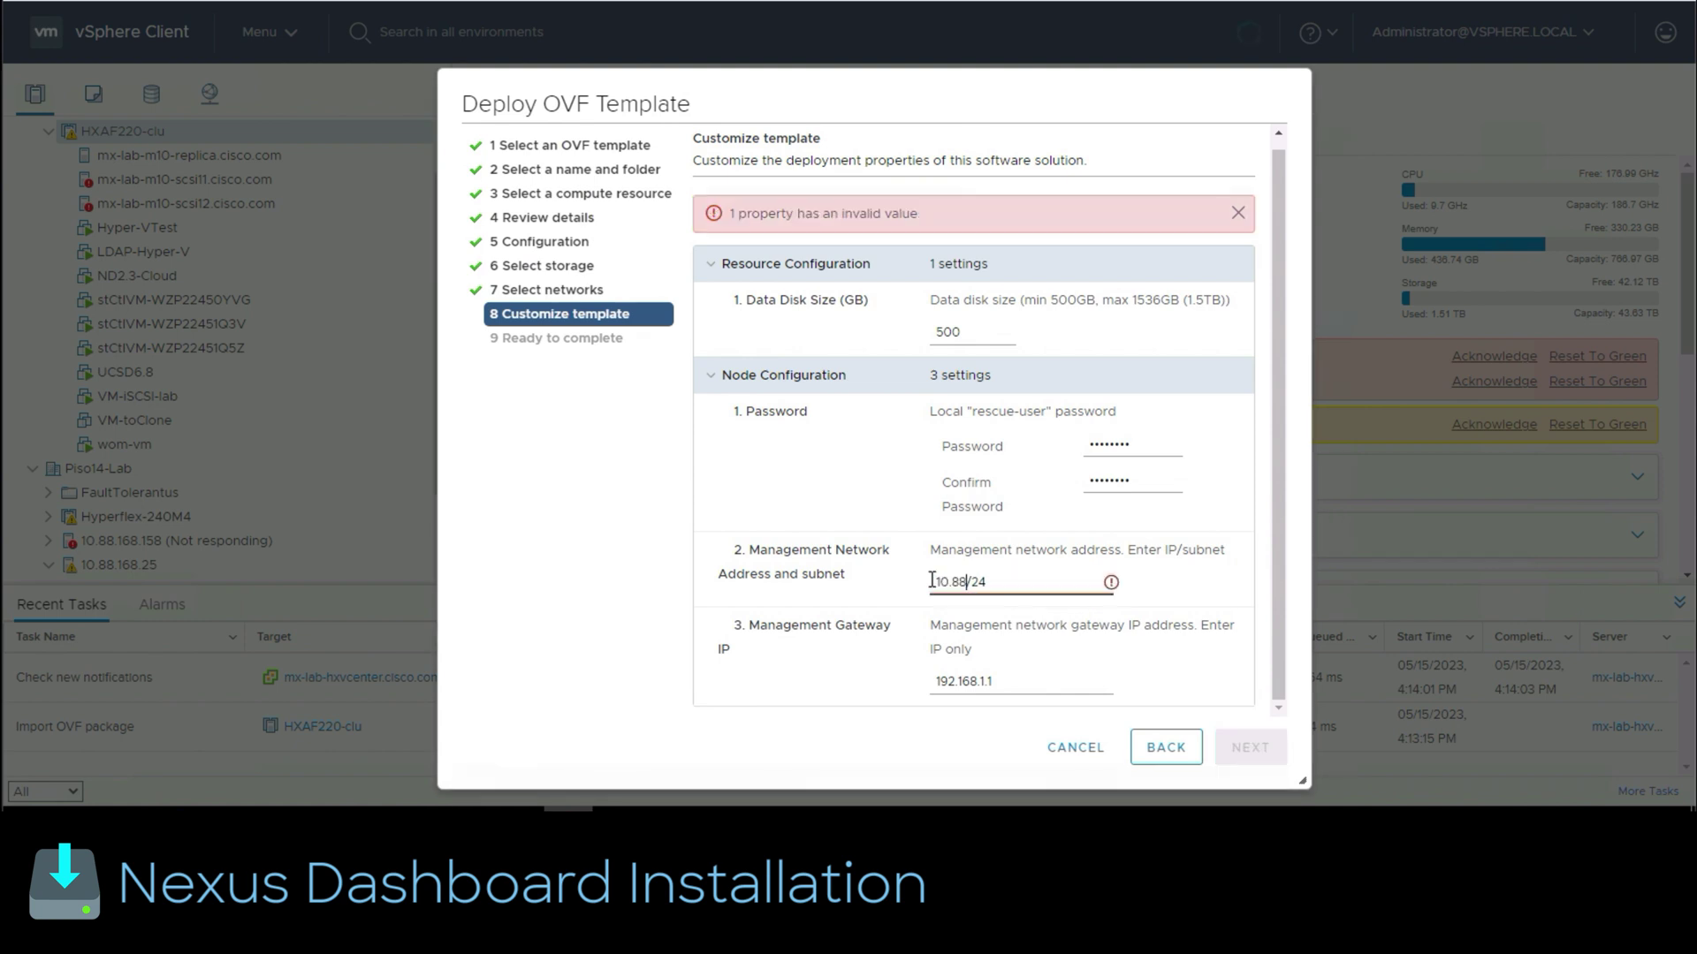
text(.168.74)
drag(1043, 683, 917, 685)
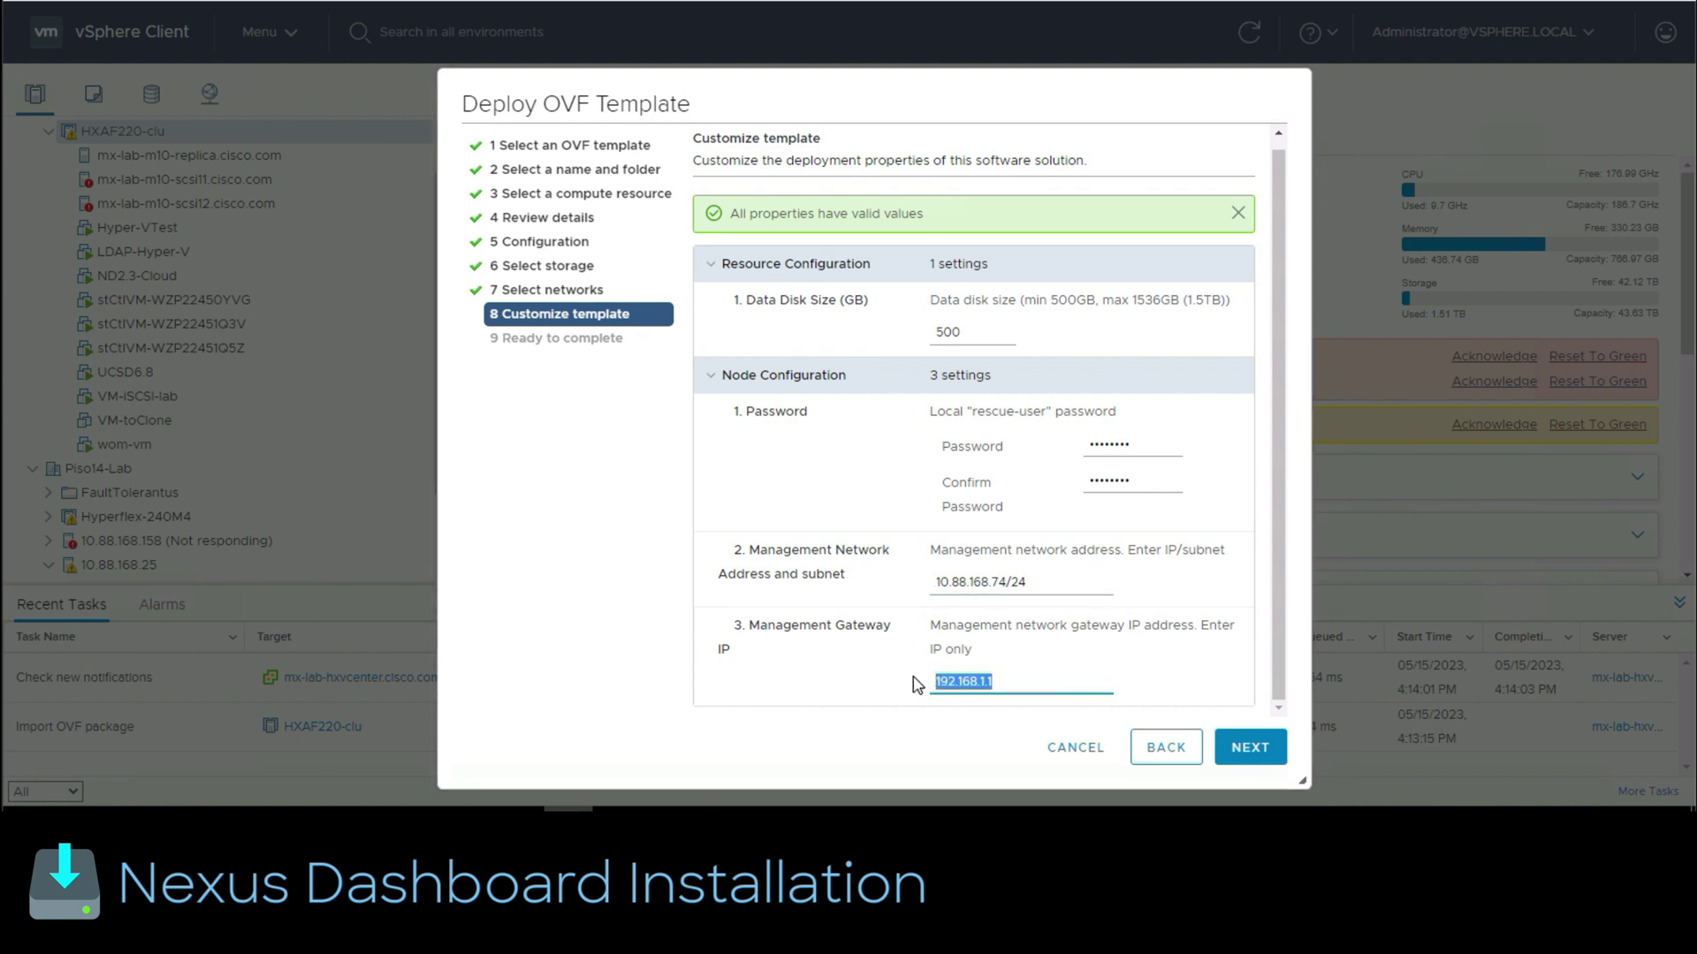
text(10.88.168.1)
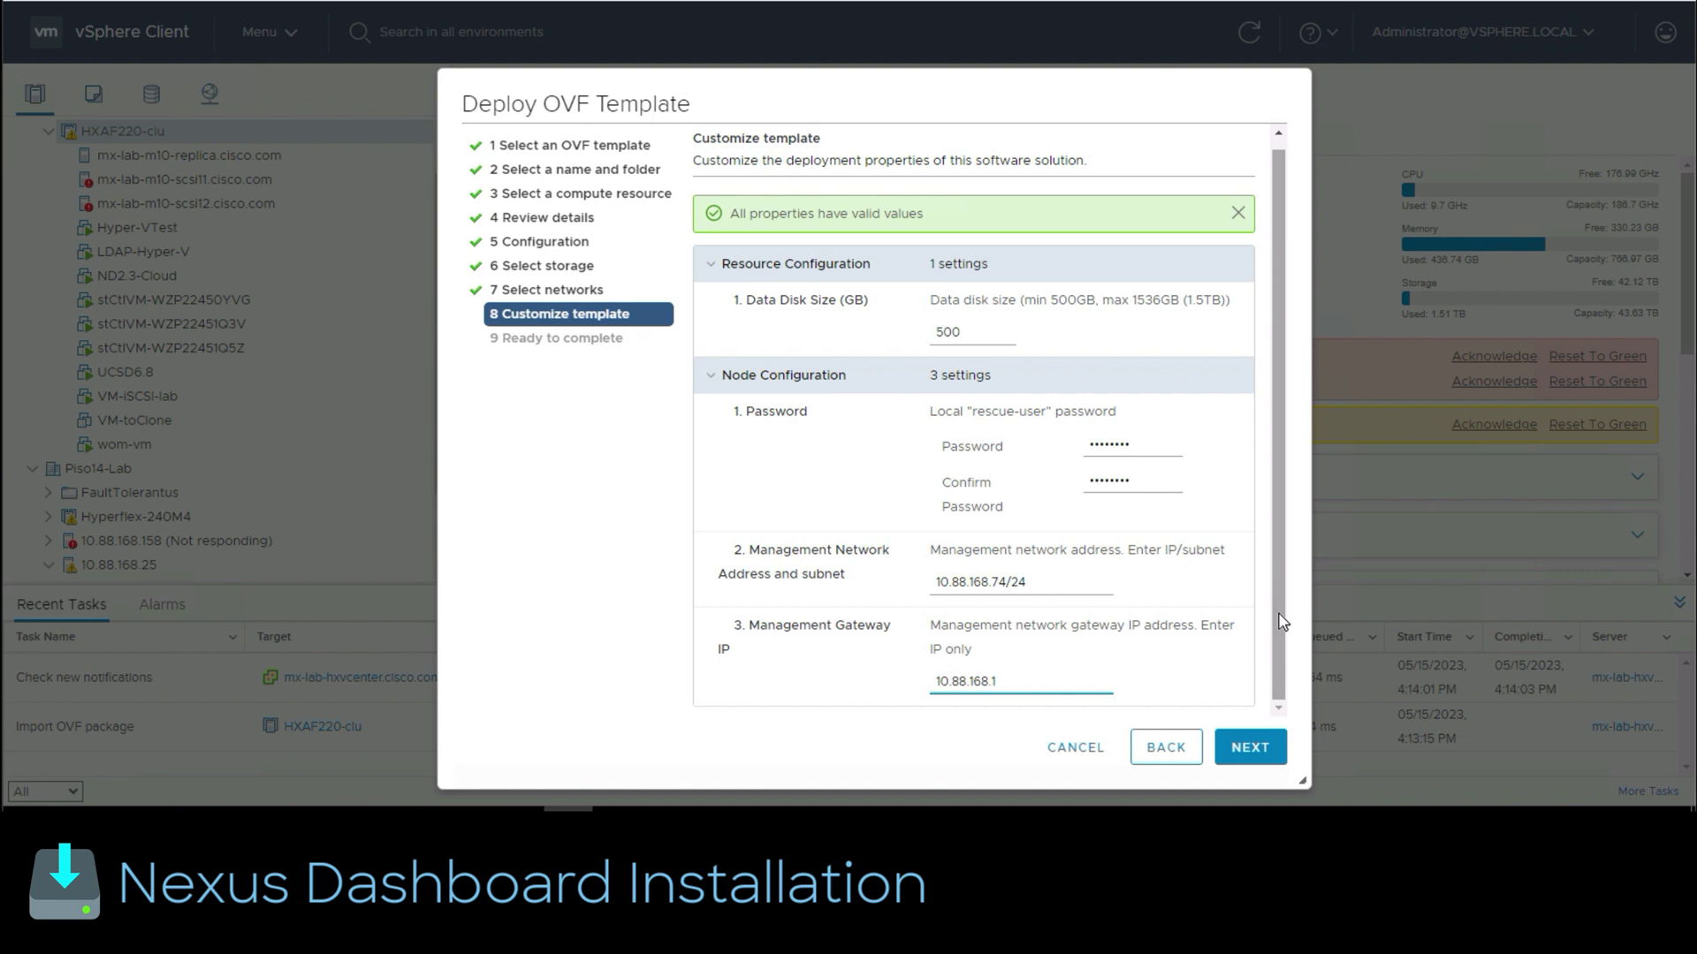
click(1256, 751)
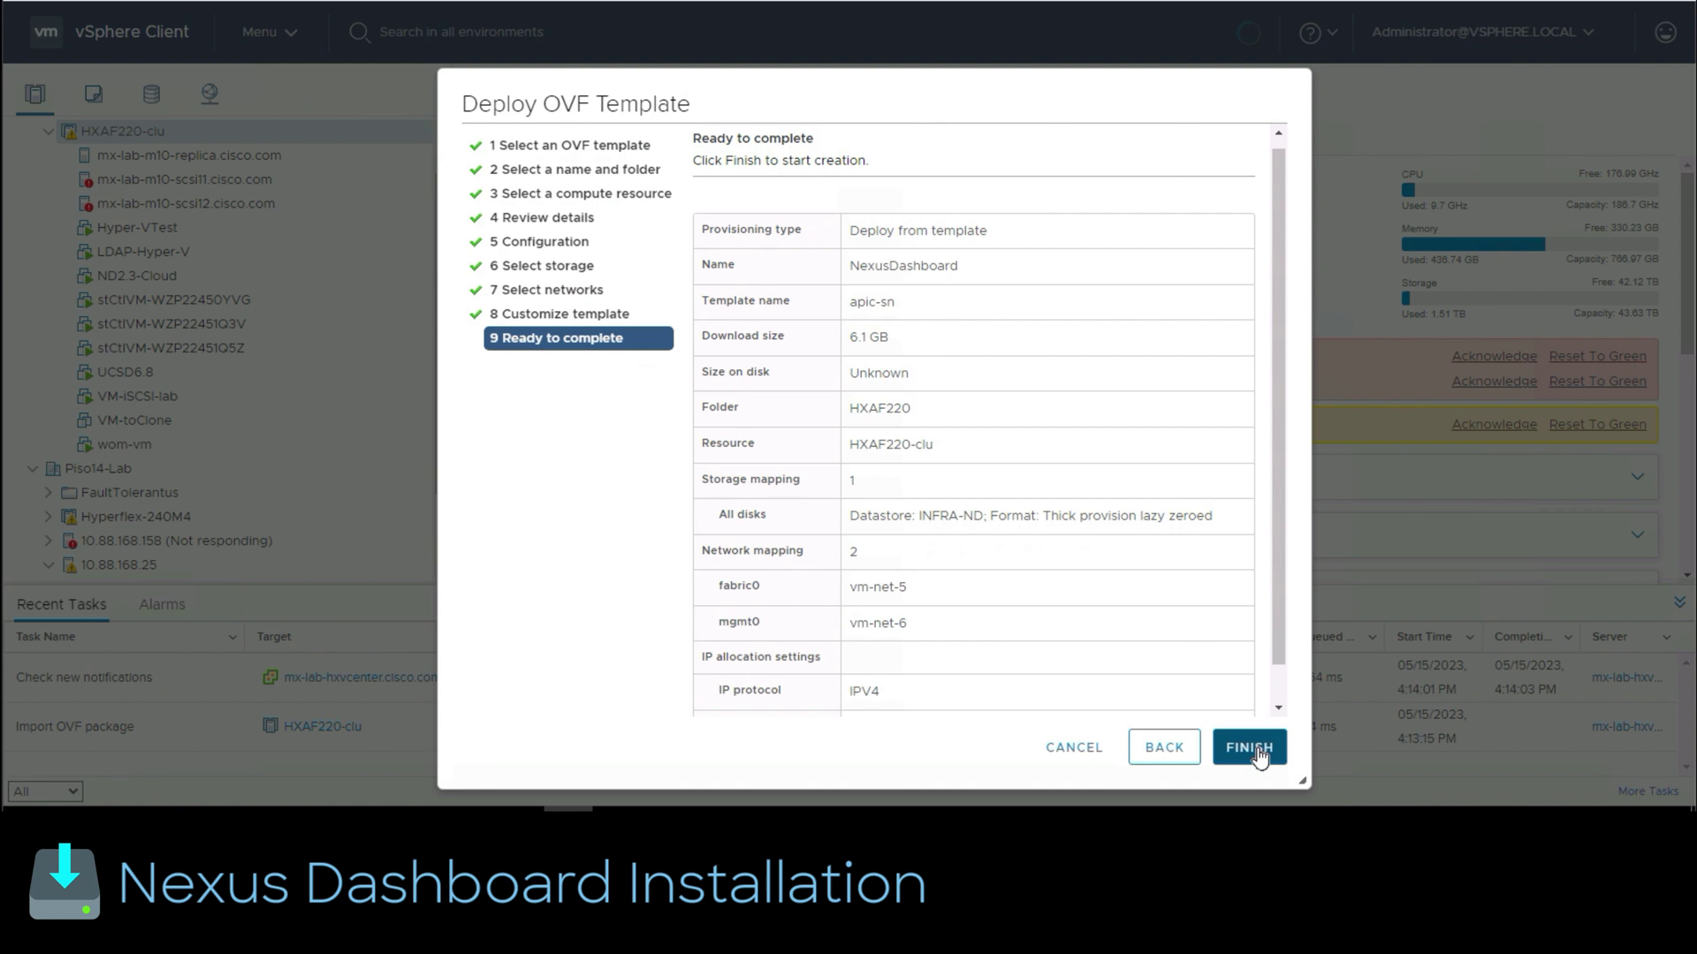
click(1258, 753)
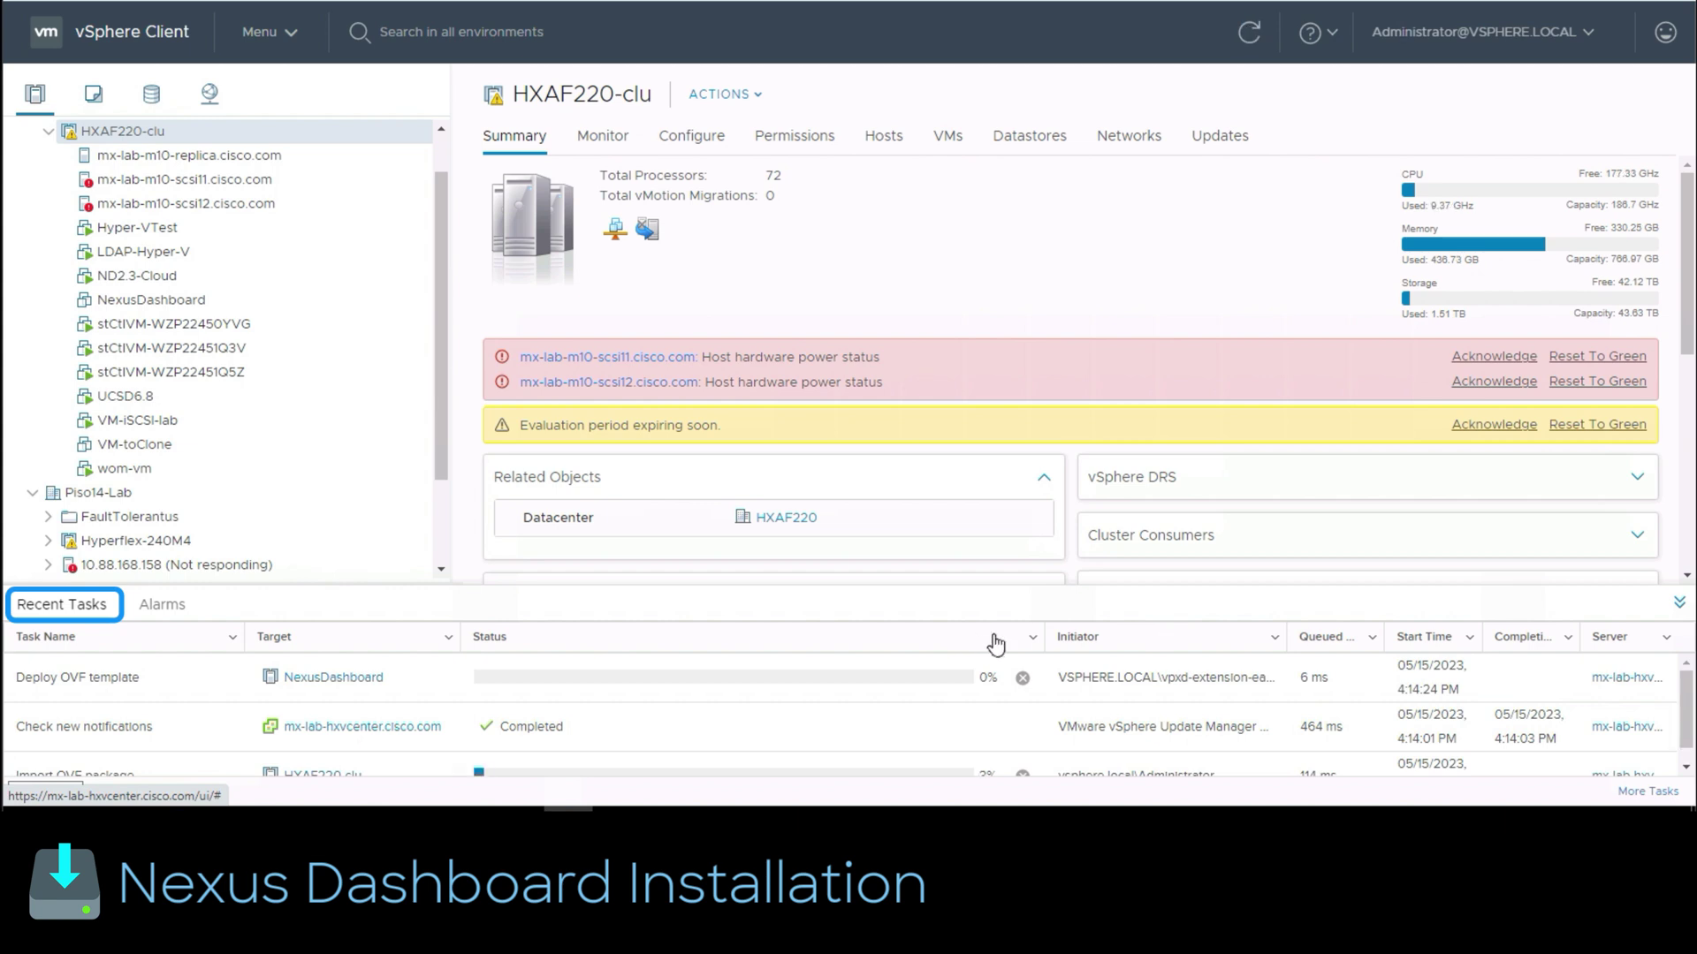
Step: Select the NexusDashboard VM and power it on
scroll(1684, 747, down, 1)
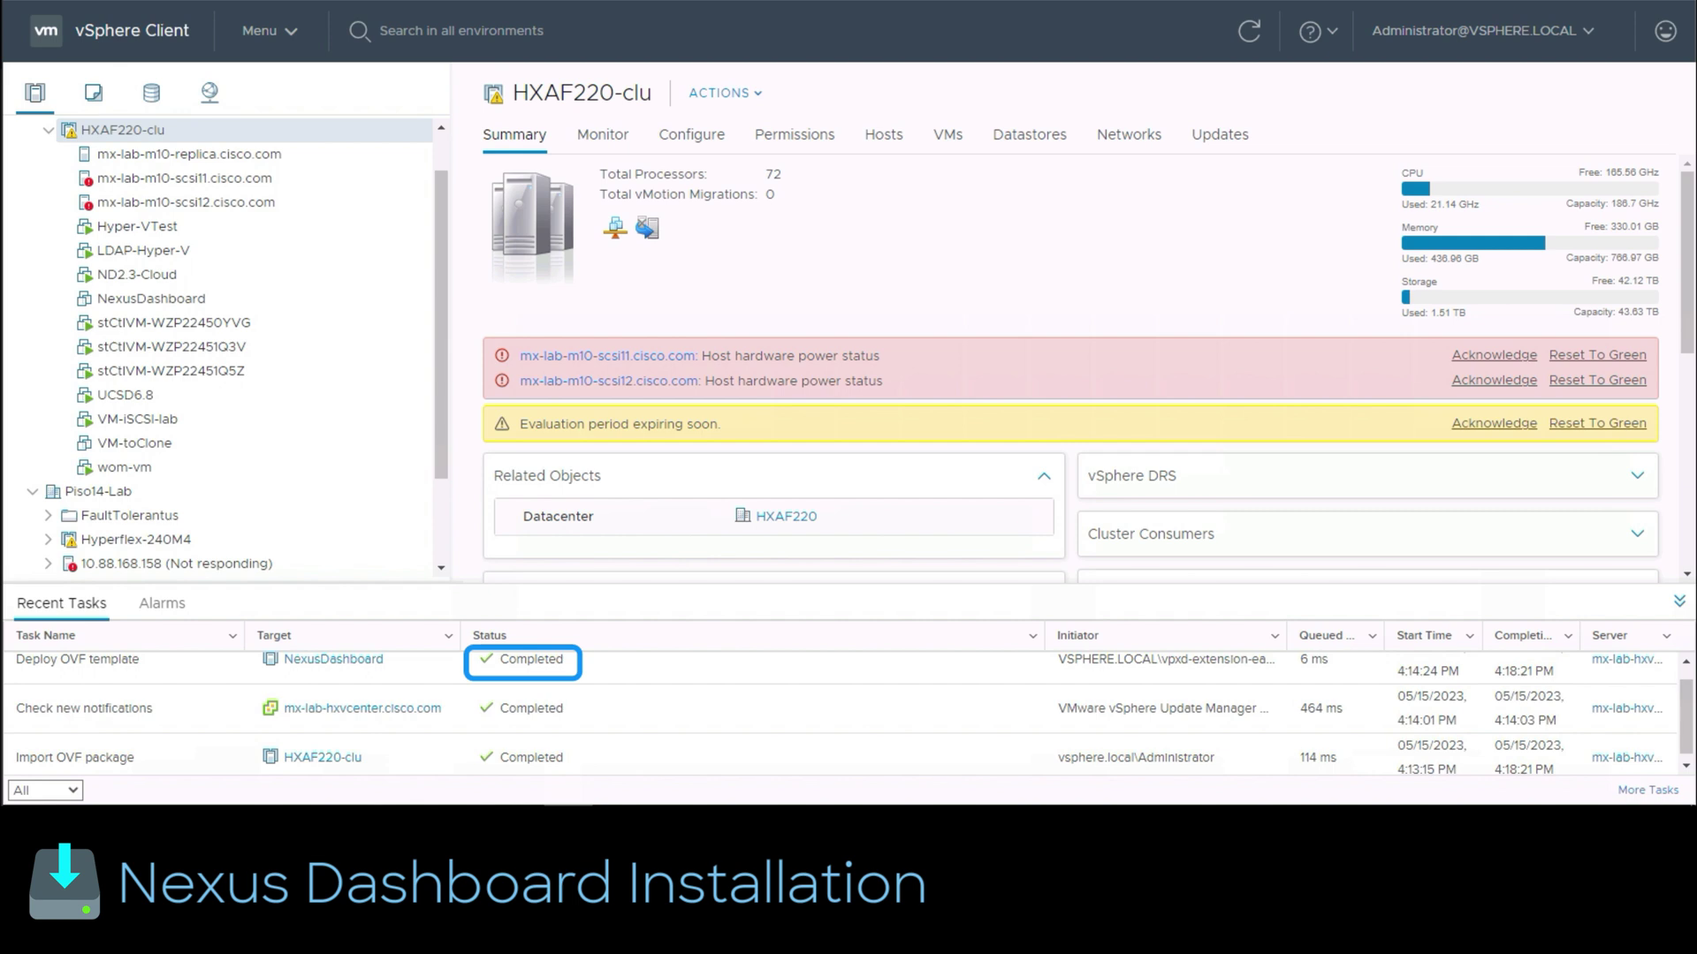
click(184, 300)
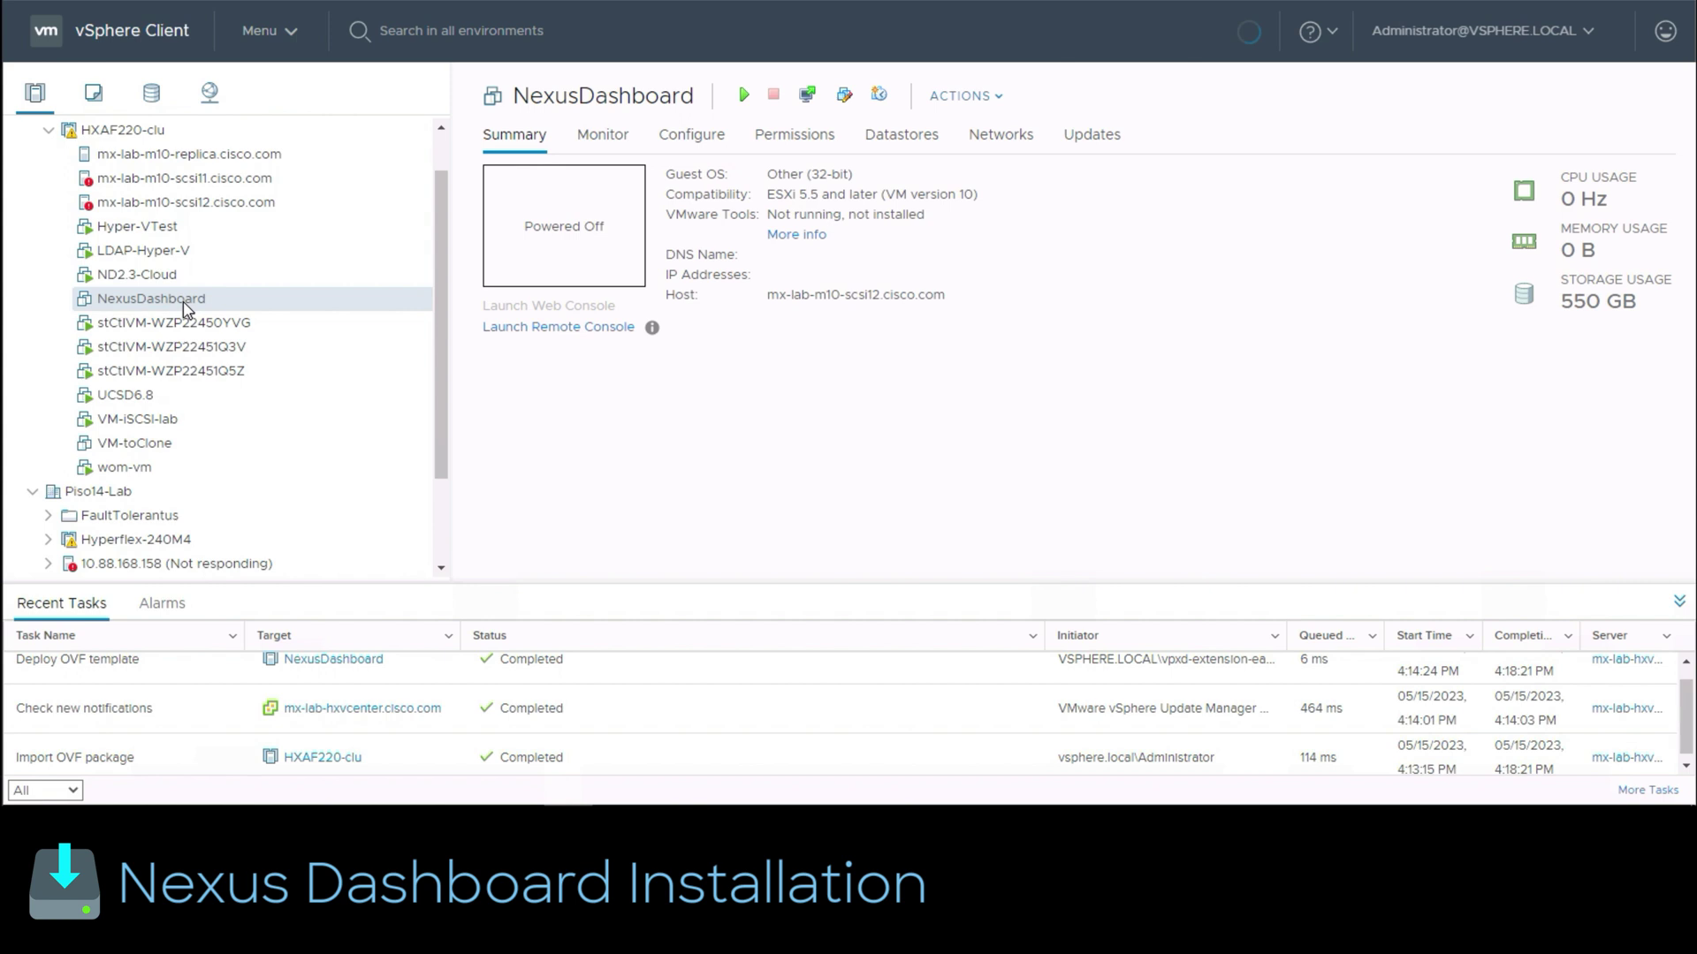
right_click(183, 303)
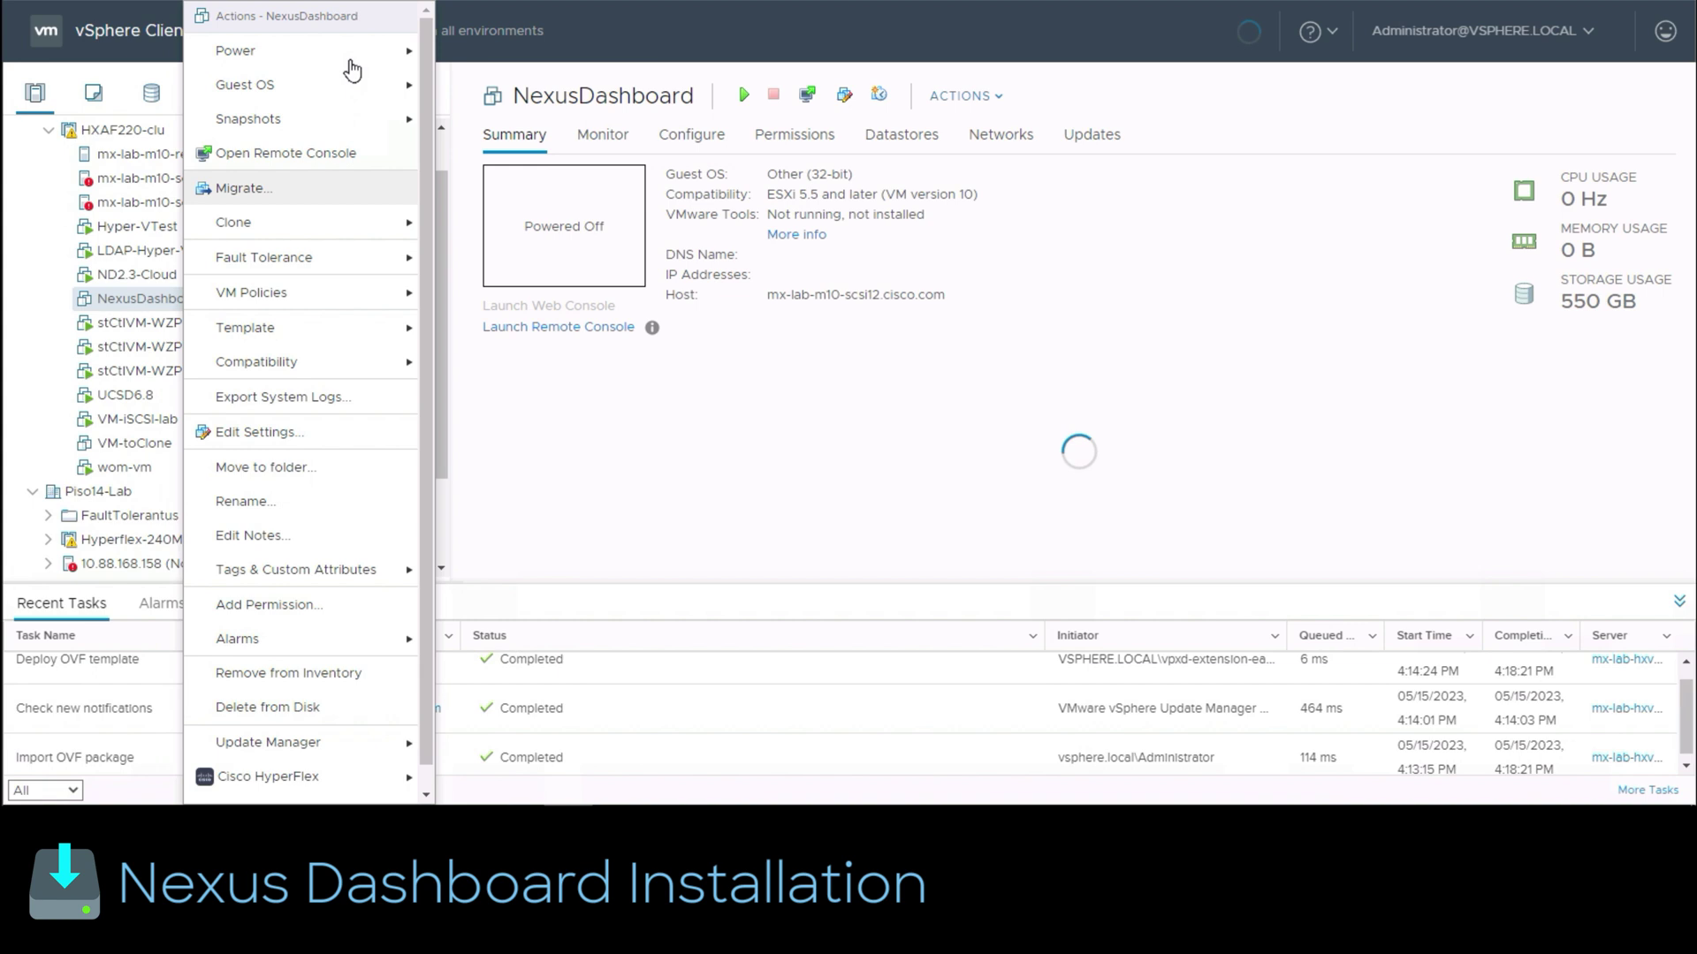
mouse_move(390, 65)
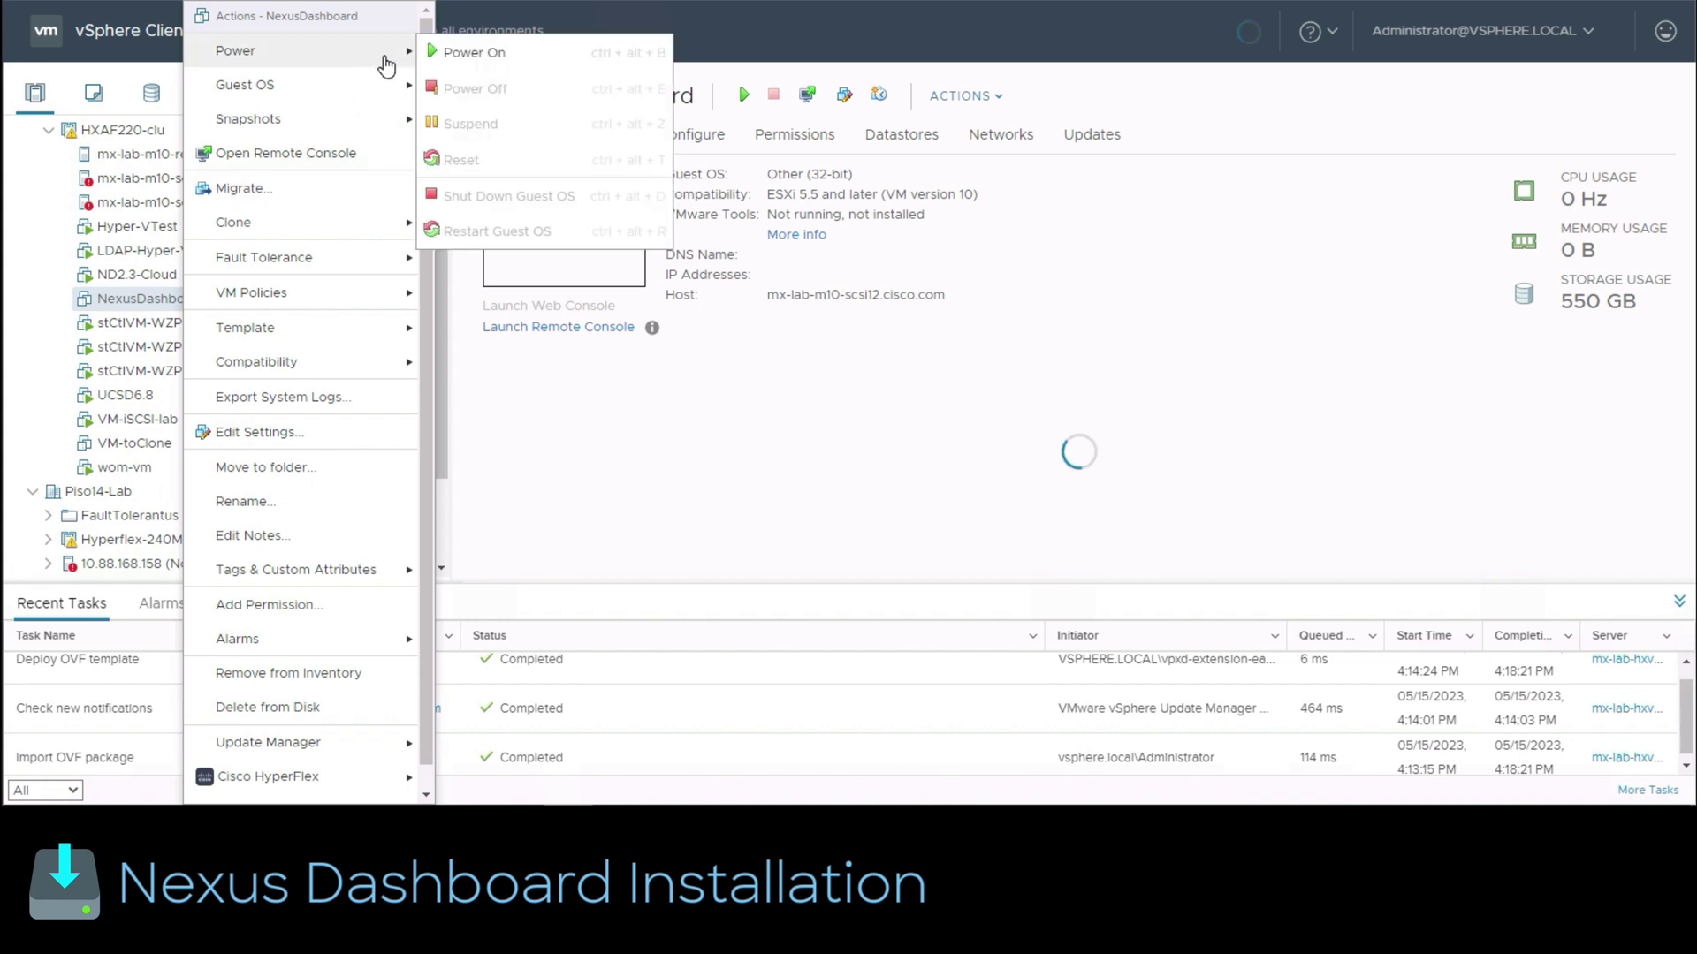
click(557, 61)
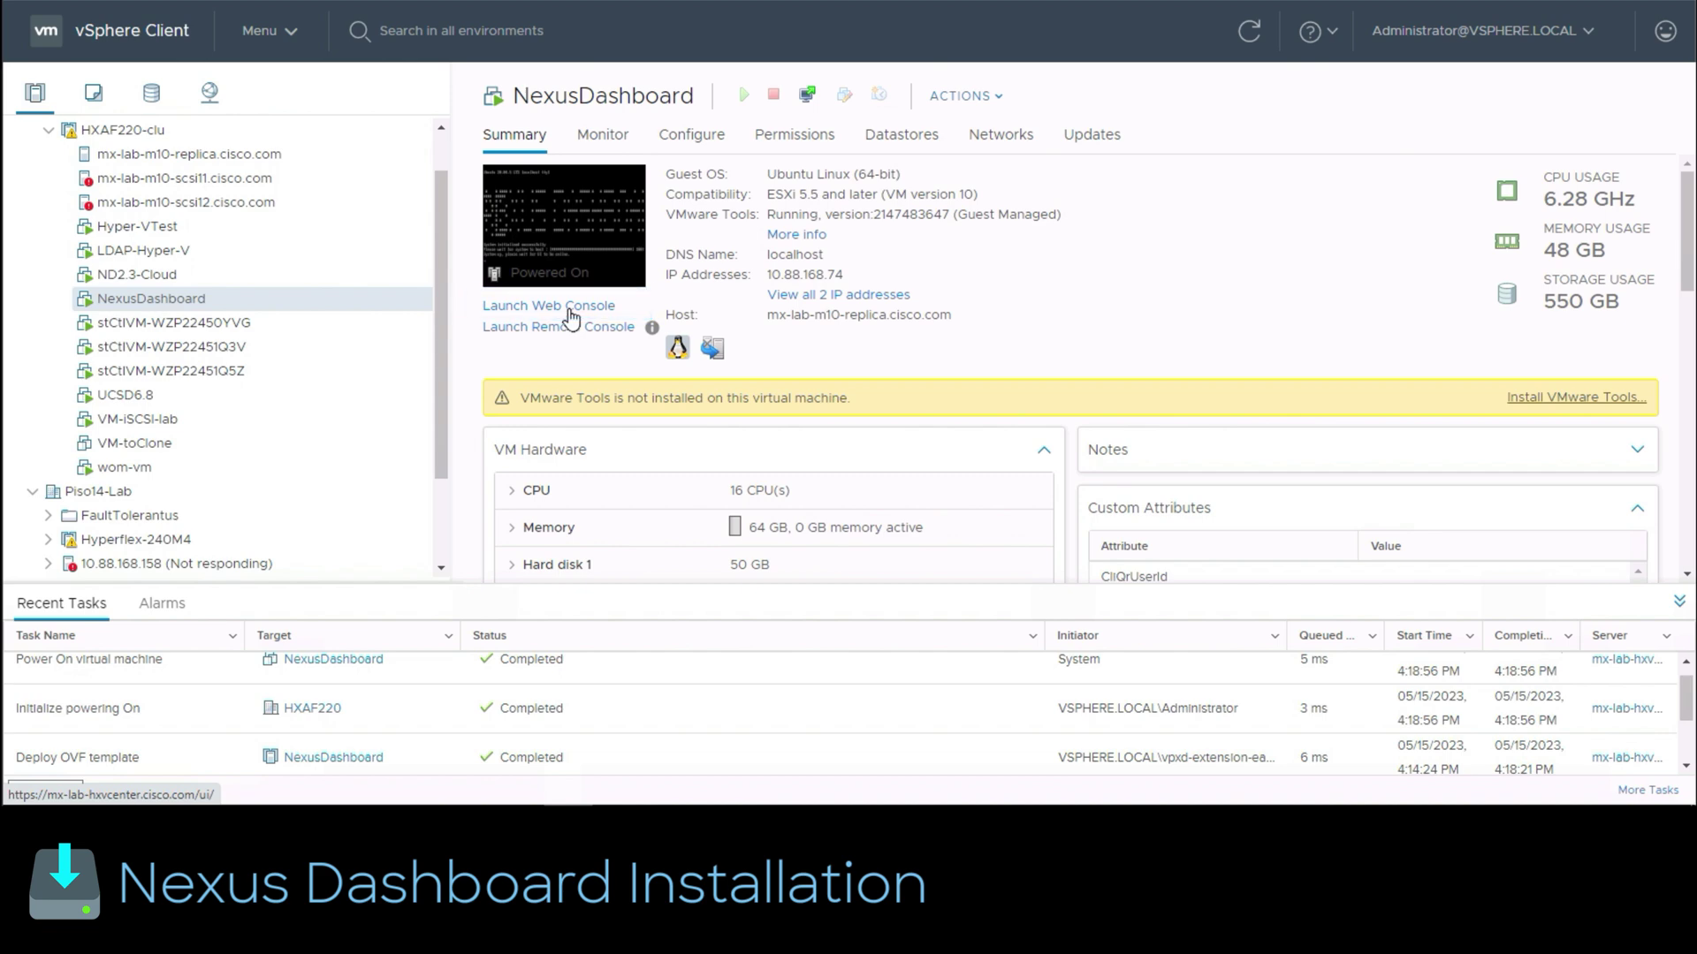
Step: Open the NexusDashboard web console and wake it to show the login prompt
click(570, 311)
click(1079, 498)
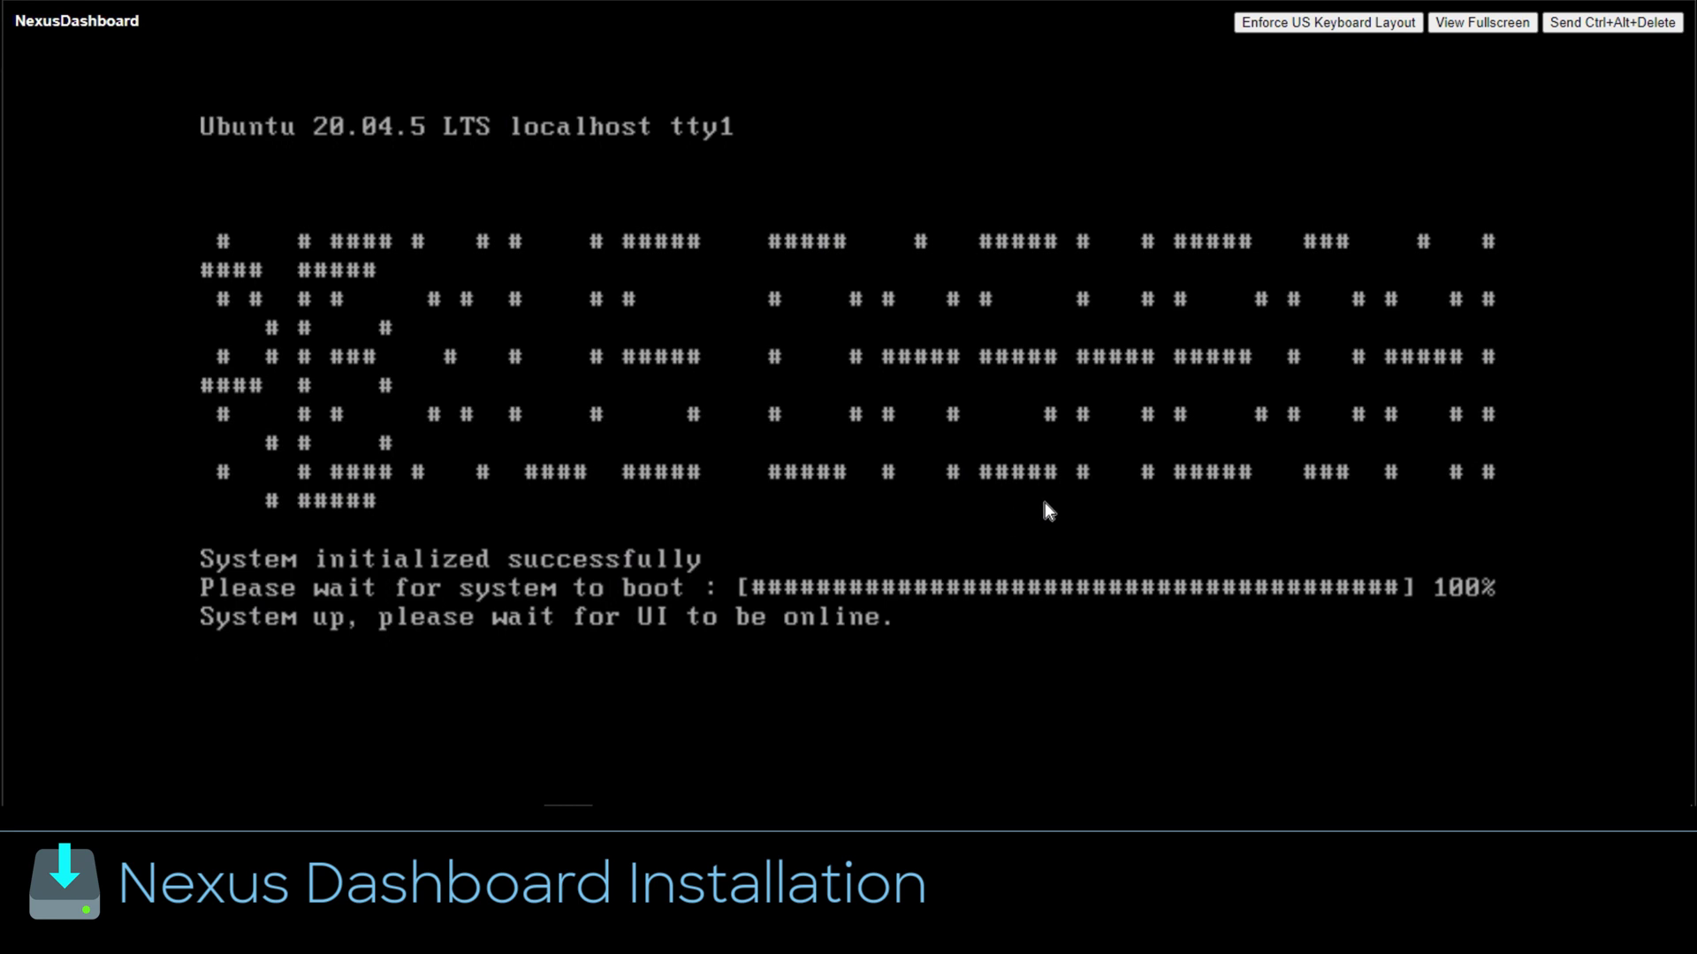
key(Return)
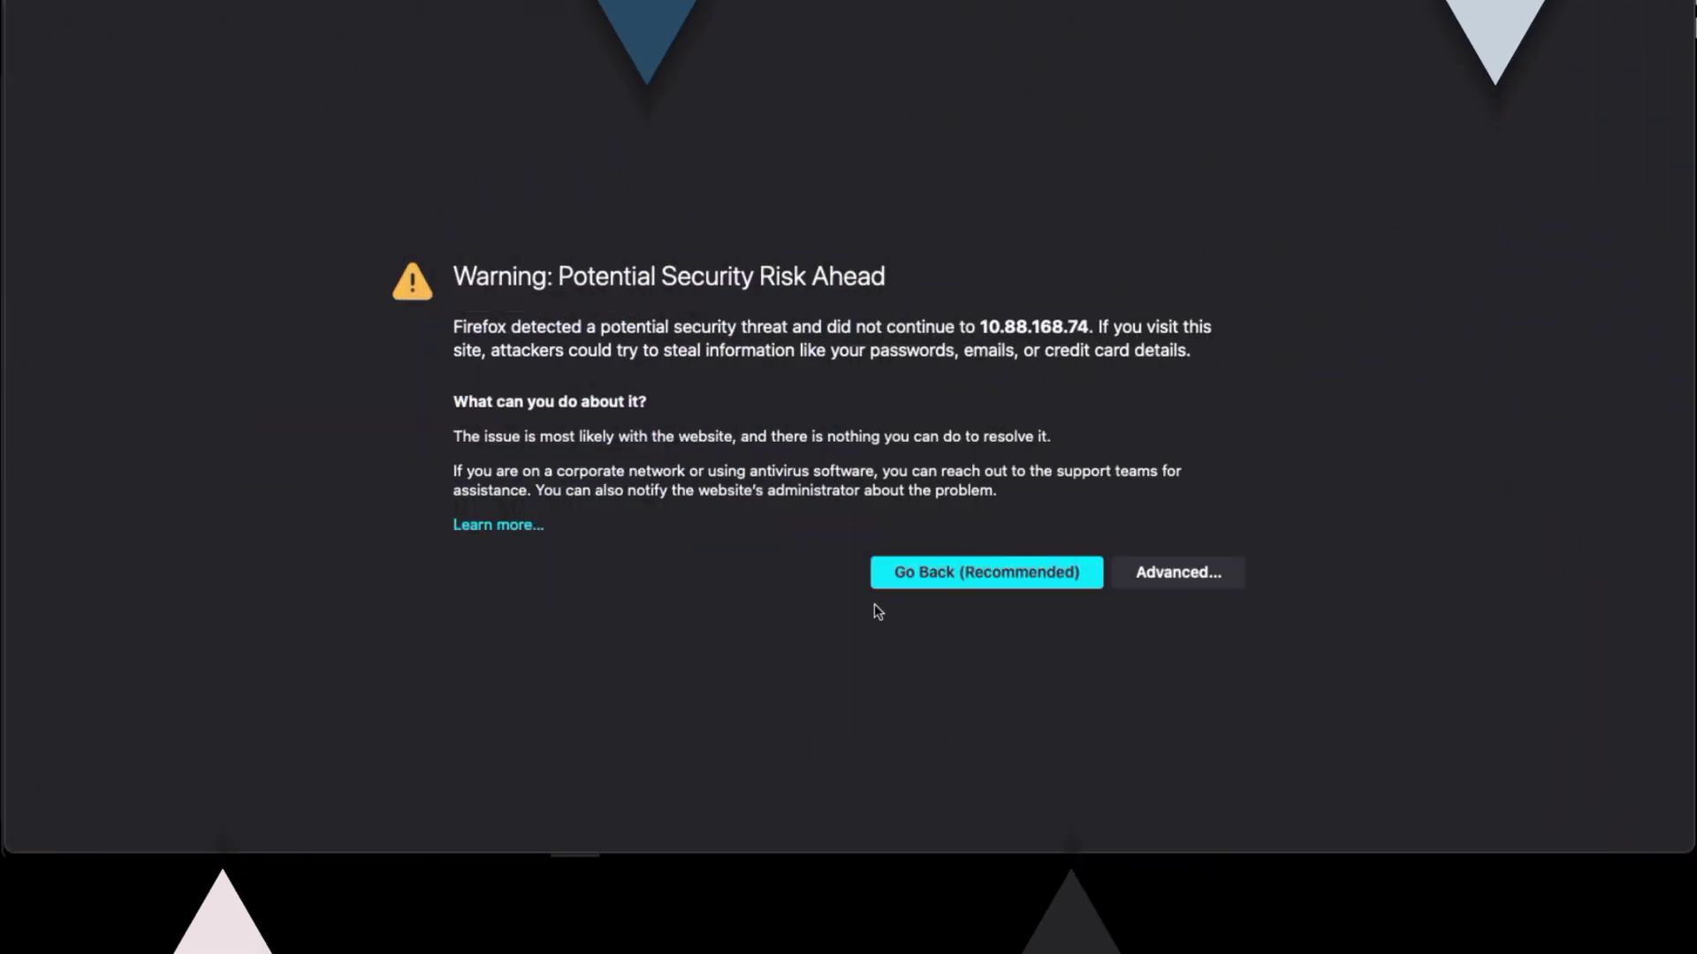
Step: Accept the certificate risk for 10.88.168.74 to reach the Nexus Dashboard setup page
click(1179, 575)
scroll(1085, 747, down, 3)
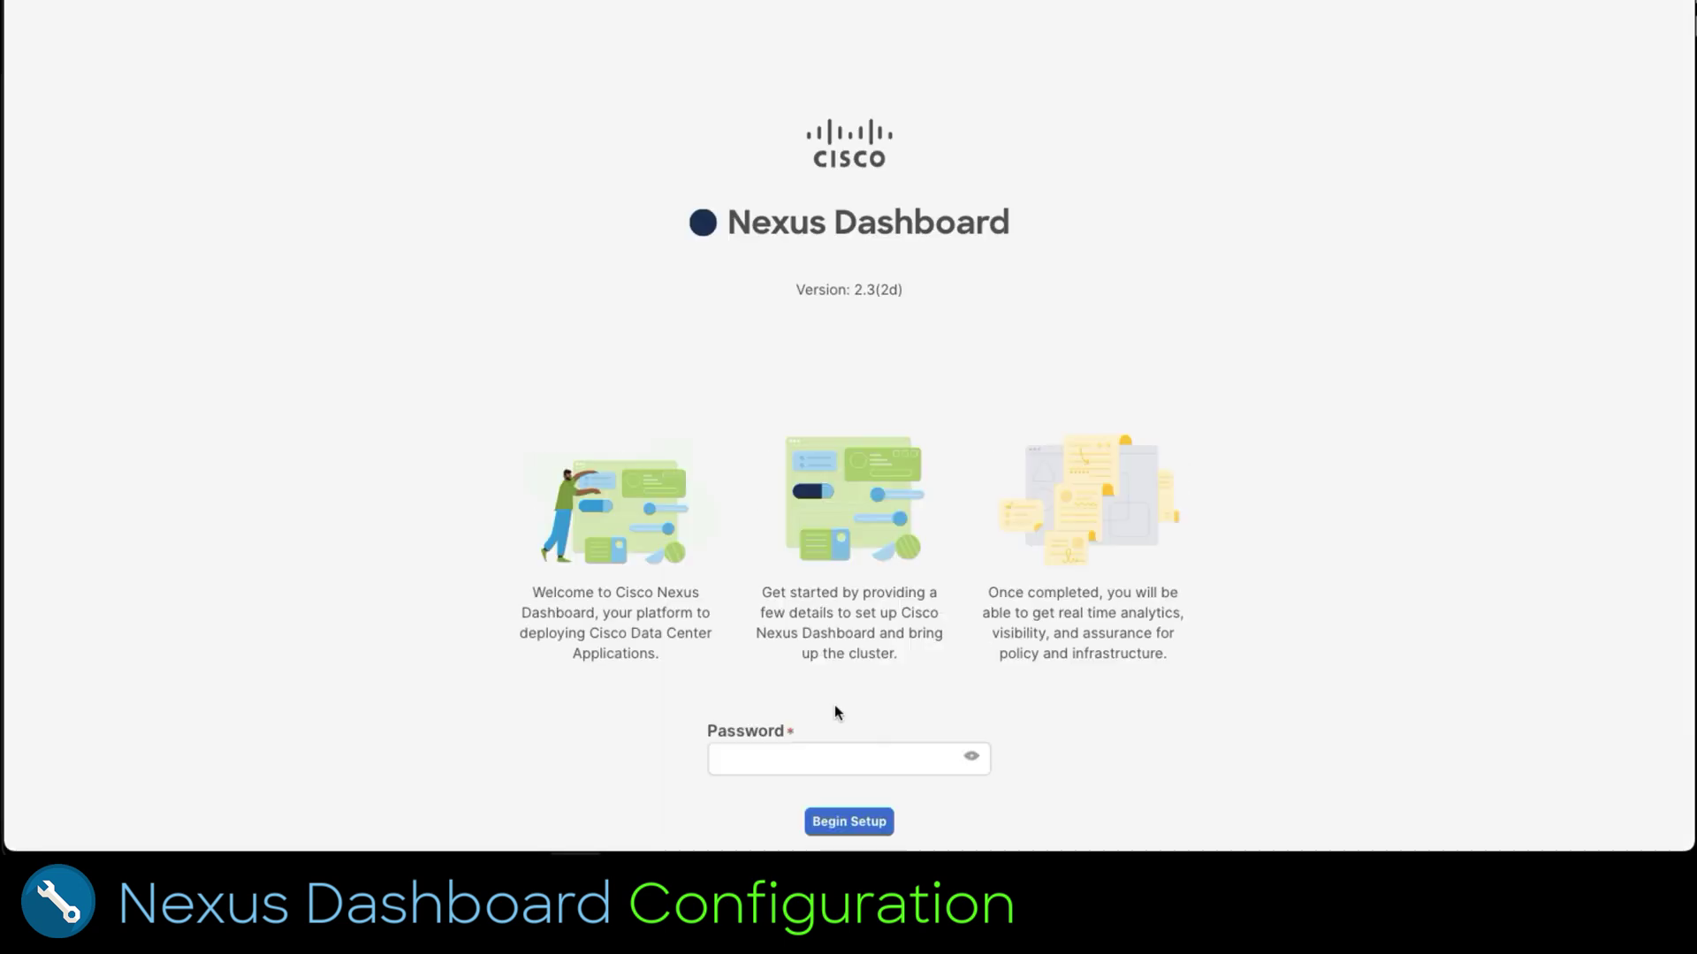
click(833, 757)
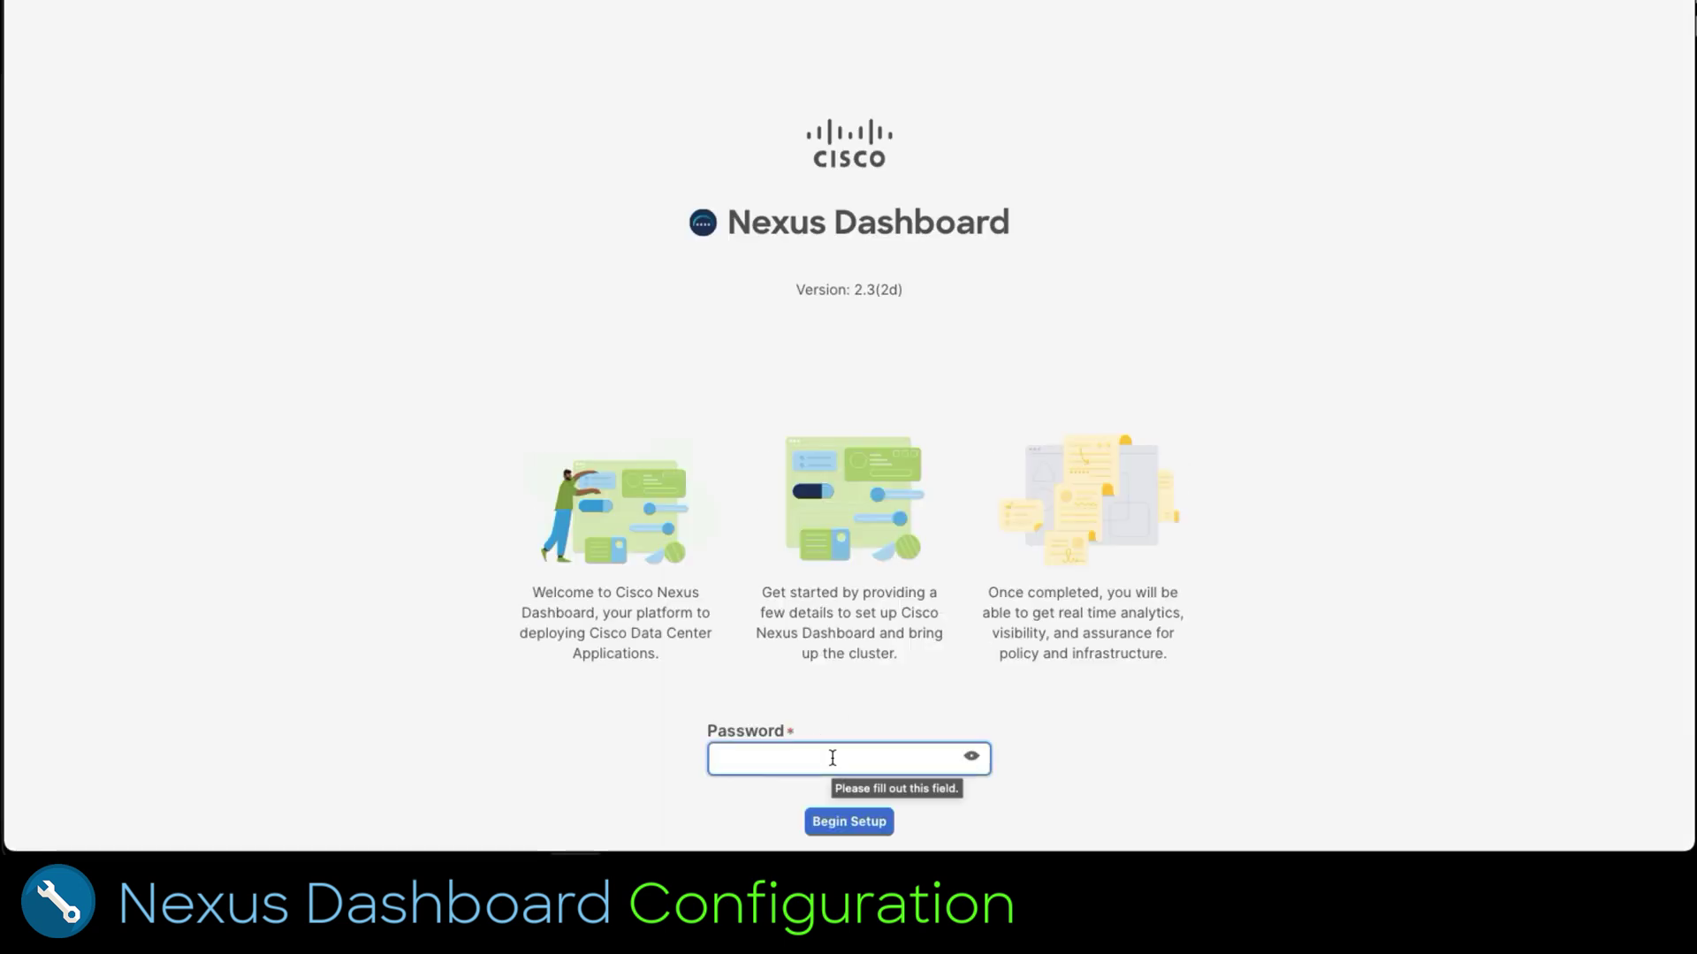
Step: Log in with the admin password, name the cluster LabMultiCloud, and add NTP server ntp.esl.cisco.com
text(*****)
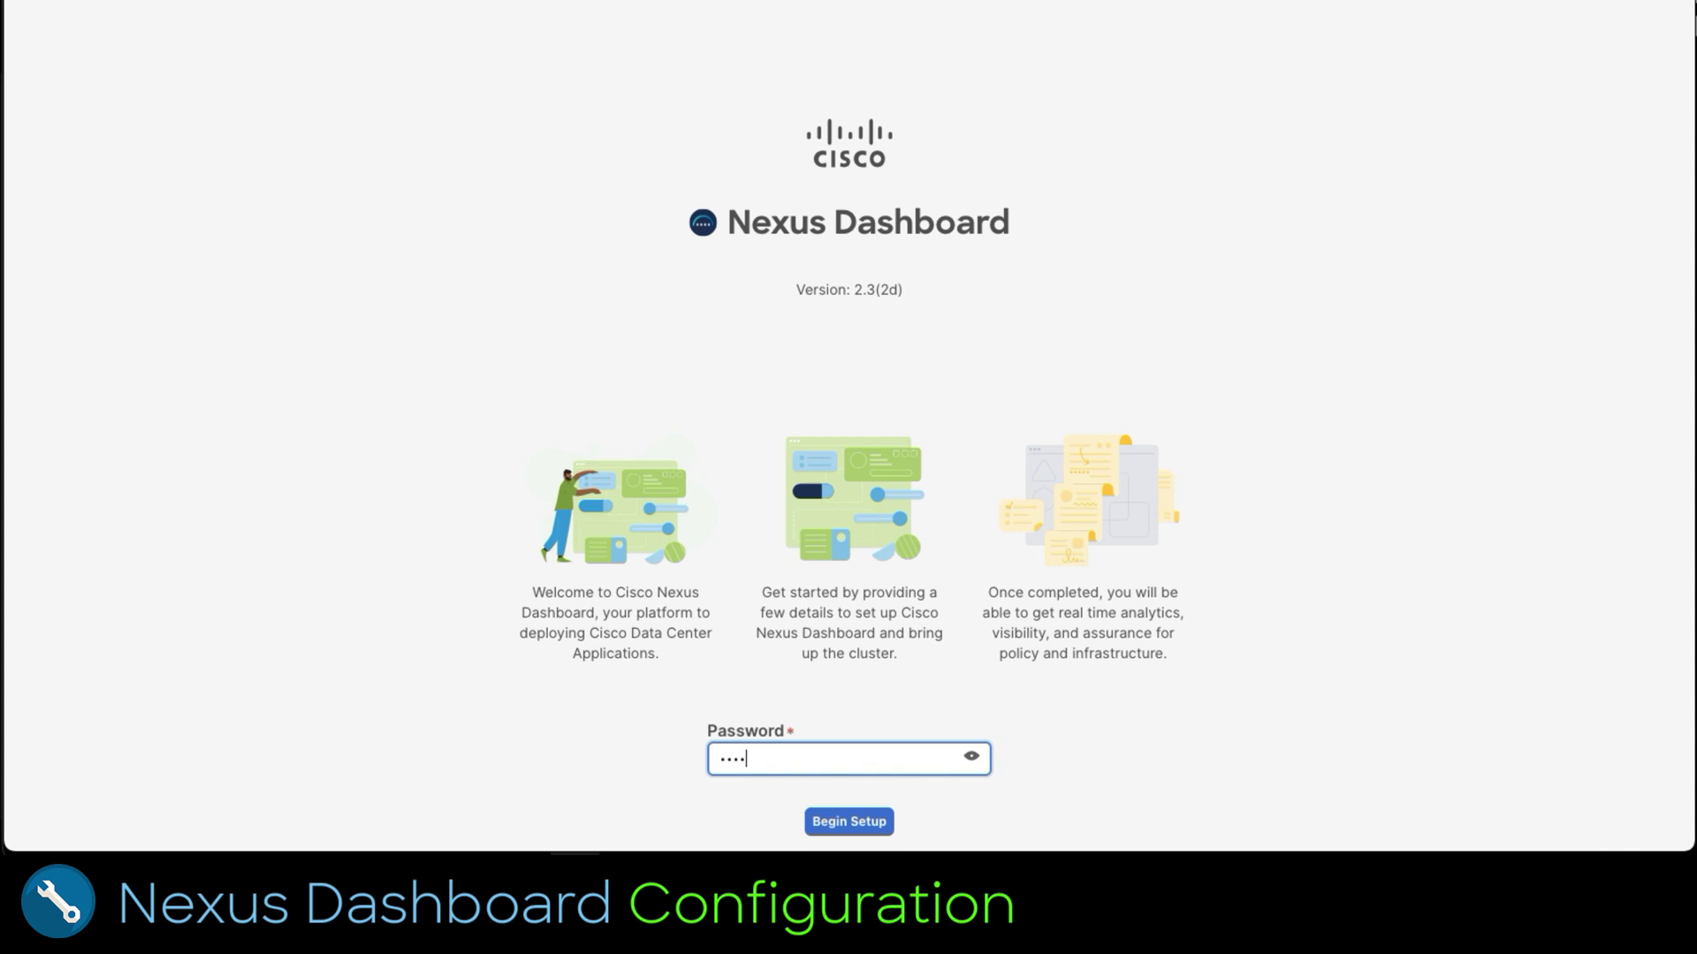
text(***)
key(Return)
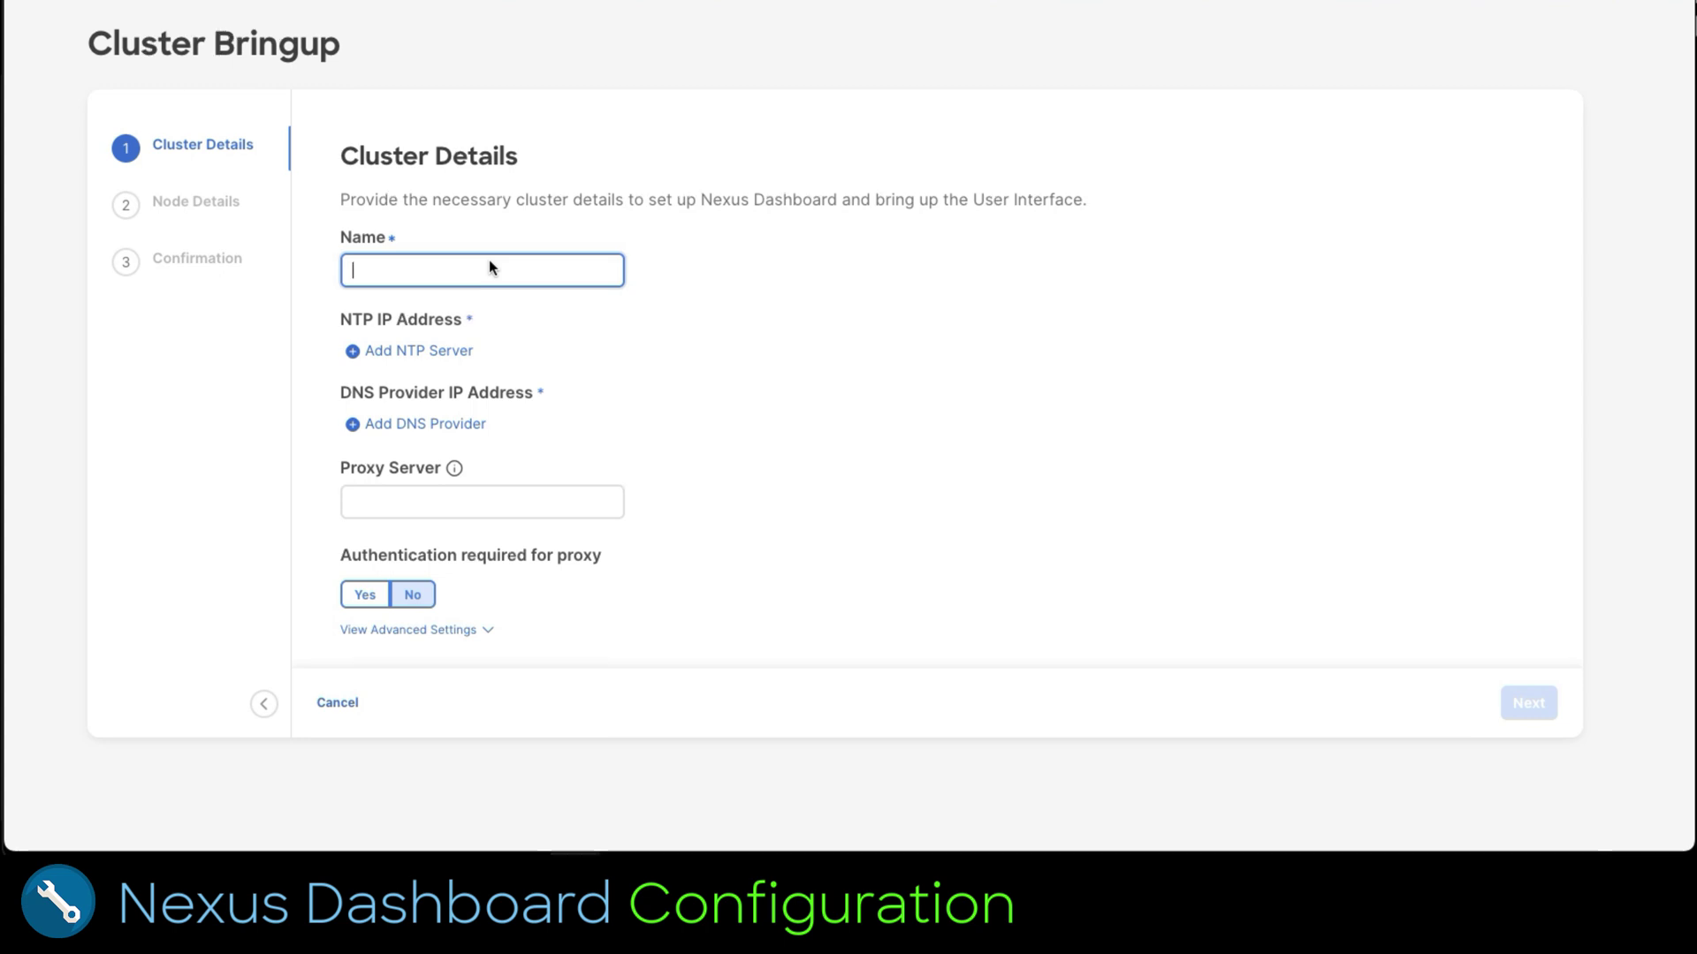
text(LabMultiCloud)
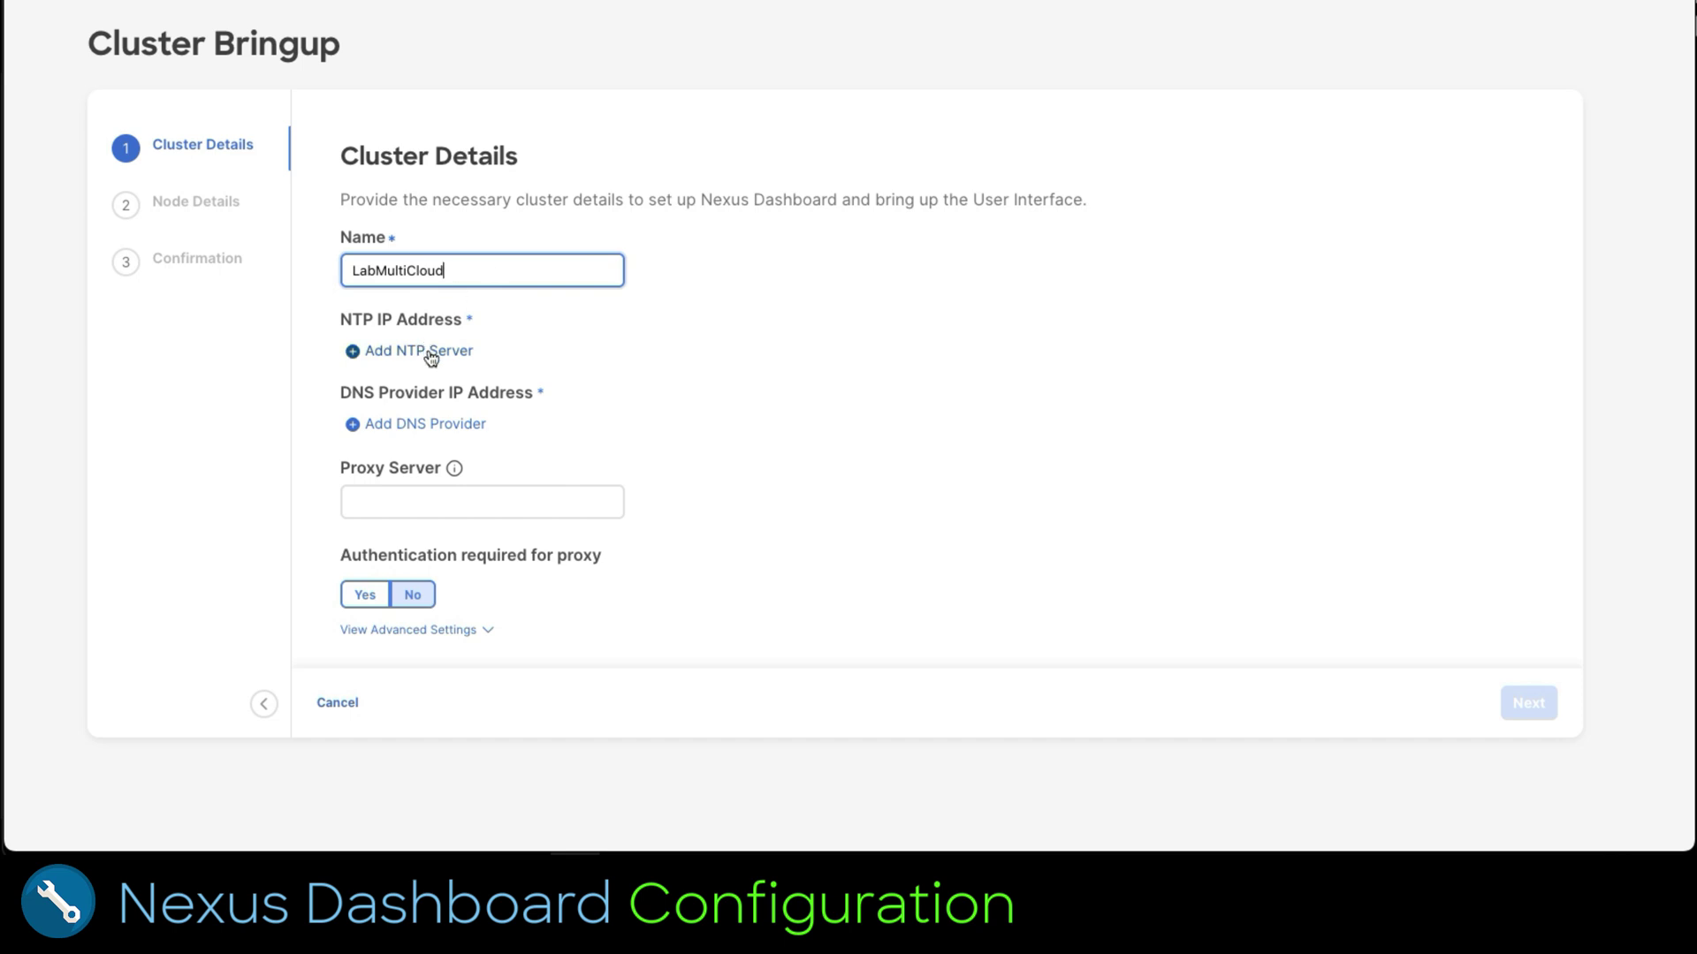
click(430, 354)
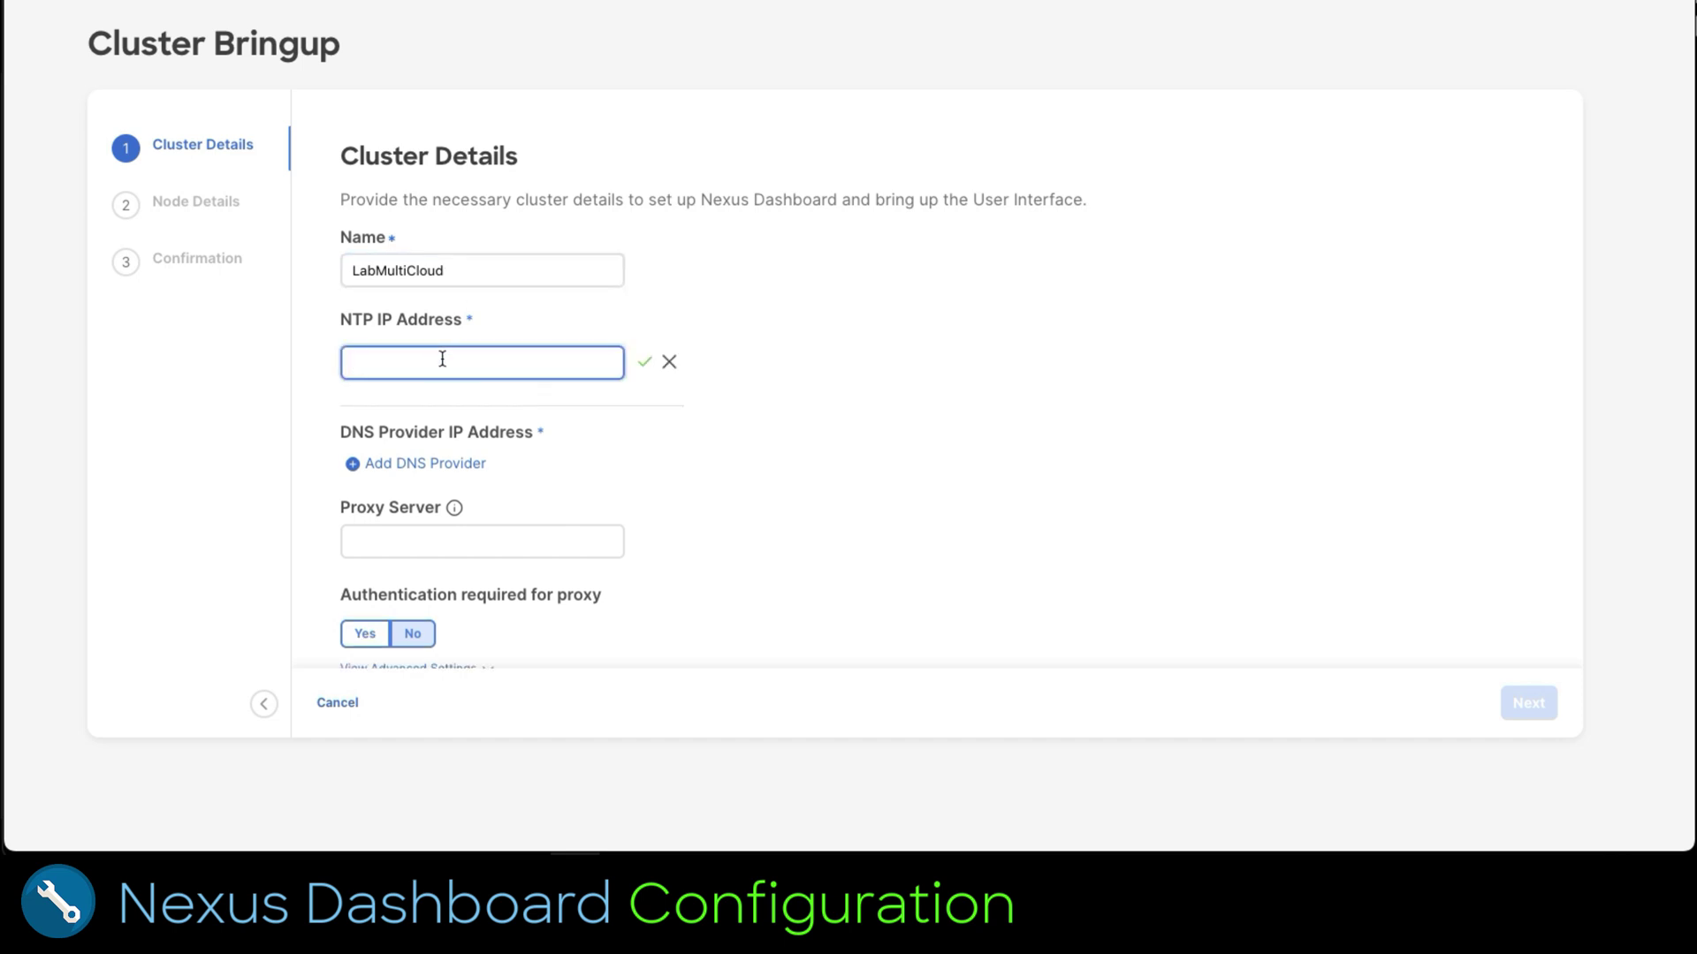
text(ntp.esl.cisco.com)
click(645, 361)
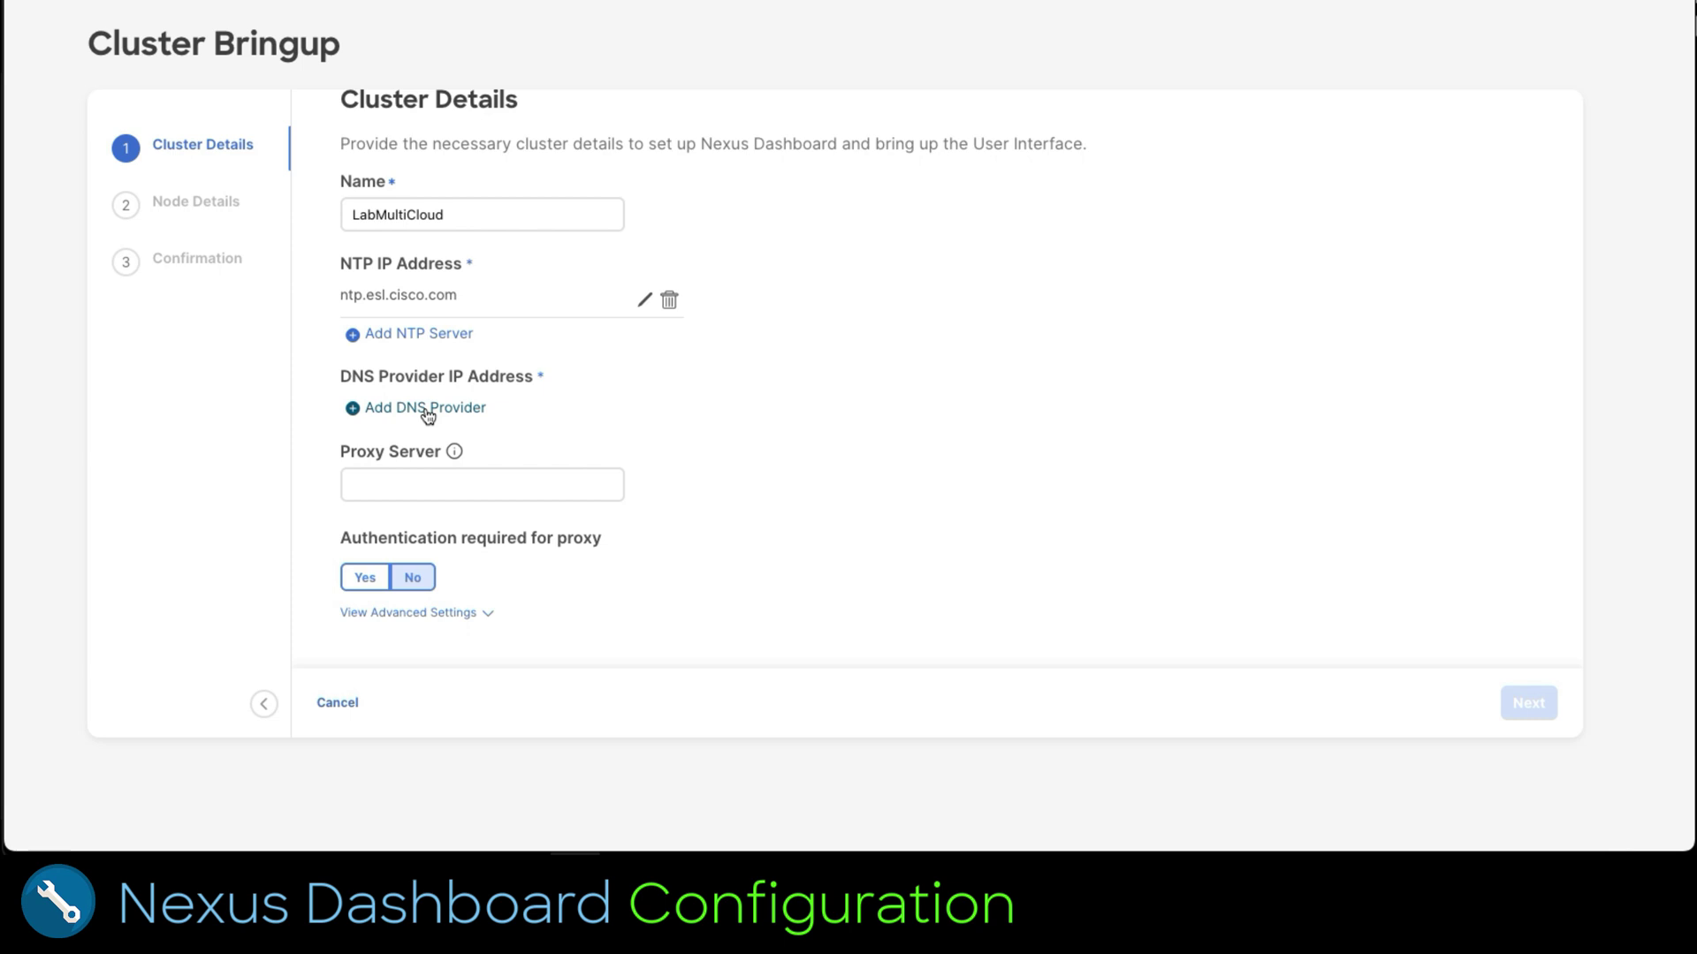
click(428, 411)
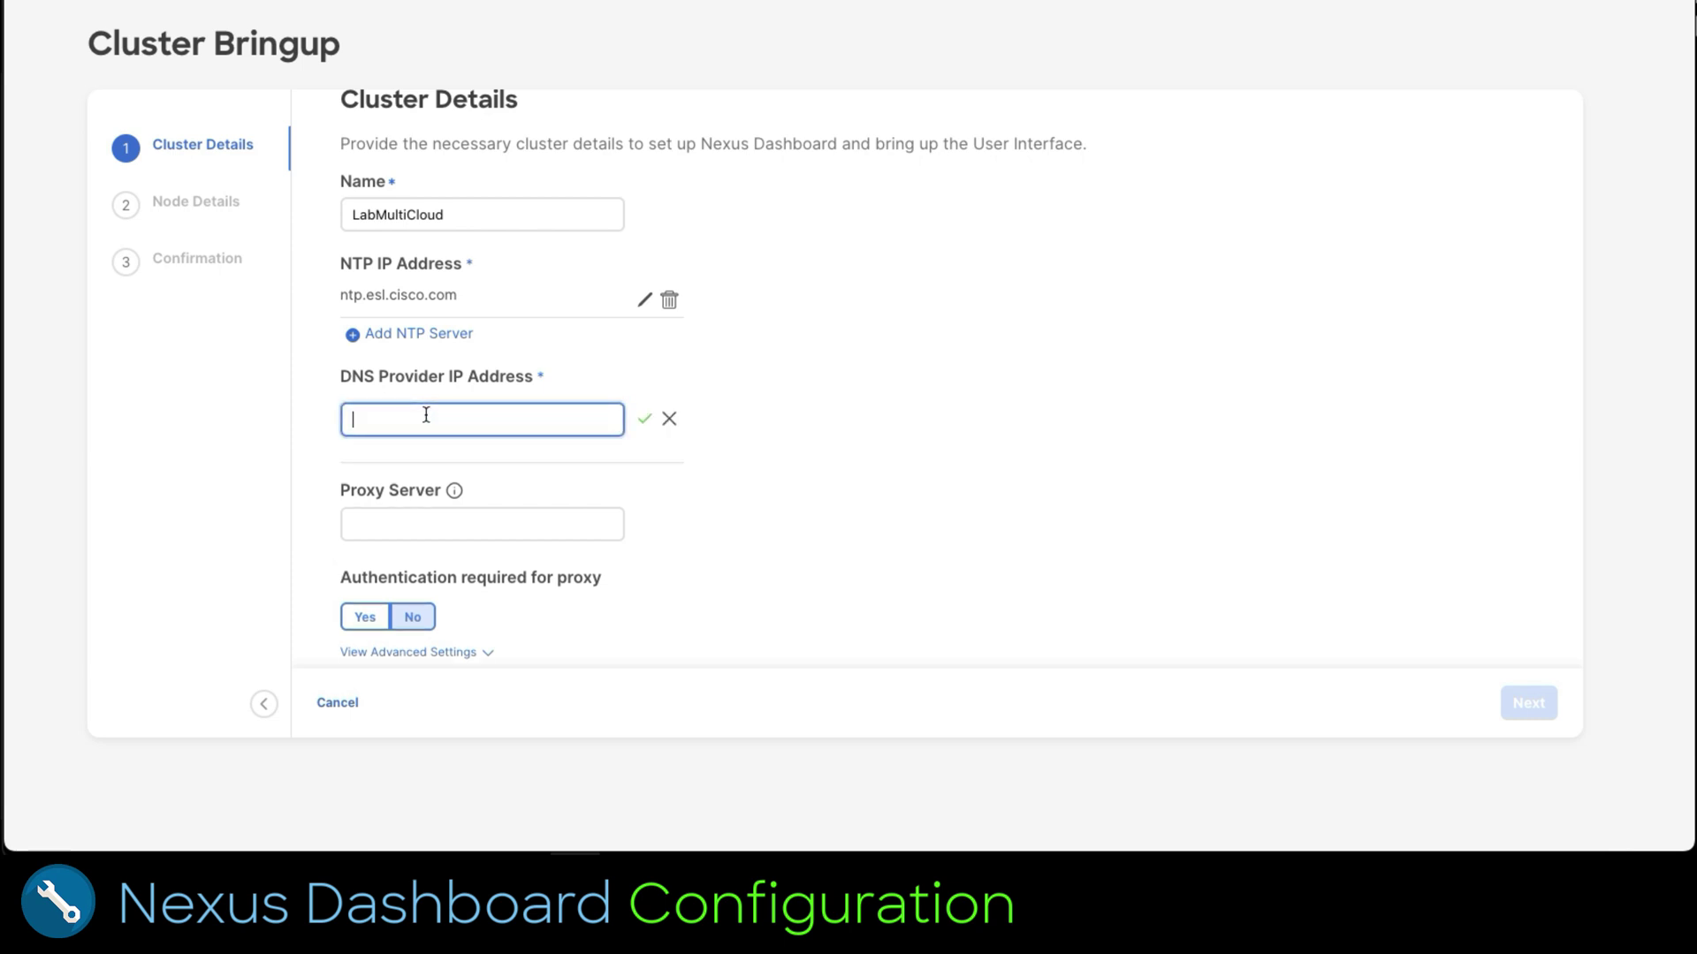
text(72.163.128.140)
click(644, 418)
click(500, 489)
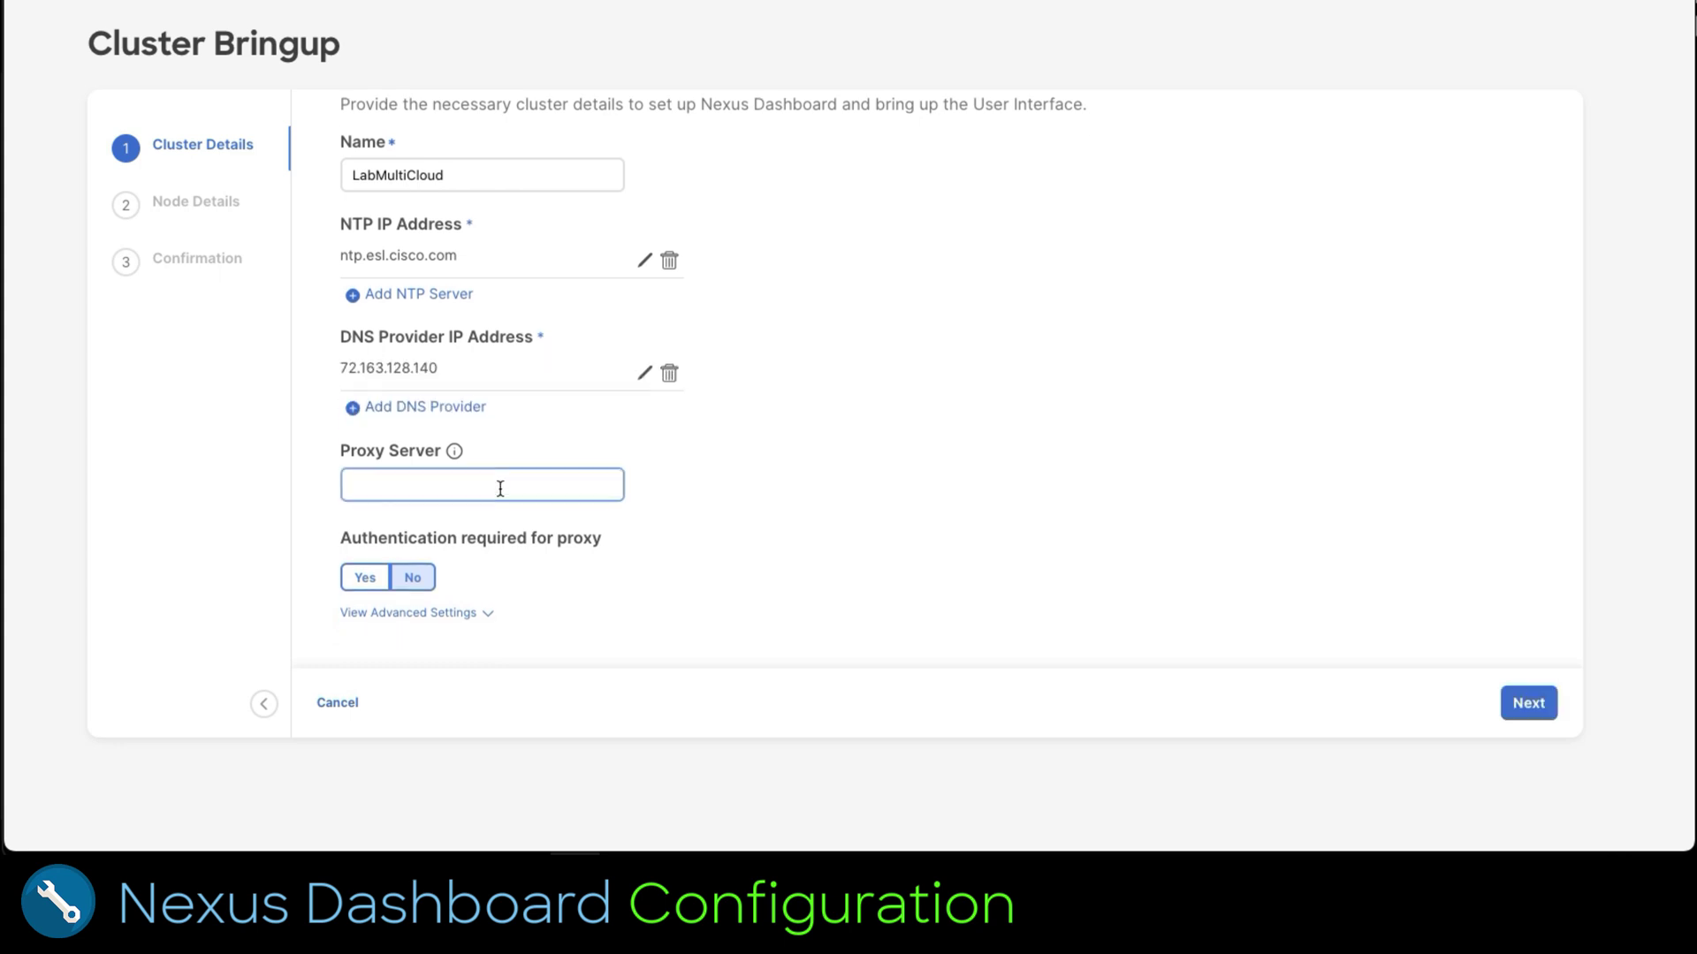
text(proxy.)
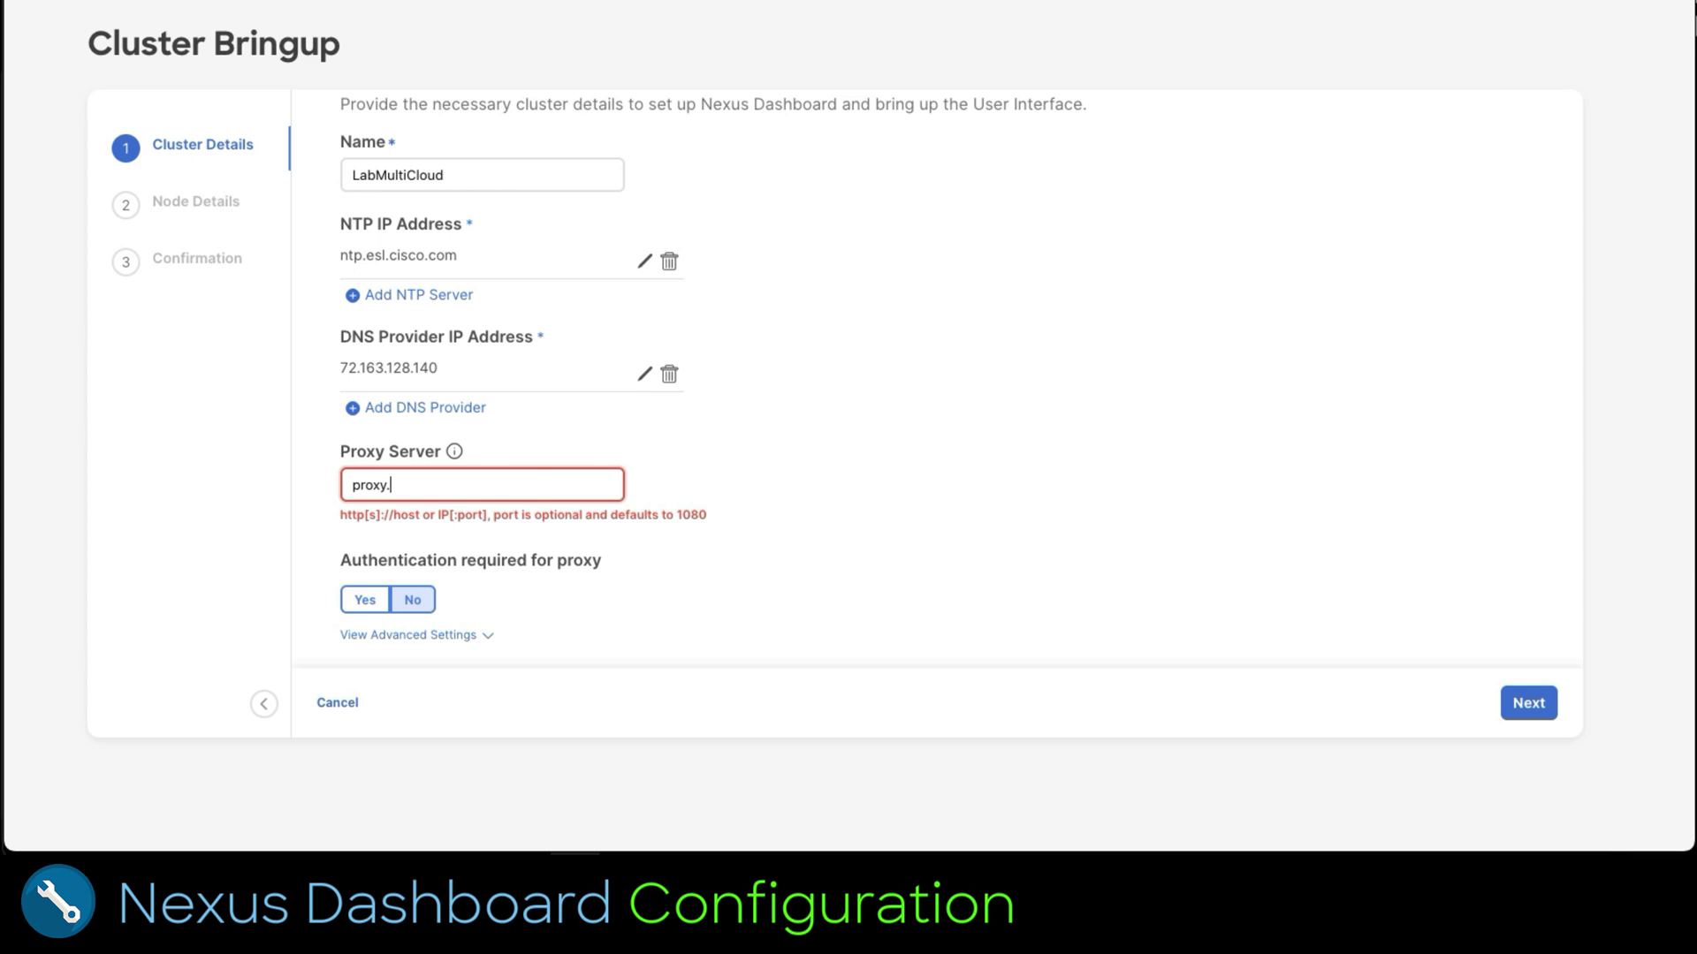
text(esl.cisco.com)
text(http://)
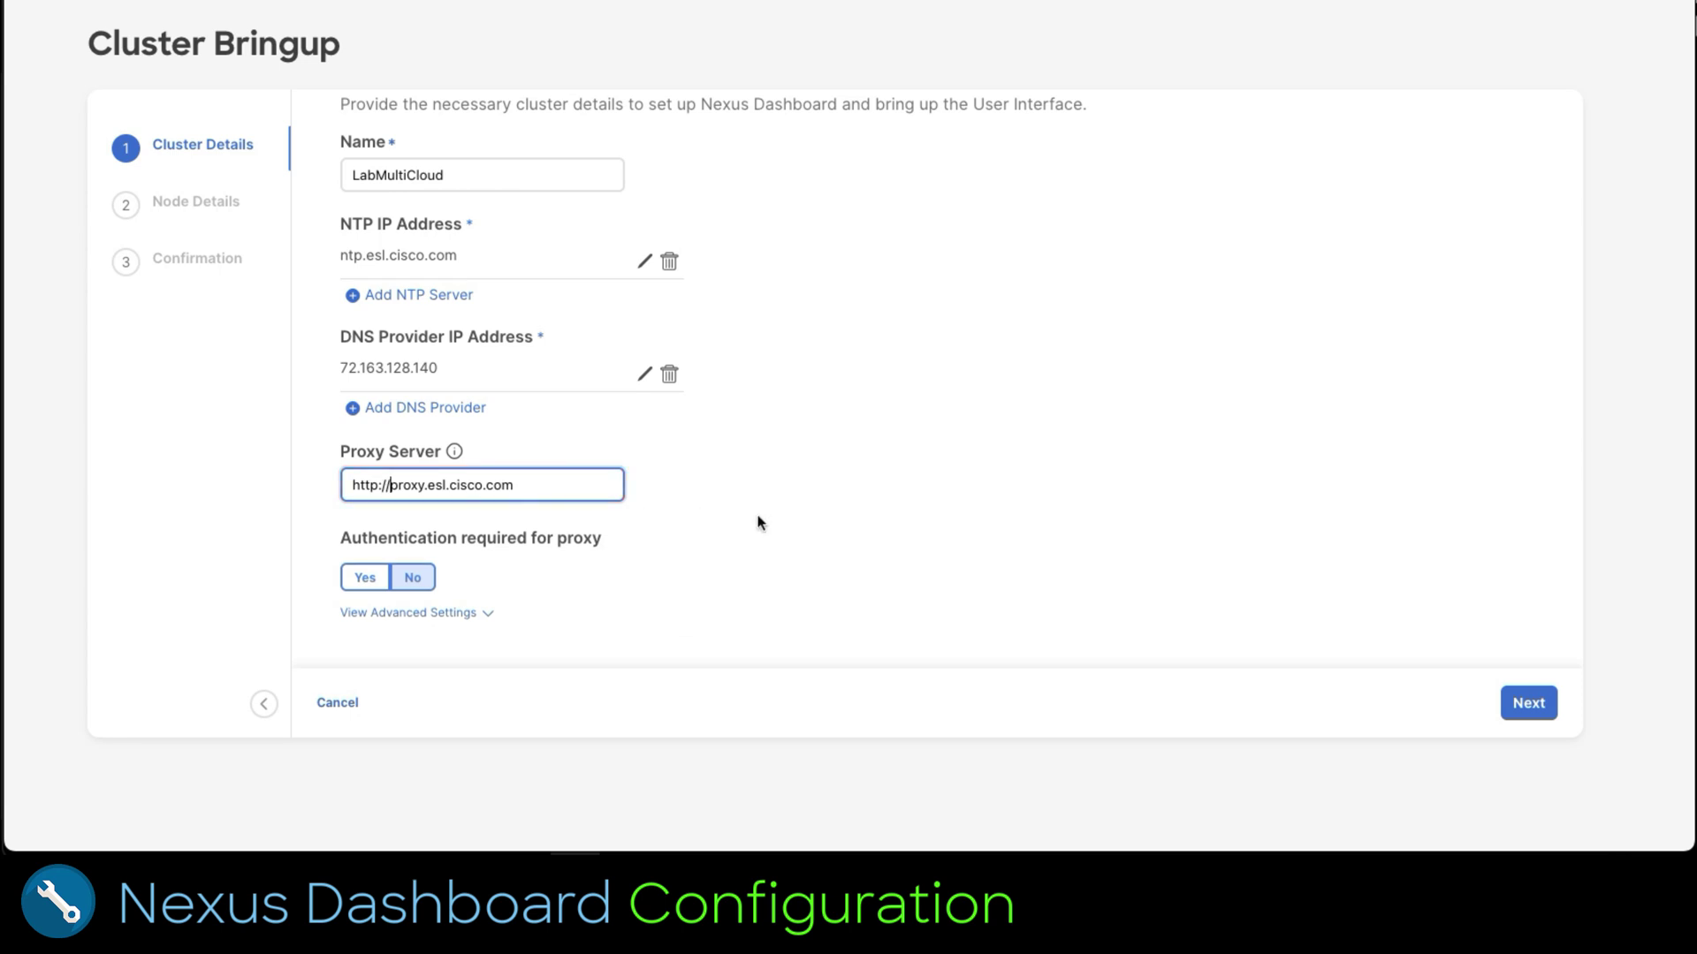
click(1517, 707)
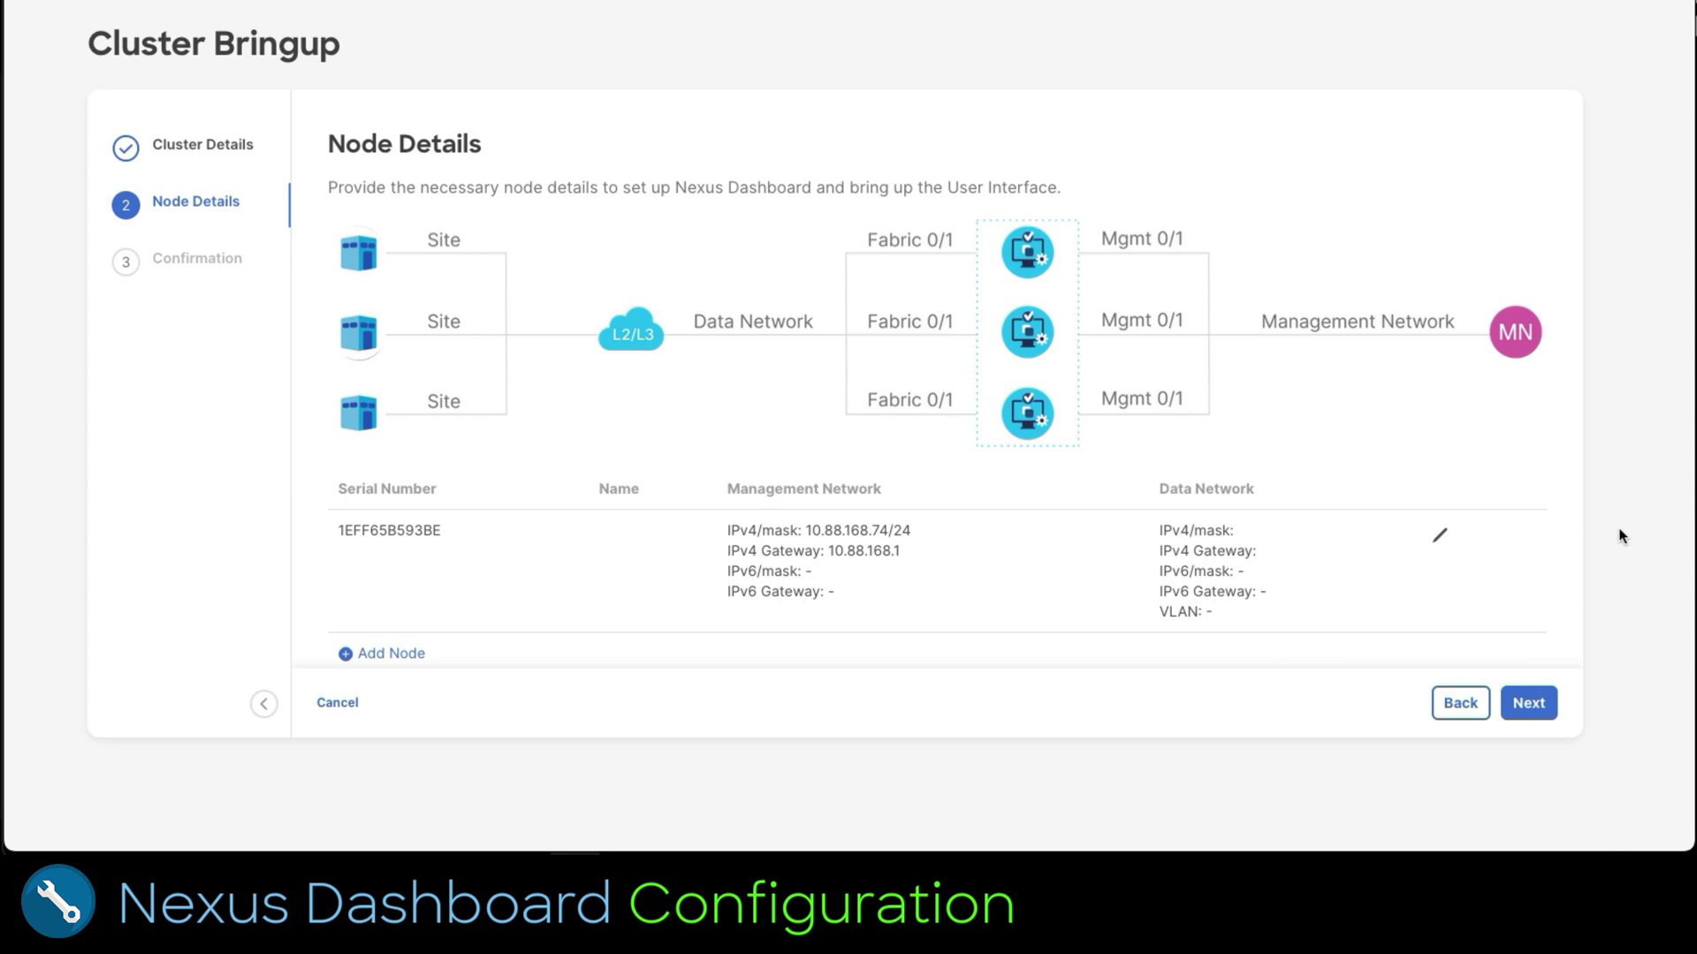
Step: Edit the LabMultiCloud node to use data address 172.20.1.20/24 and gateway 172.20.1.1
click(1439, 541)
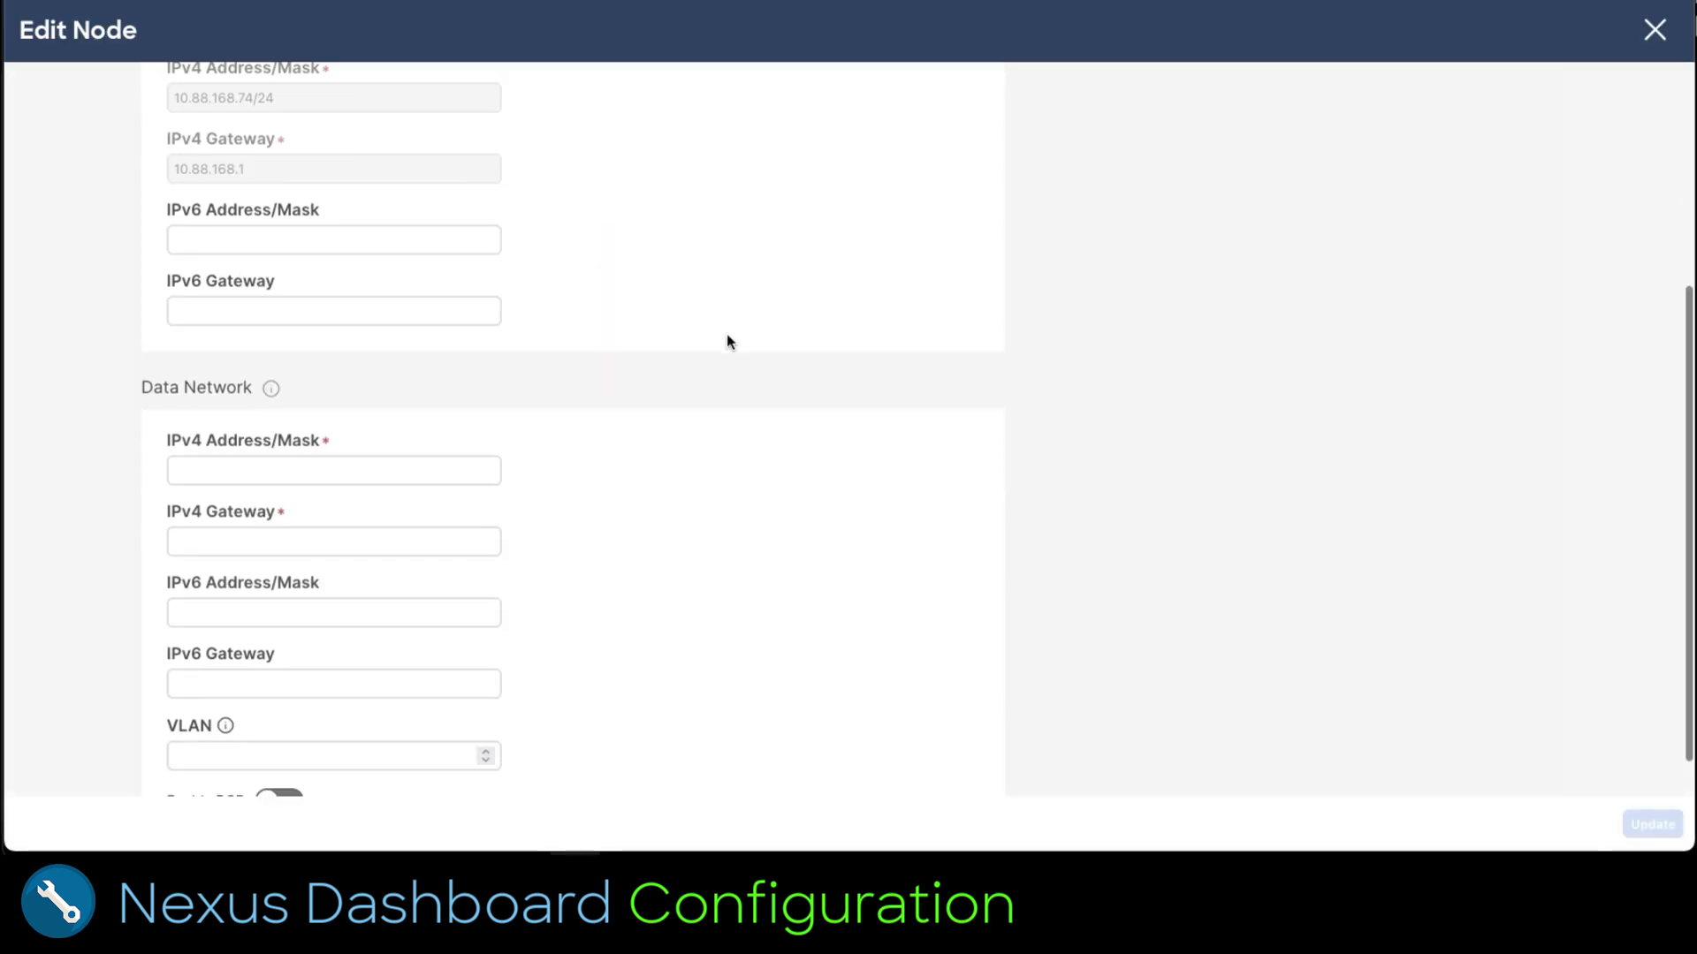
scroll(727, 332, down, 1)
click(397, 433)
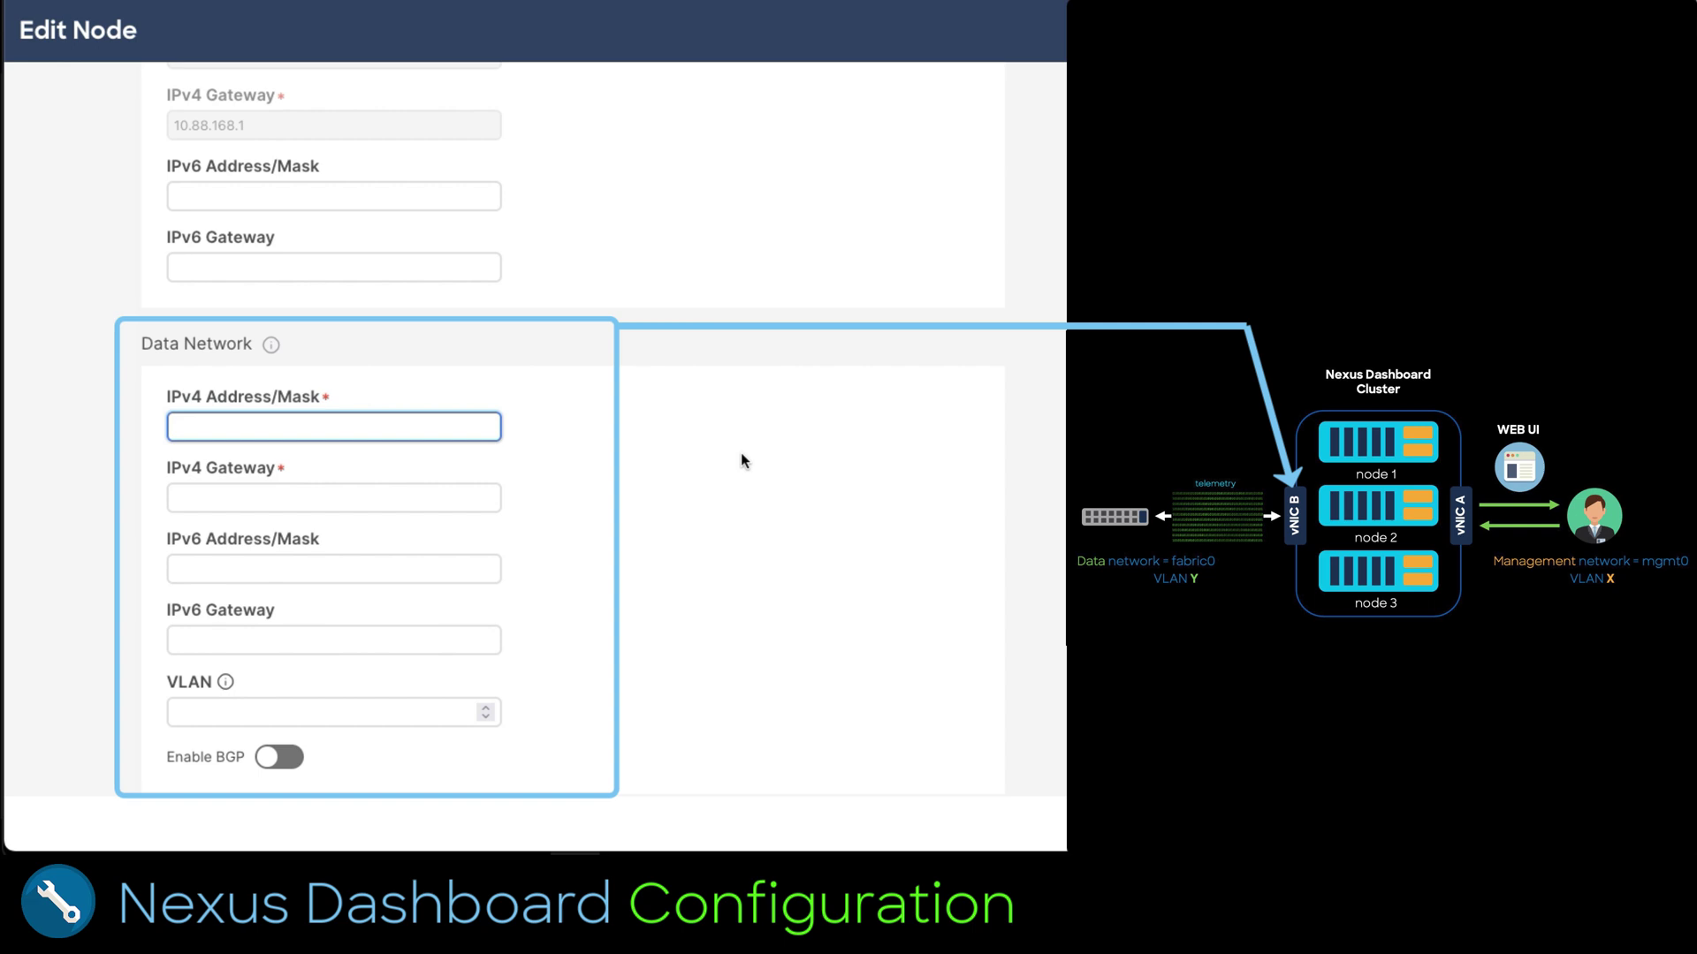
text(172.20.)
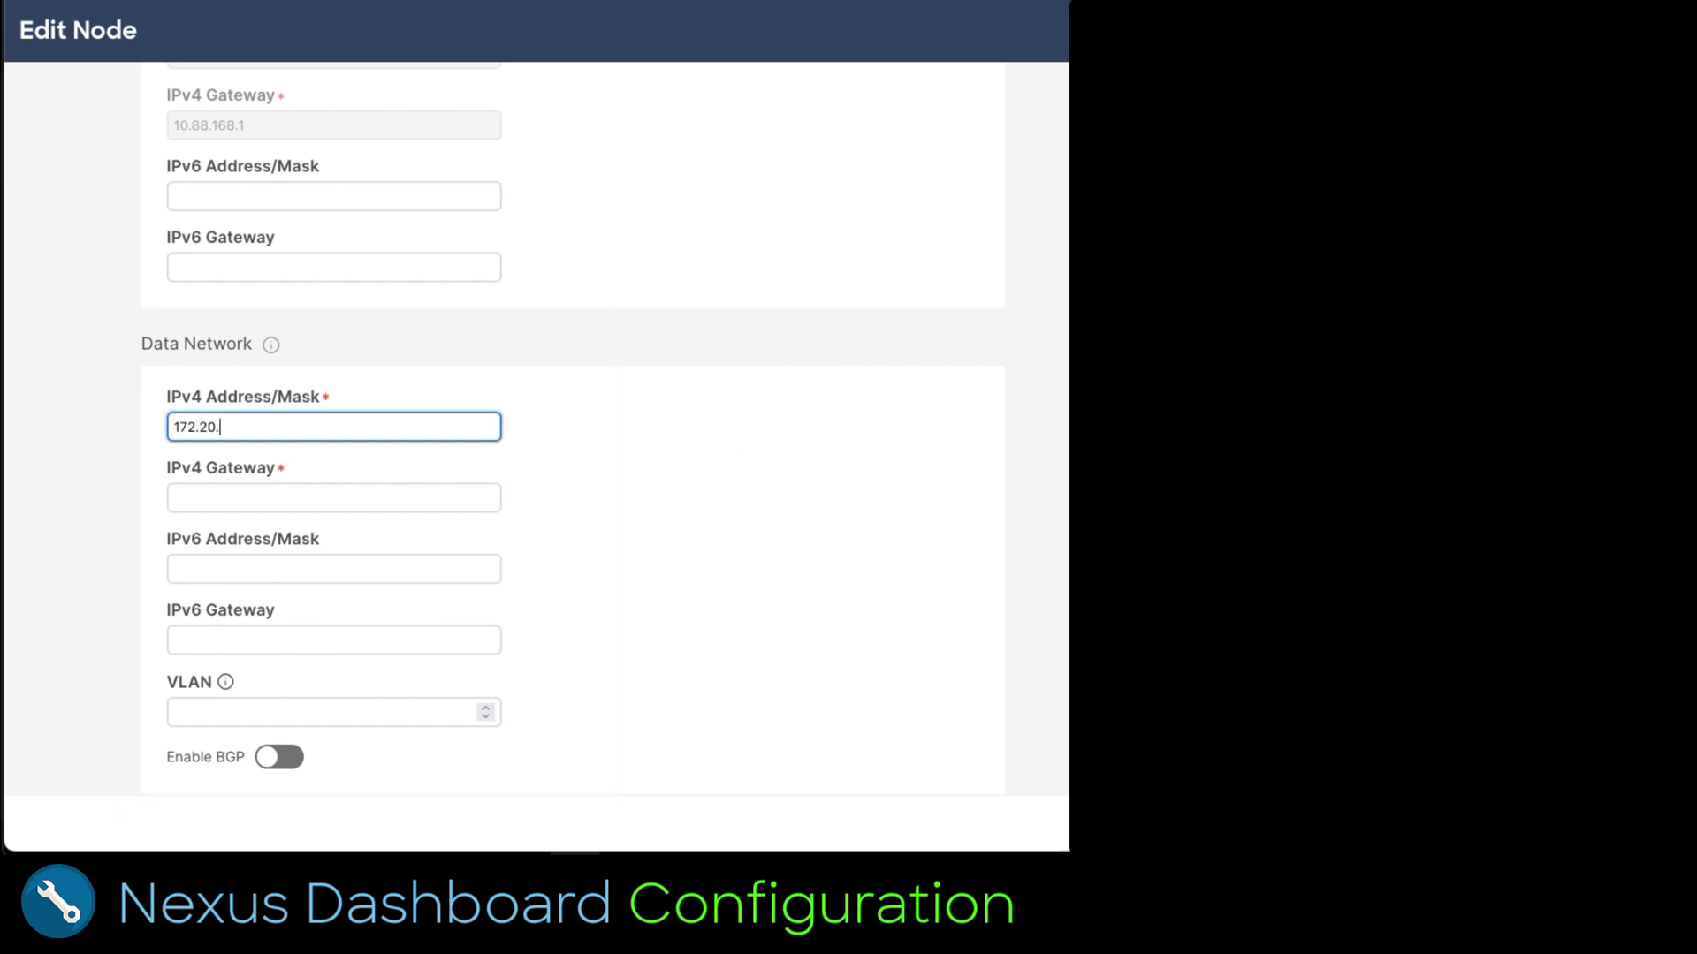
text(1.20)
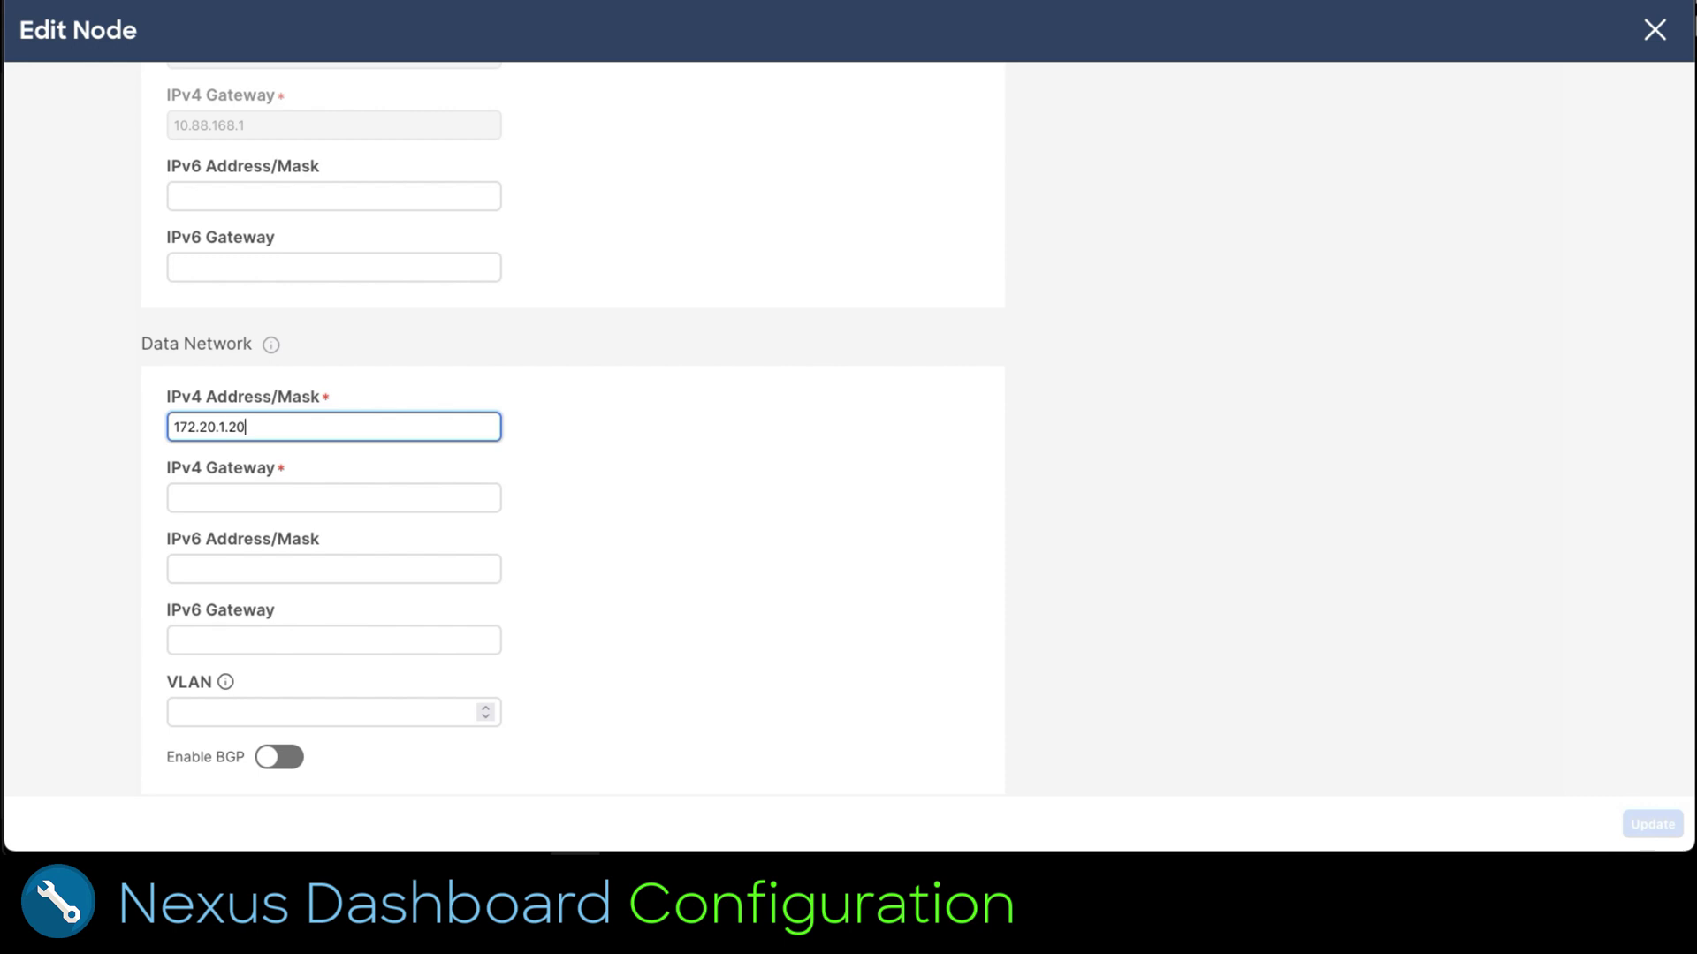
text(/24)
click(333, 497)
text(172.20.1.1)
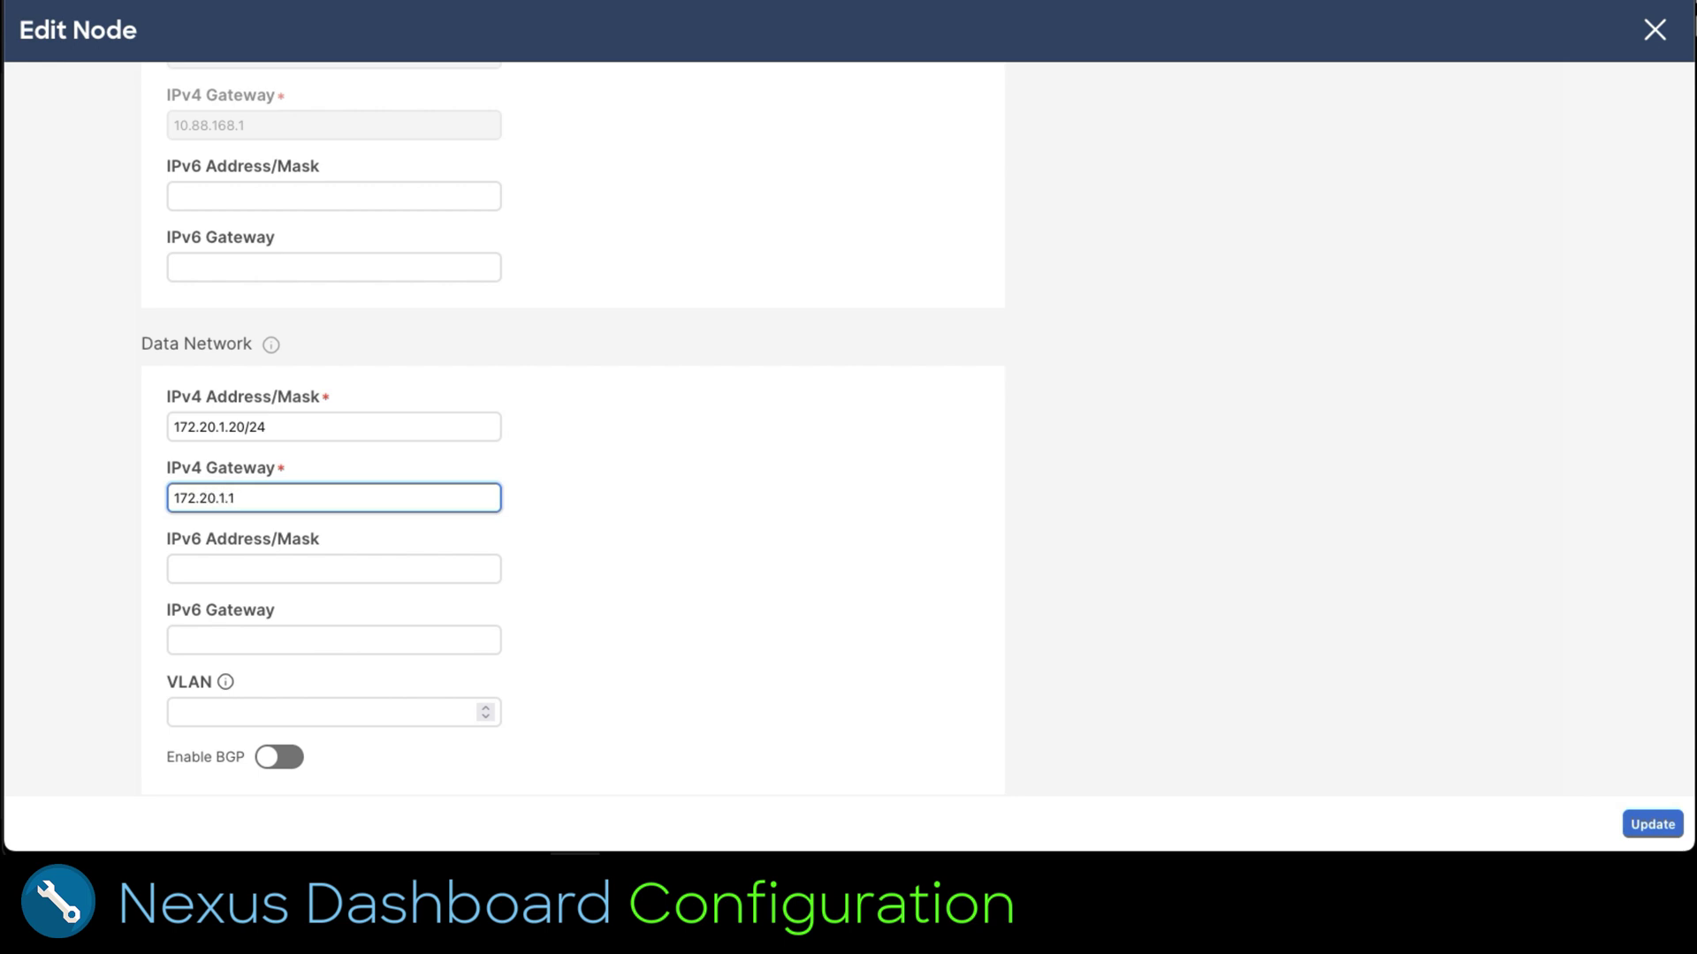
scroll(822, 566, down, 1)
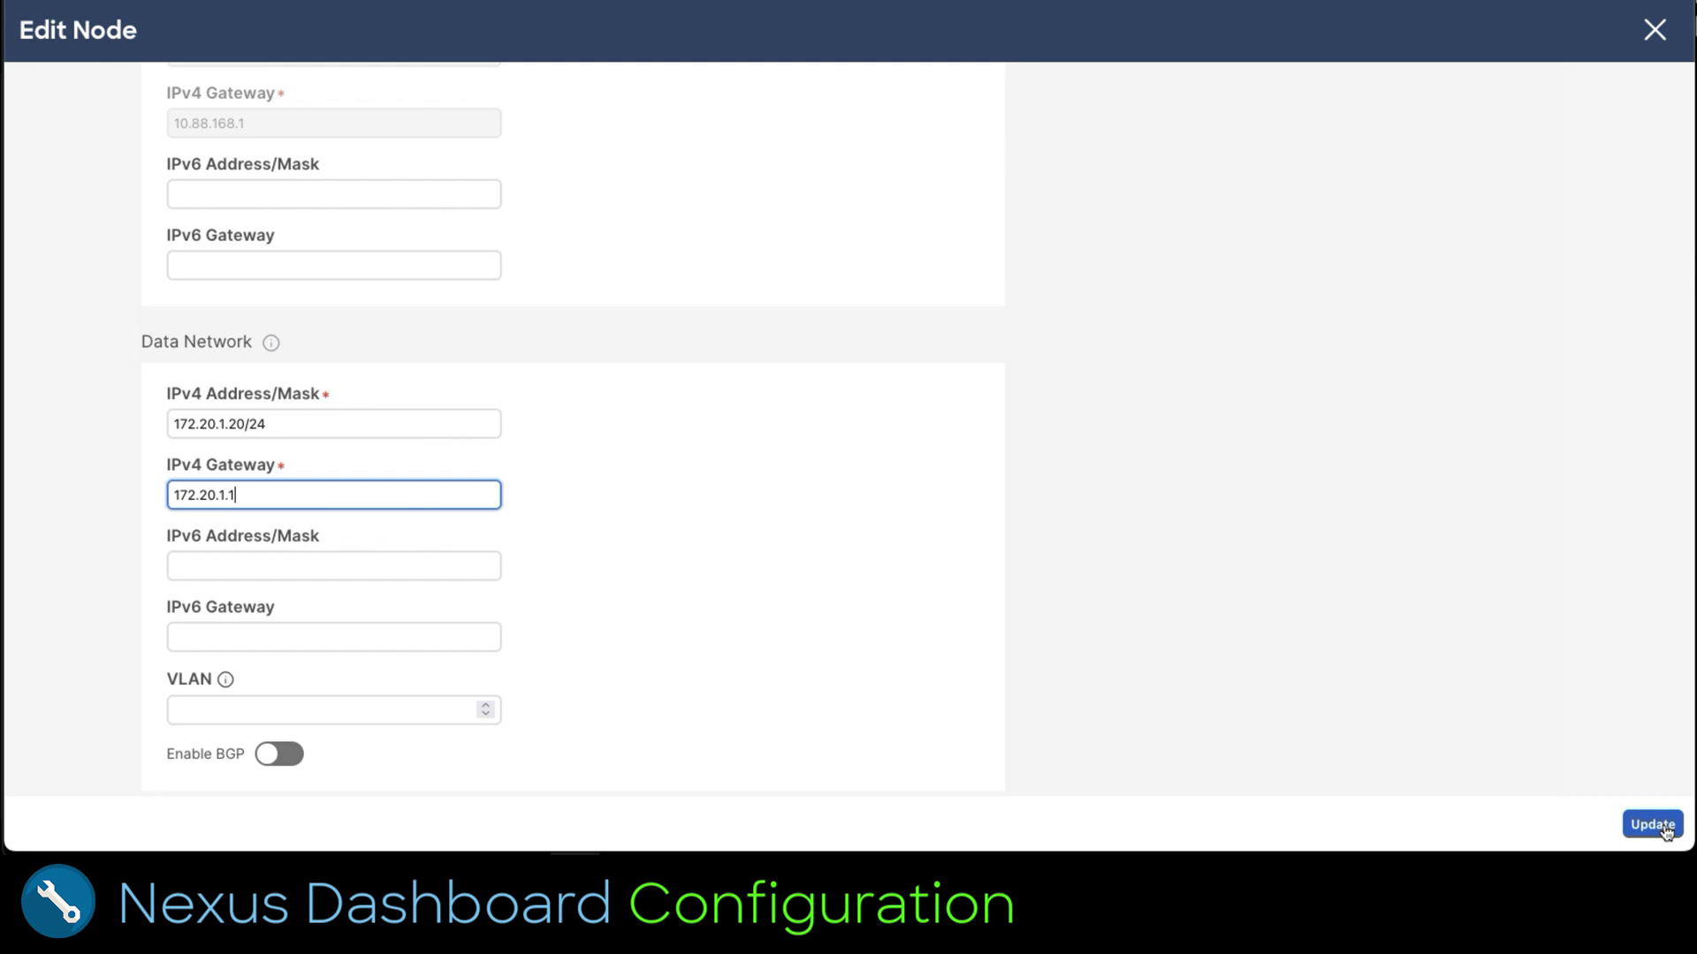
click(1652, 825)
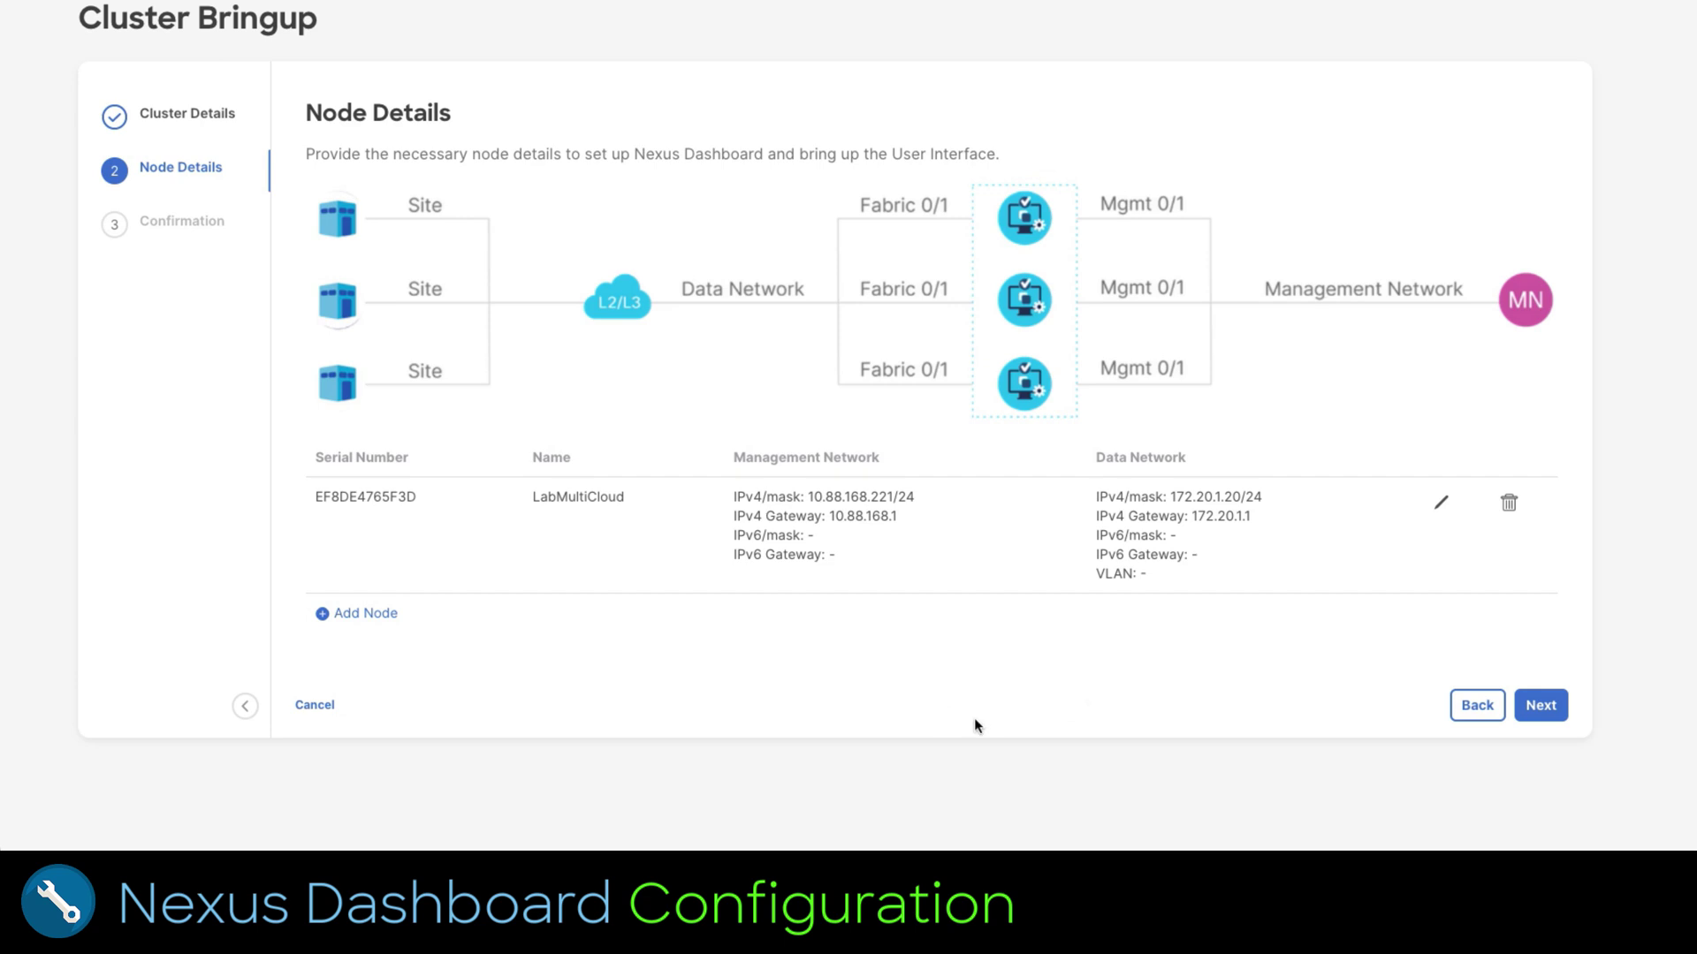
Step: Add another node at management IP 10.88.168.222 and validate its password
click(370, 623)
click(235, 135)
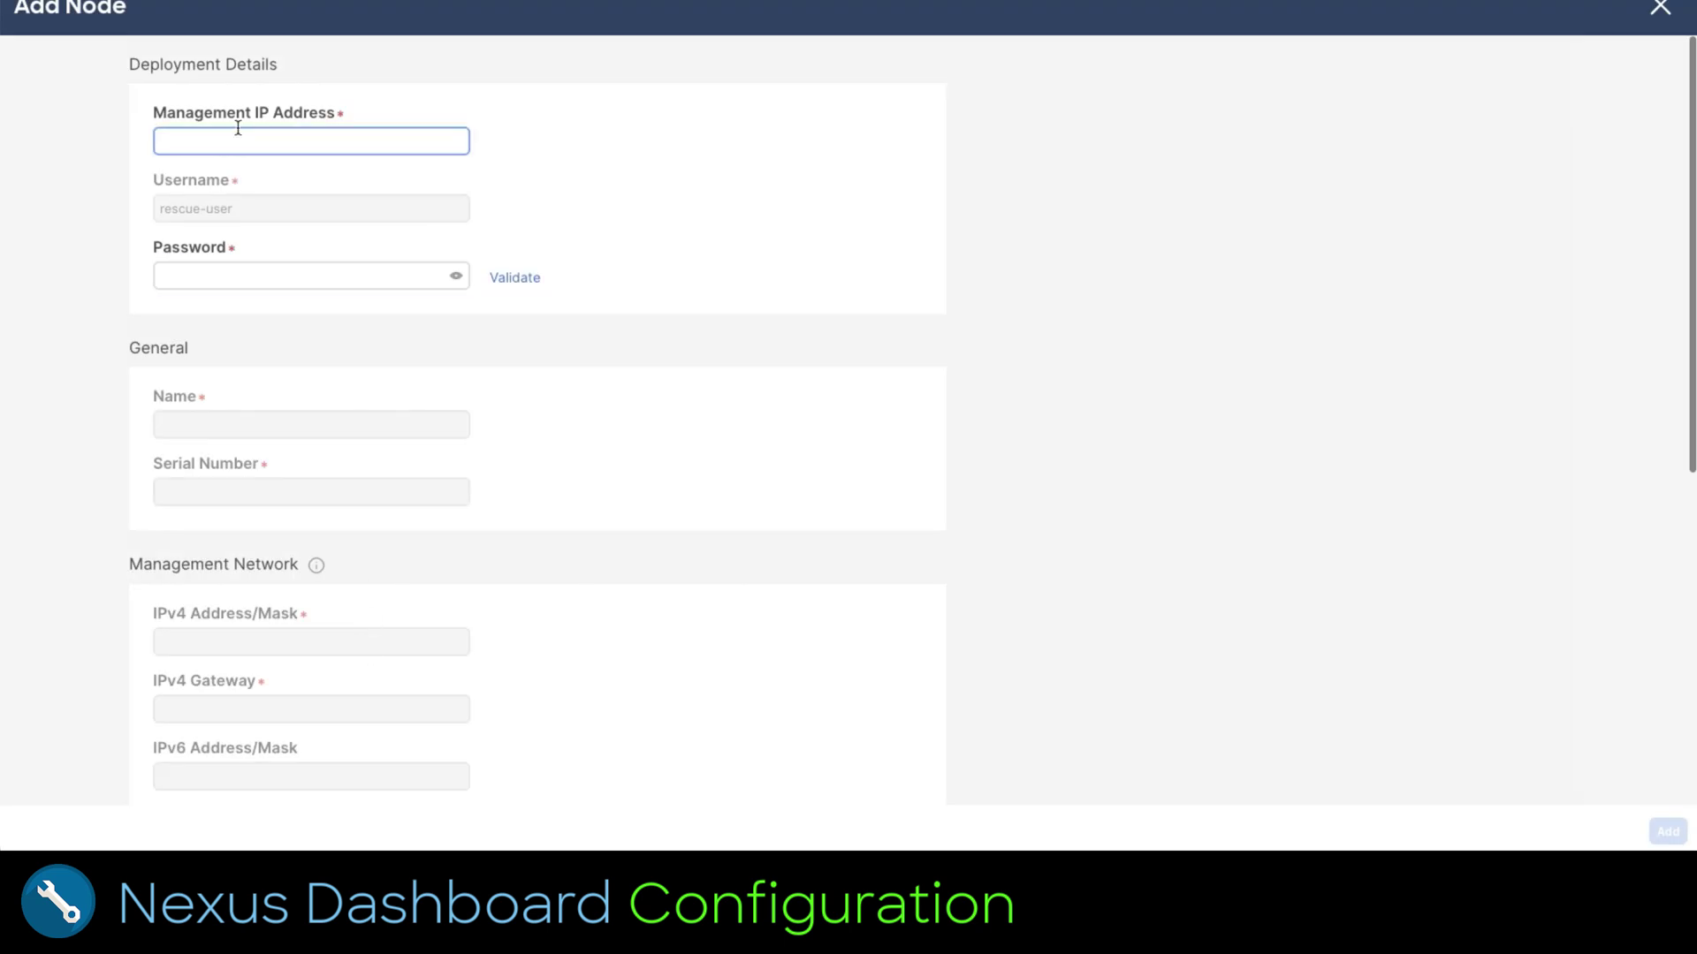
text(172)
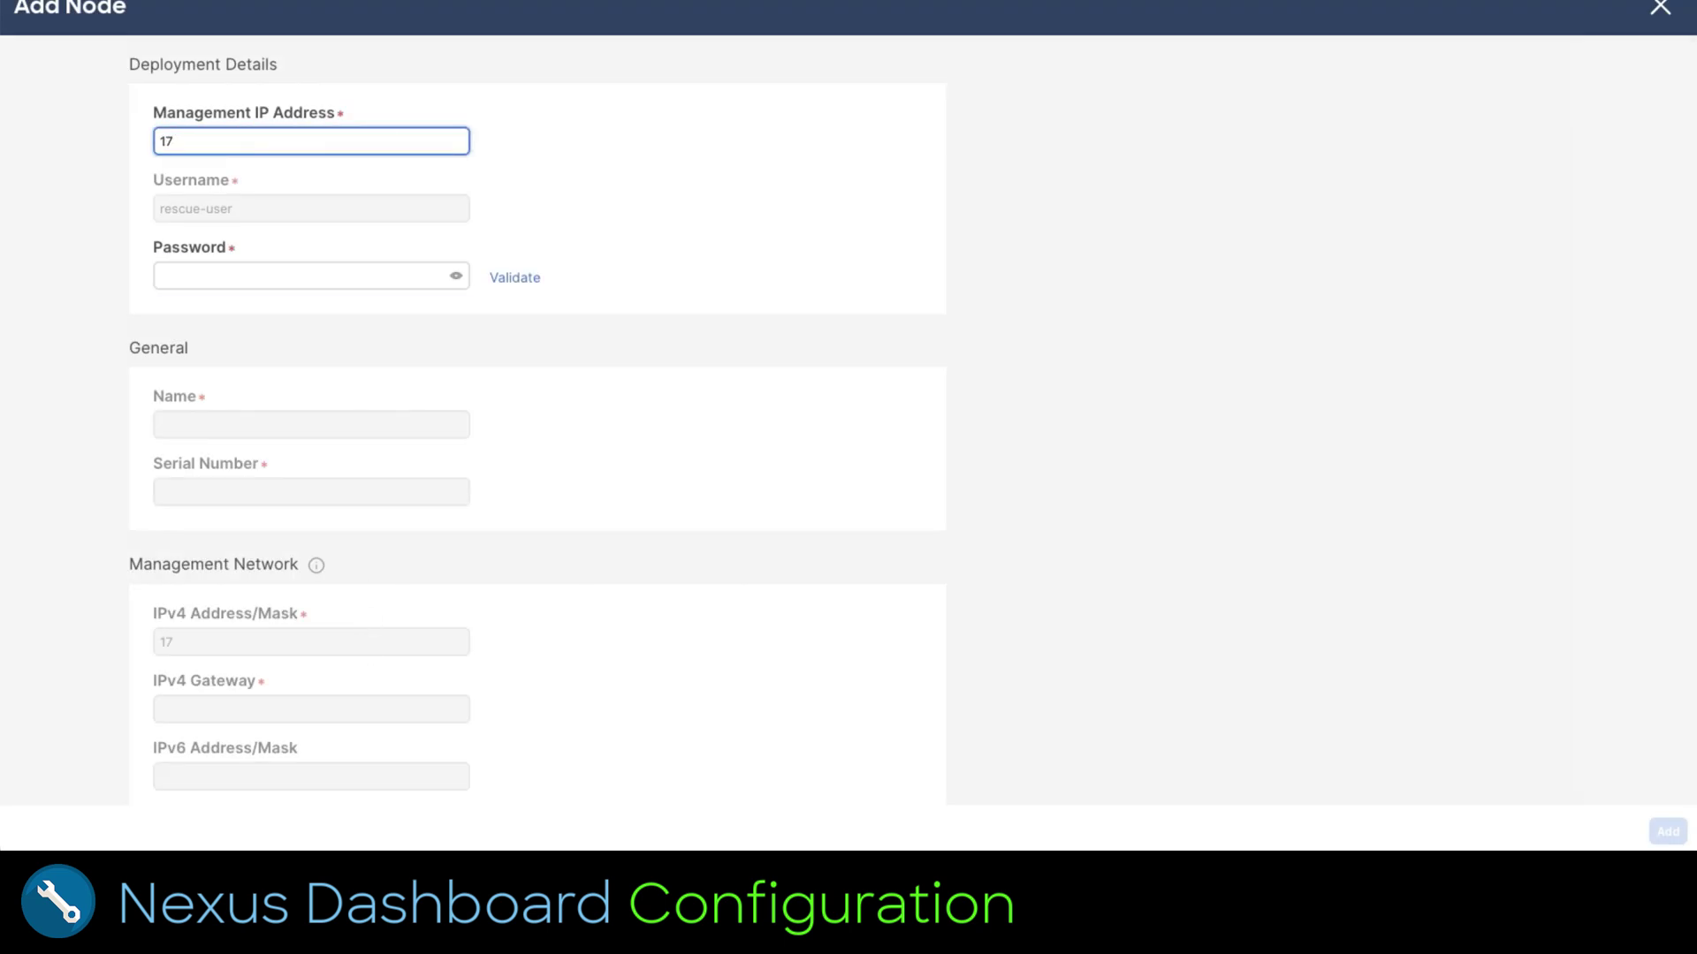
key(BackSpace)
key(BackSpace)
key(BackSpace)
text(10.88.168.222)
click(222, 269)
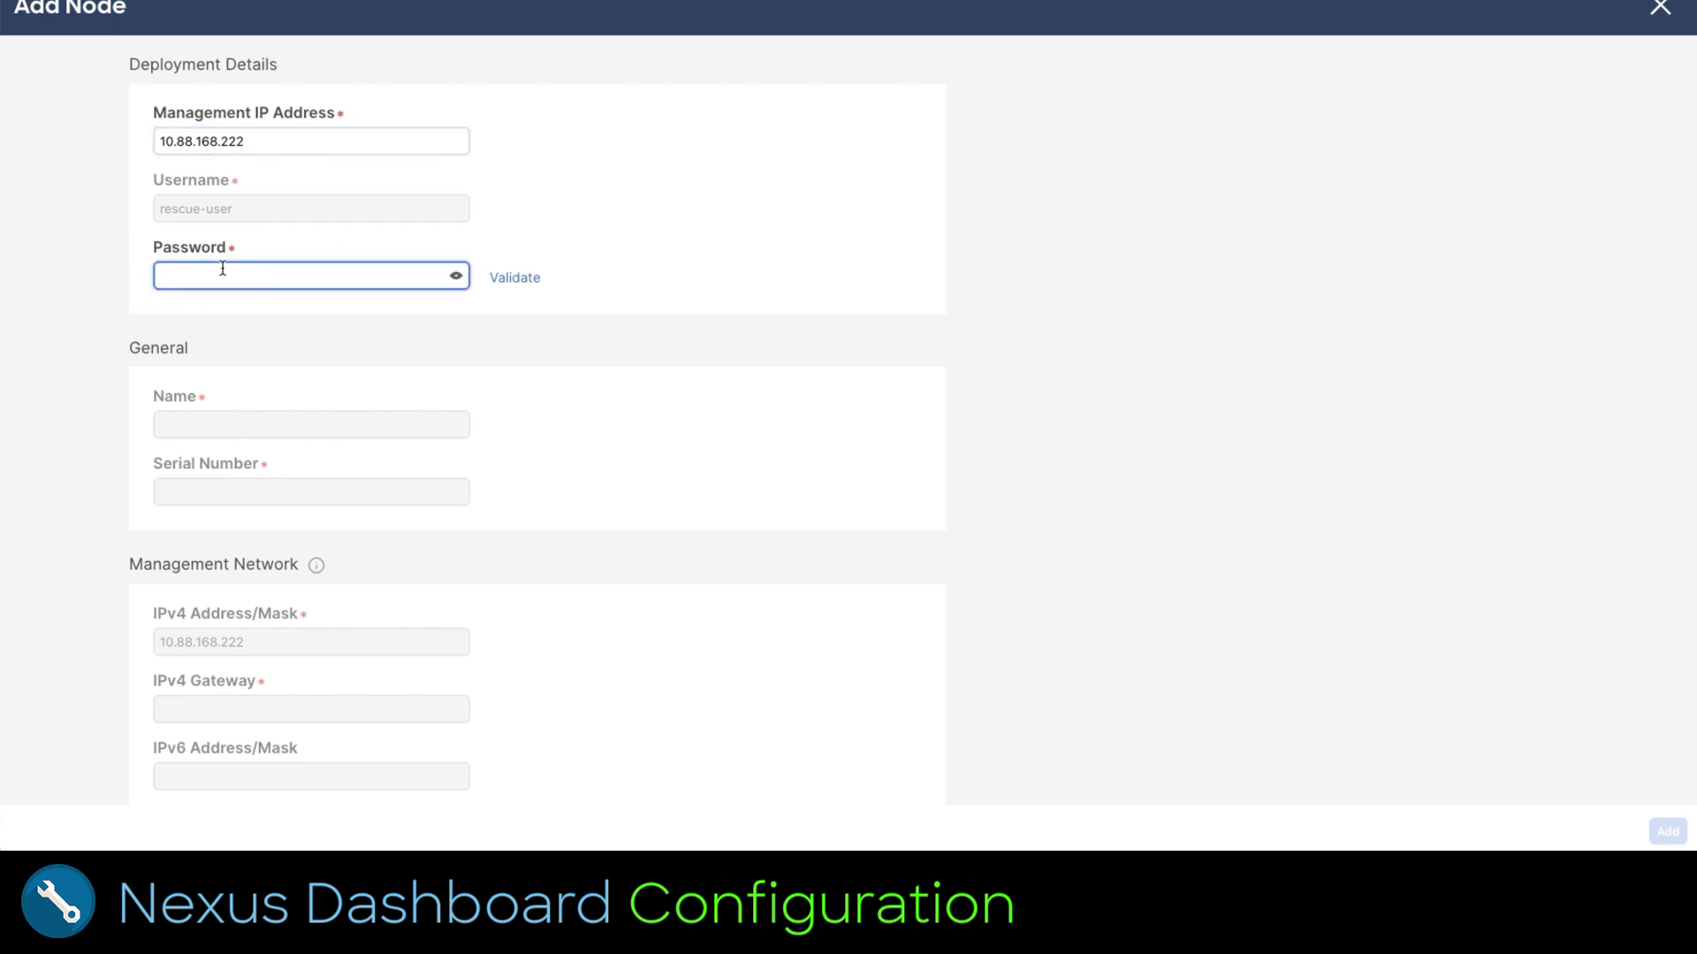
text(********)
click(512, 278)
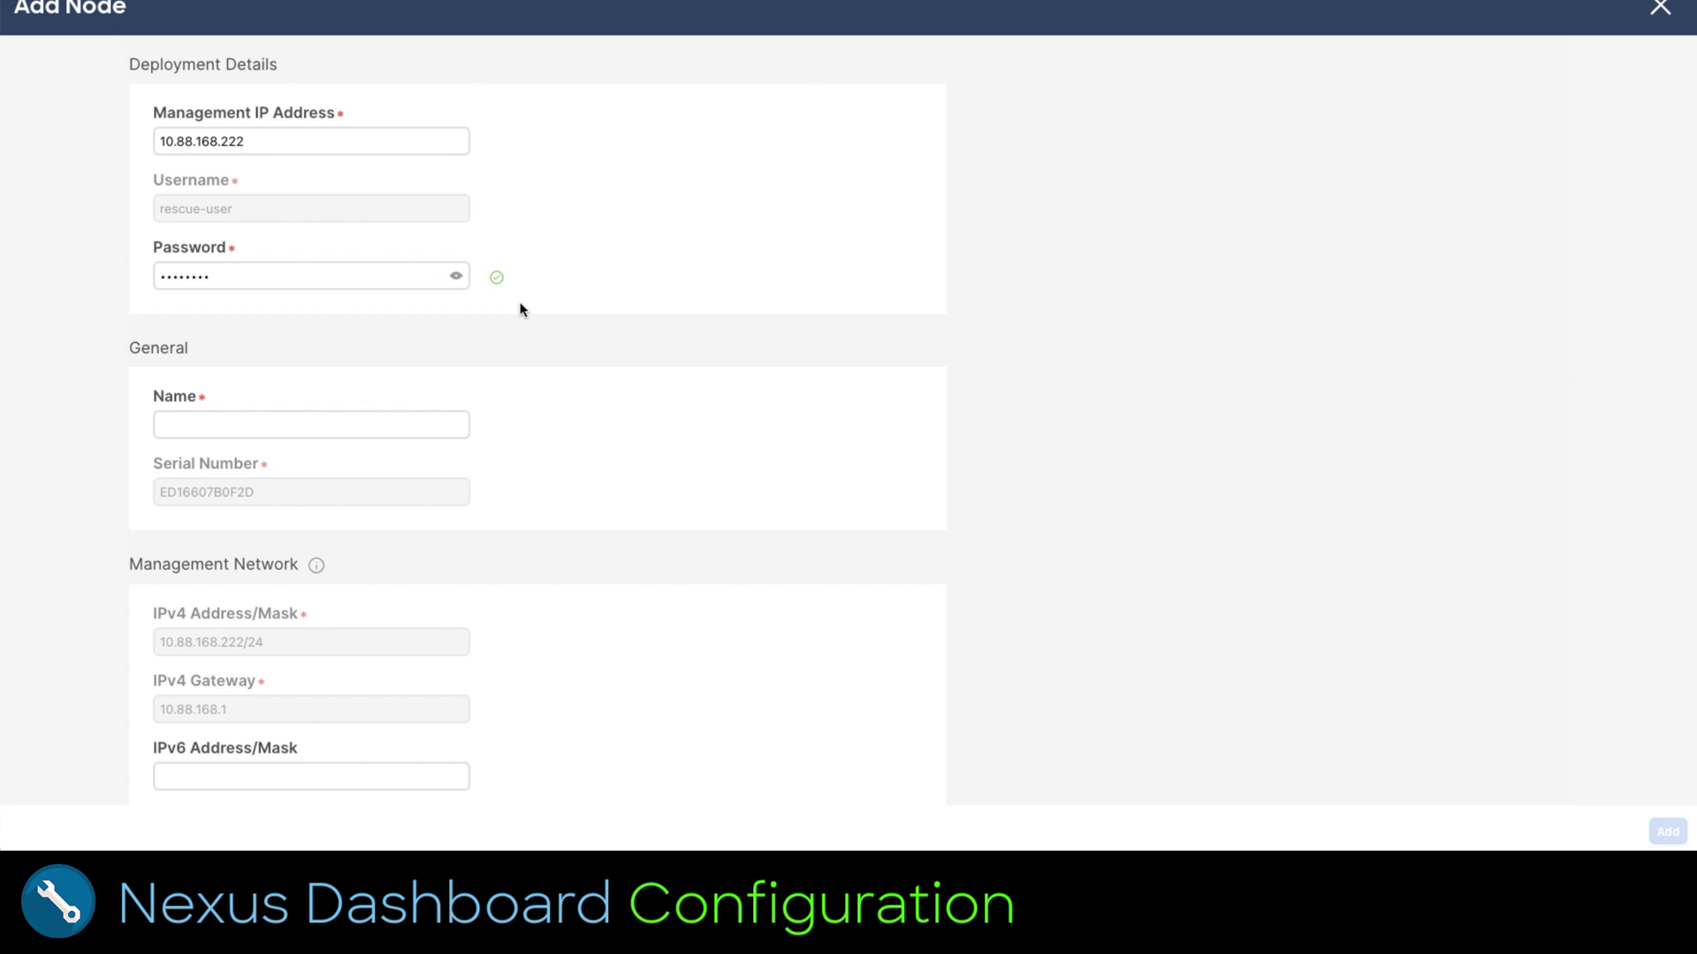
Step: Name the node LabMultiCloud2 with data network 172.20.1.21/24, gateway 172.20.1.1, and add it
click(345, 422)
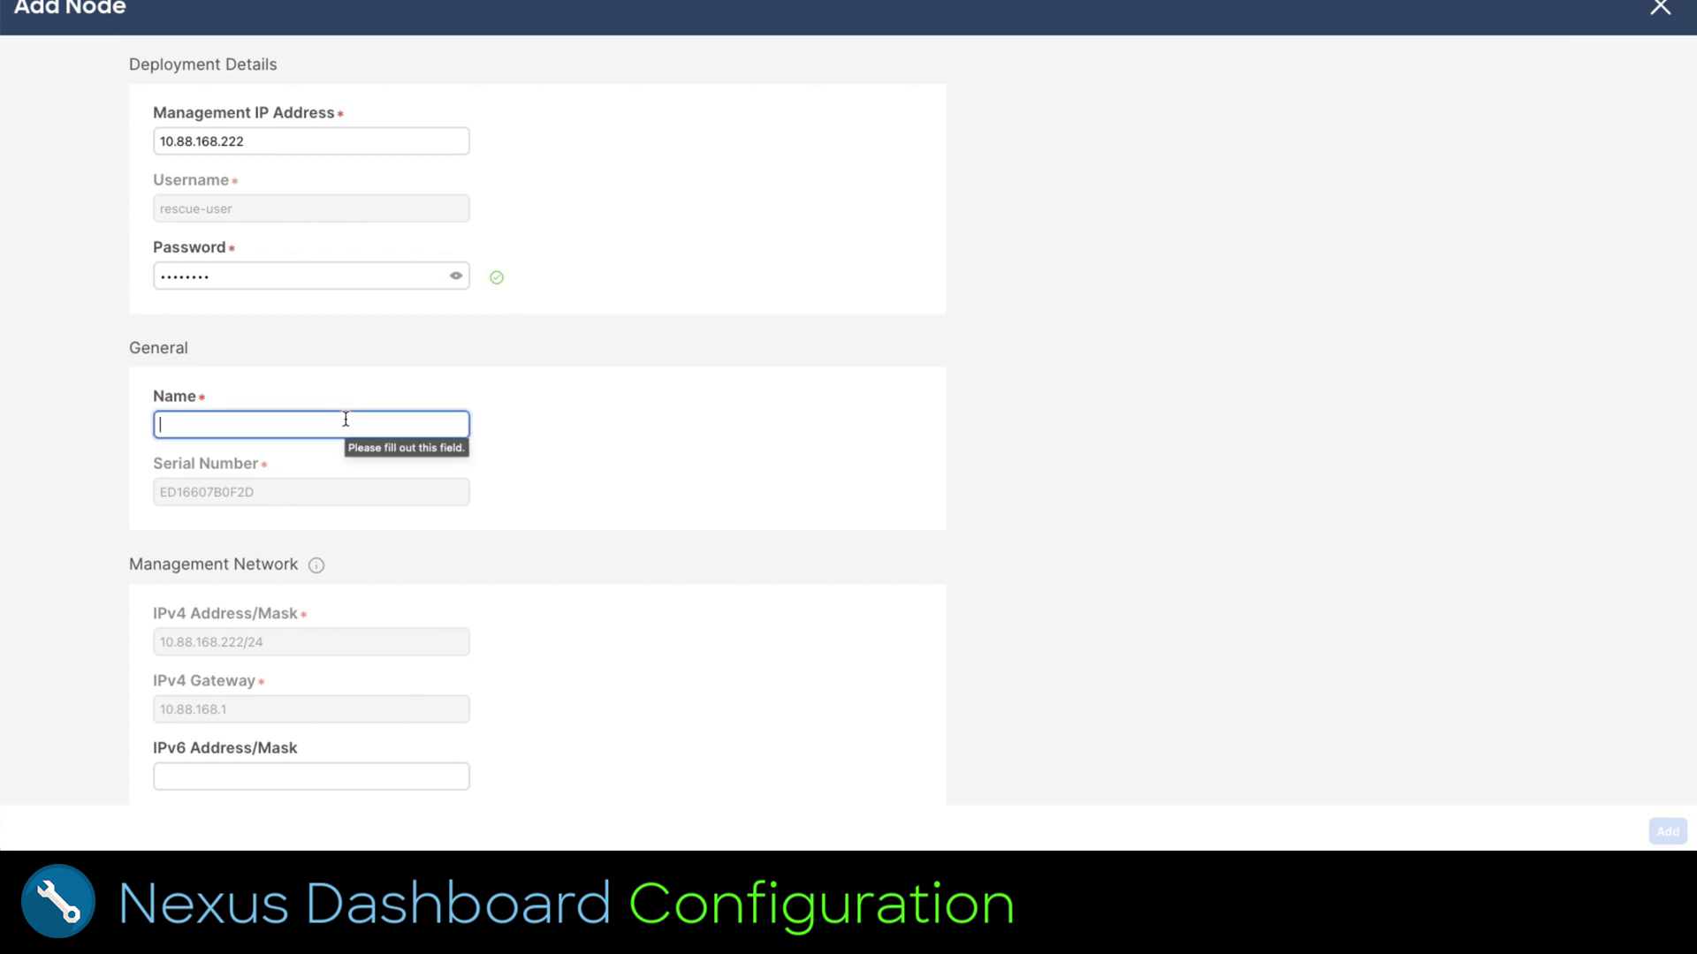
text(LabMultiCloud)
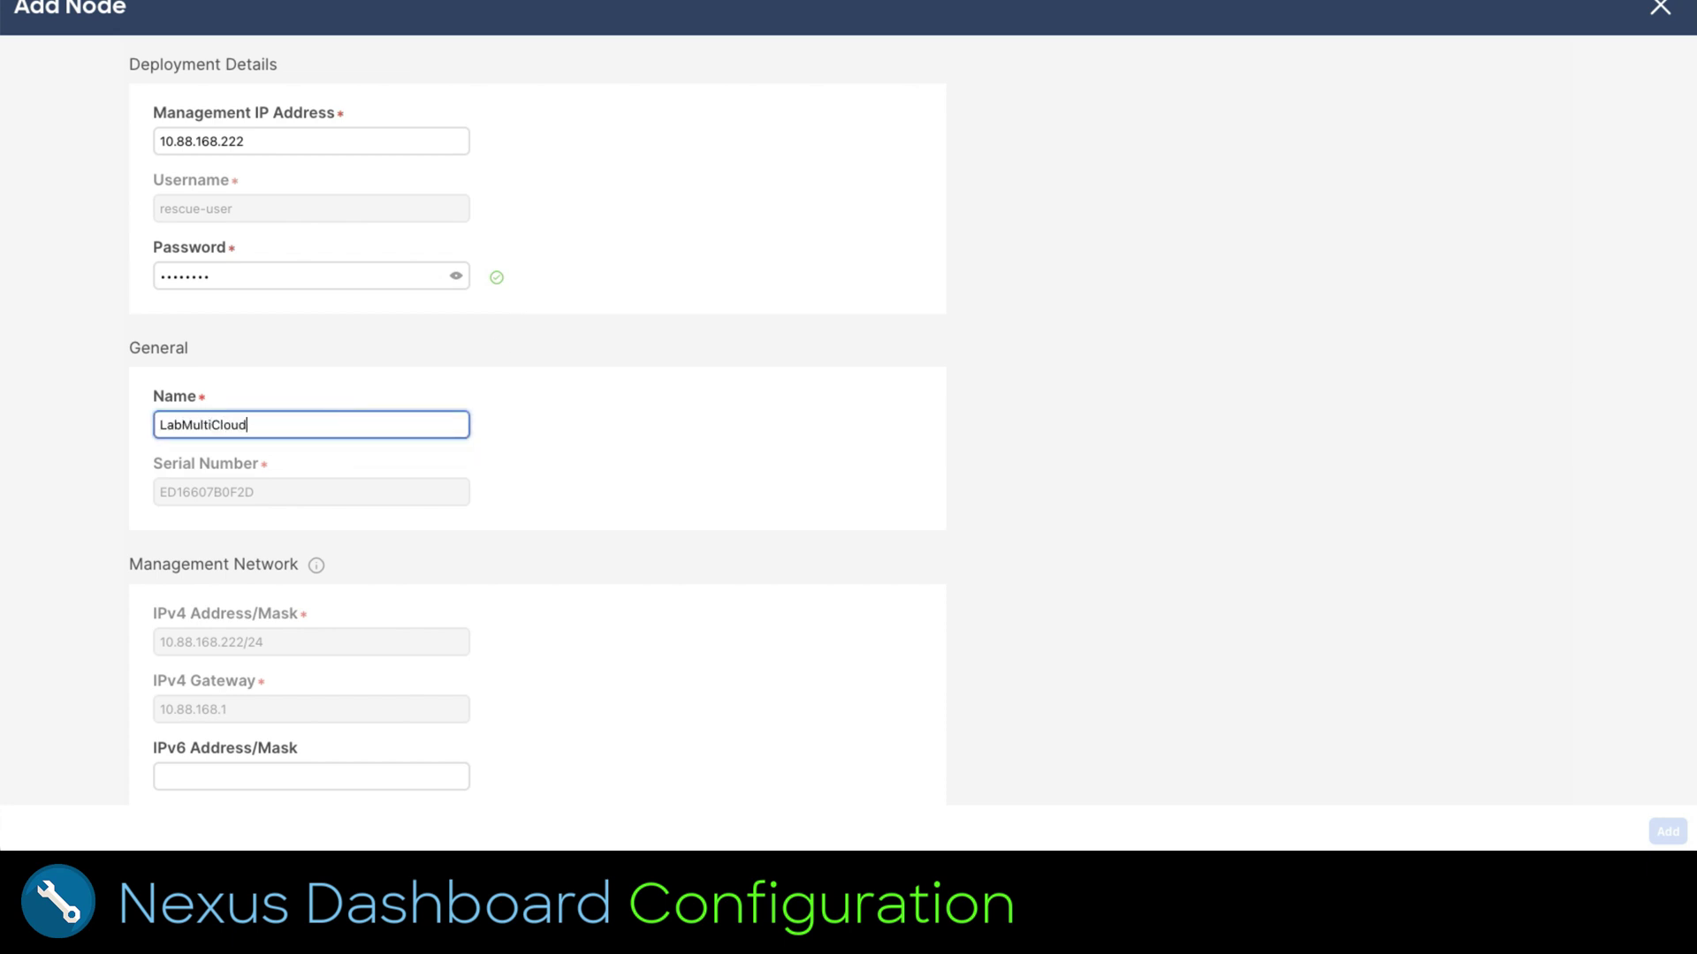
text(2)
scroll(1209, 595, down, 4)
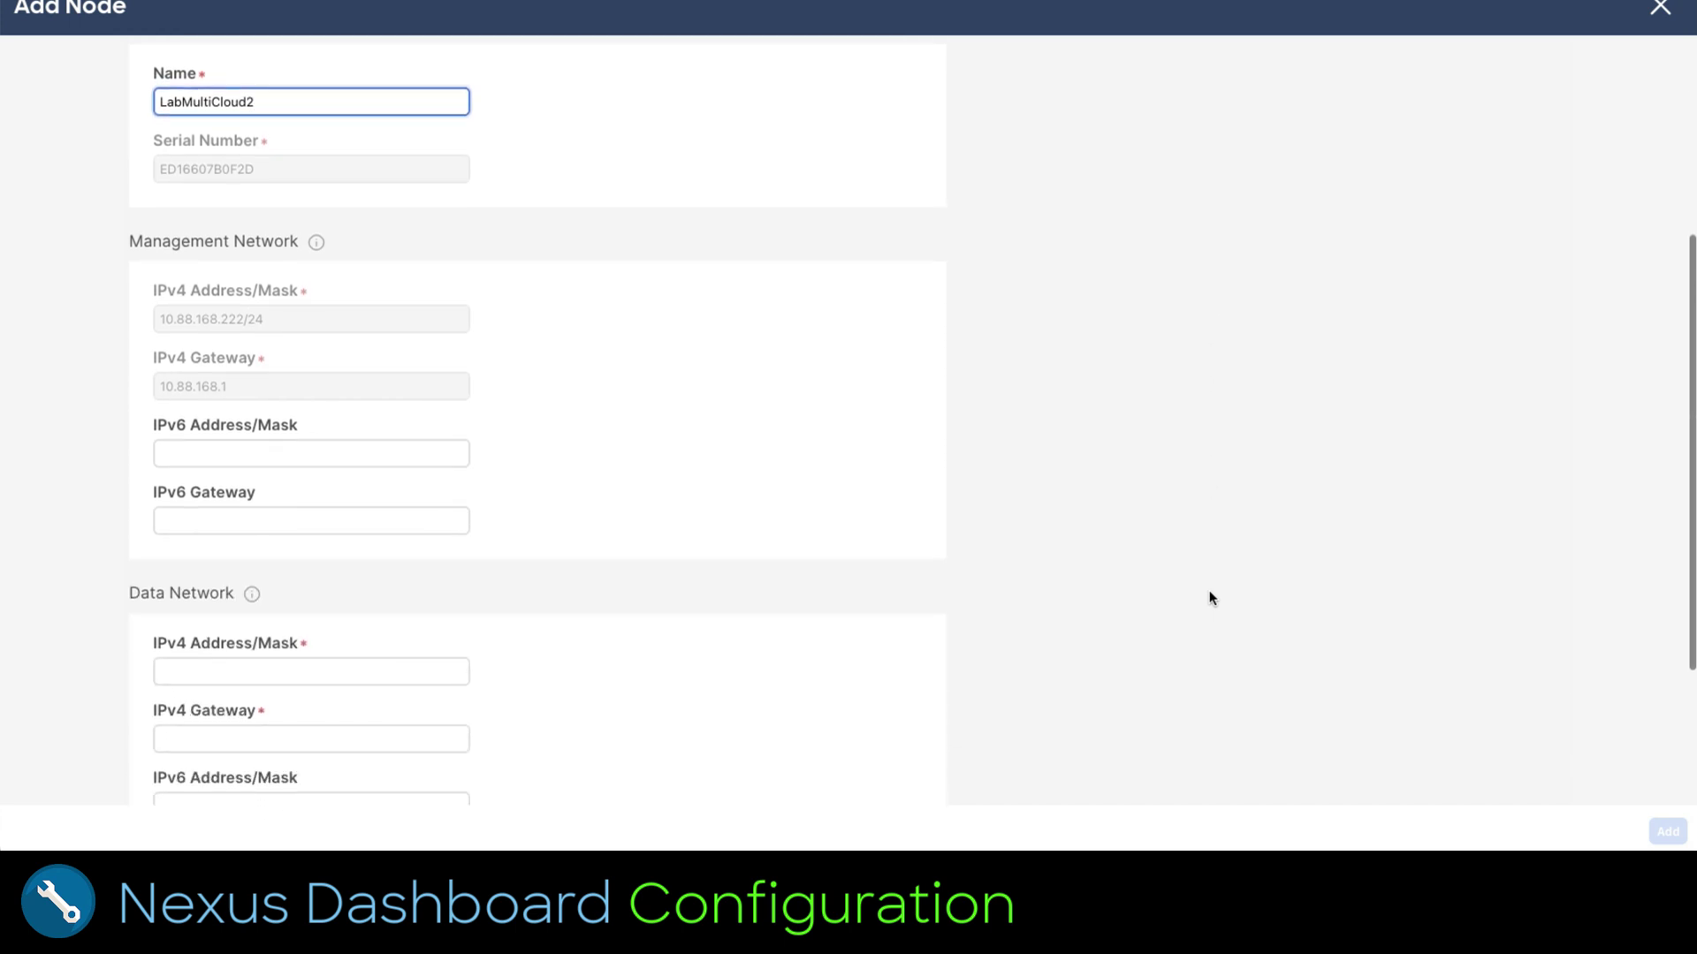
scroll(1209, 592, down, 3)
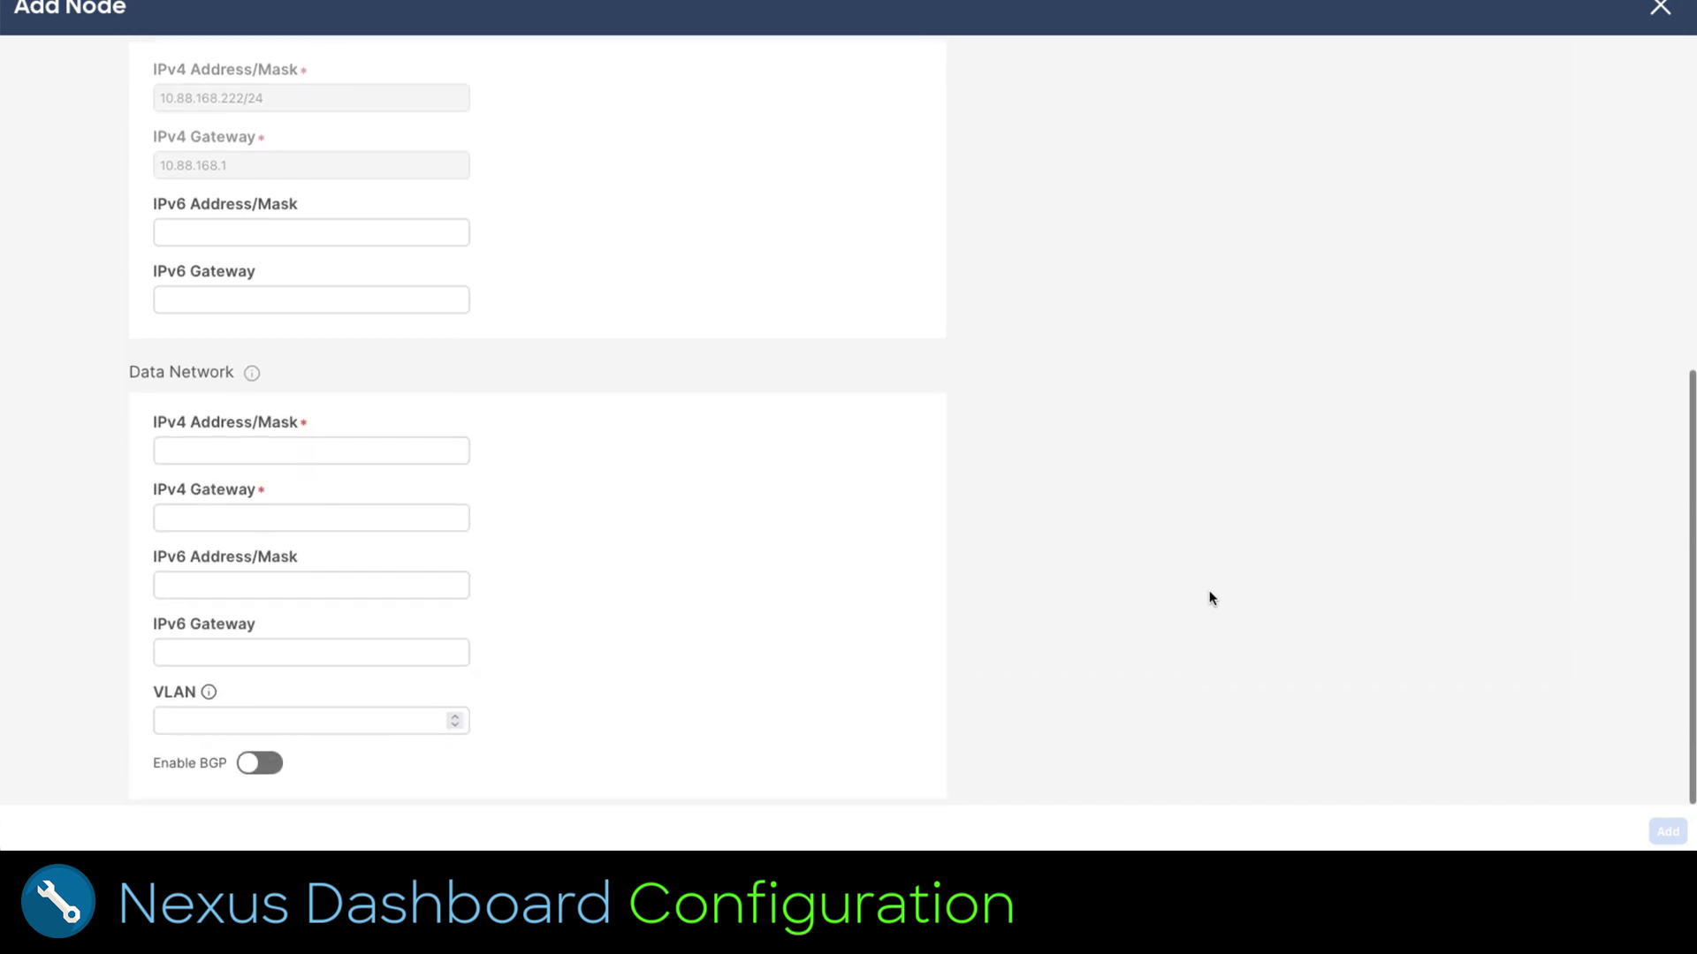
click(336, 451)
text(172.20.1.21)
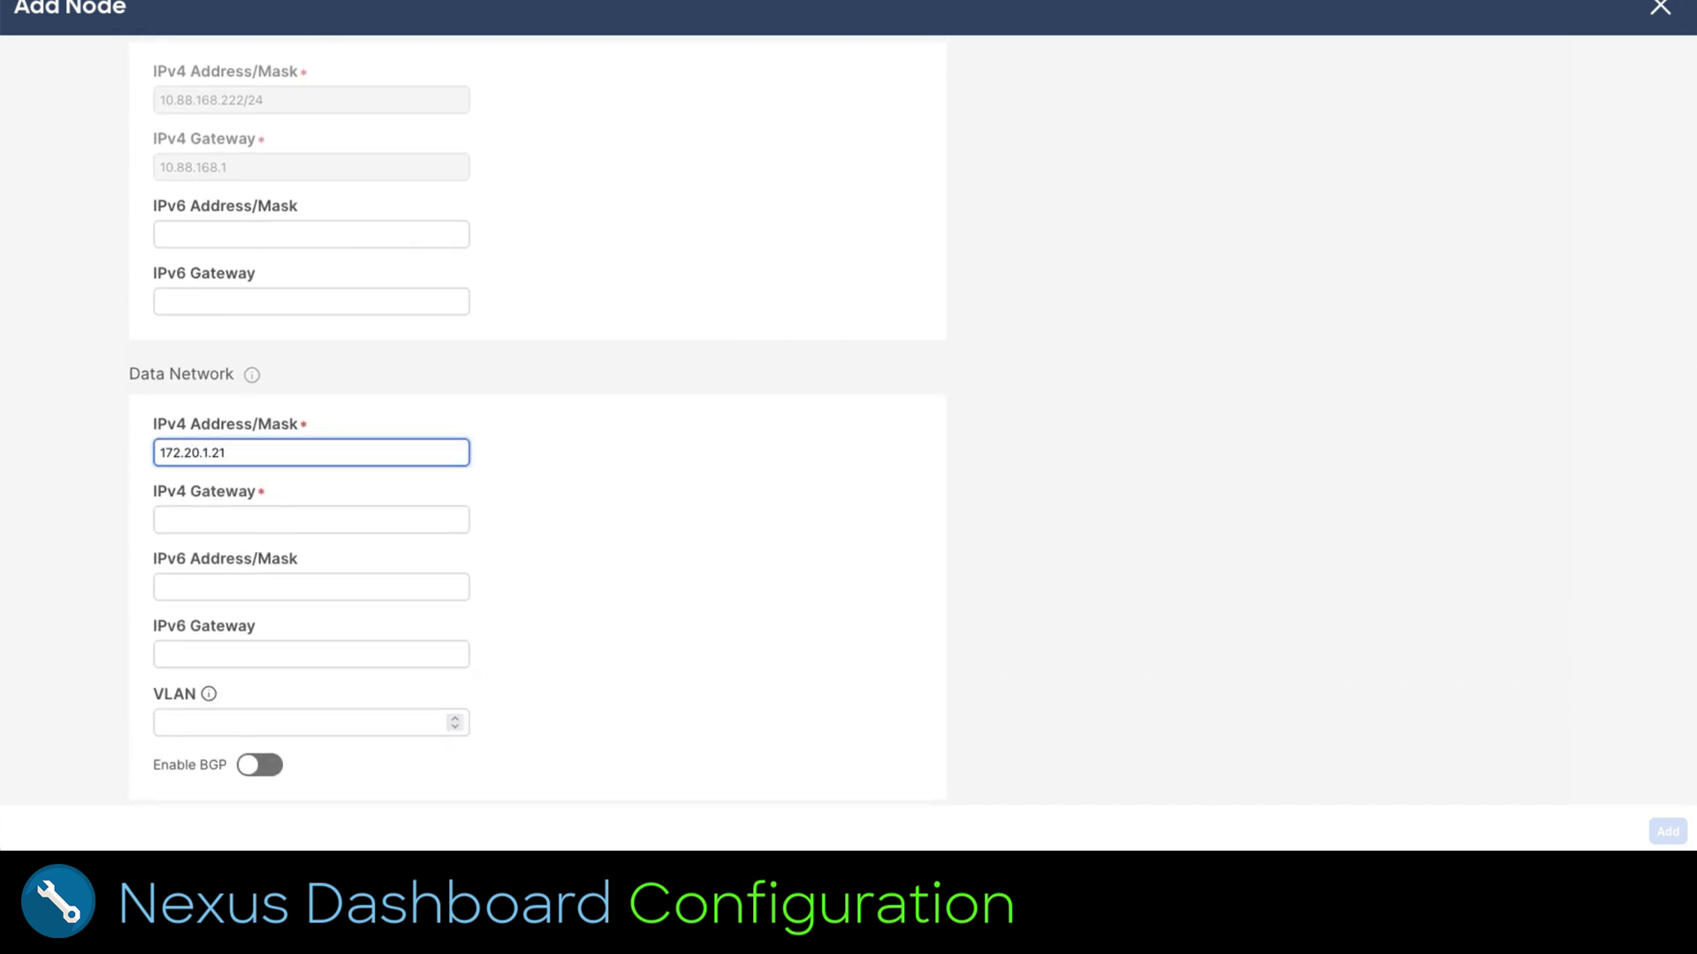
text(/24)
click(311, 520)
text(172.20.1)
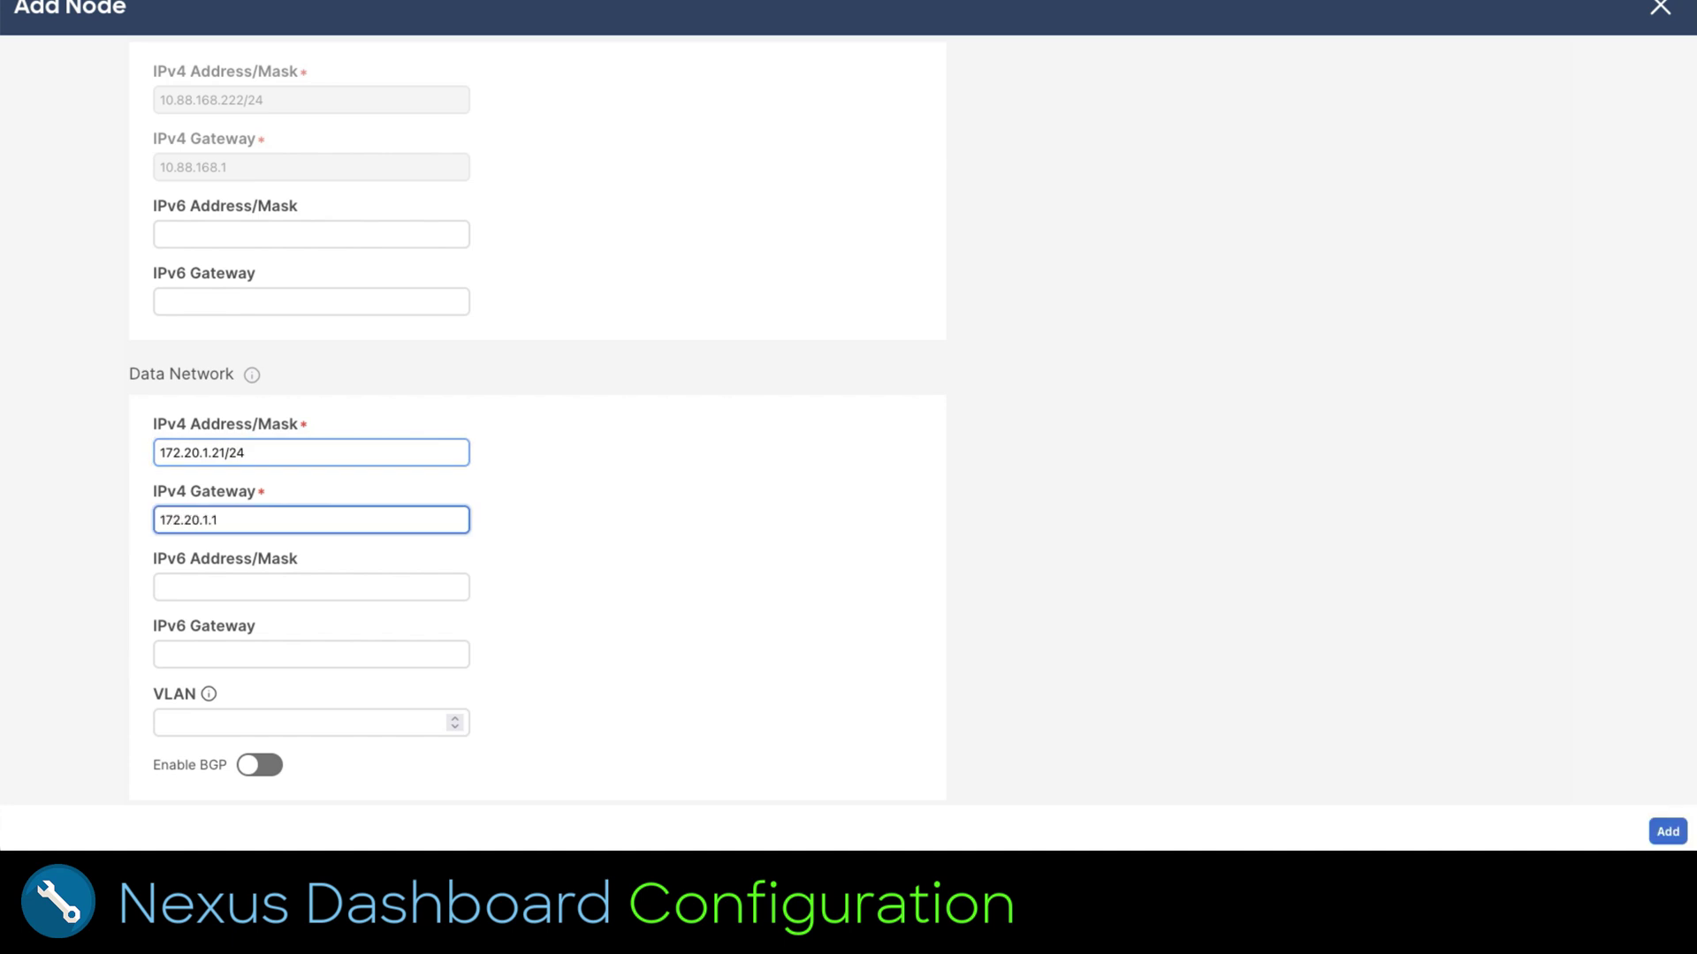
text(.1)
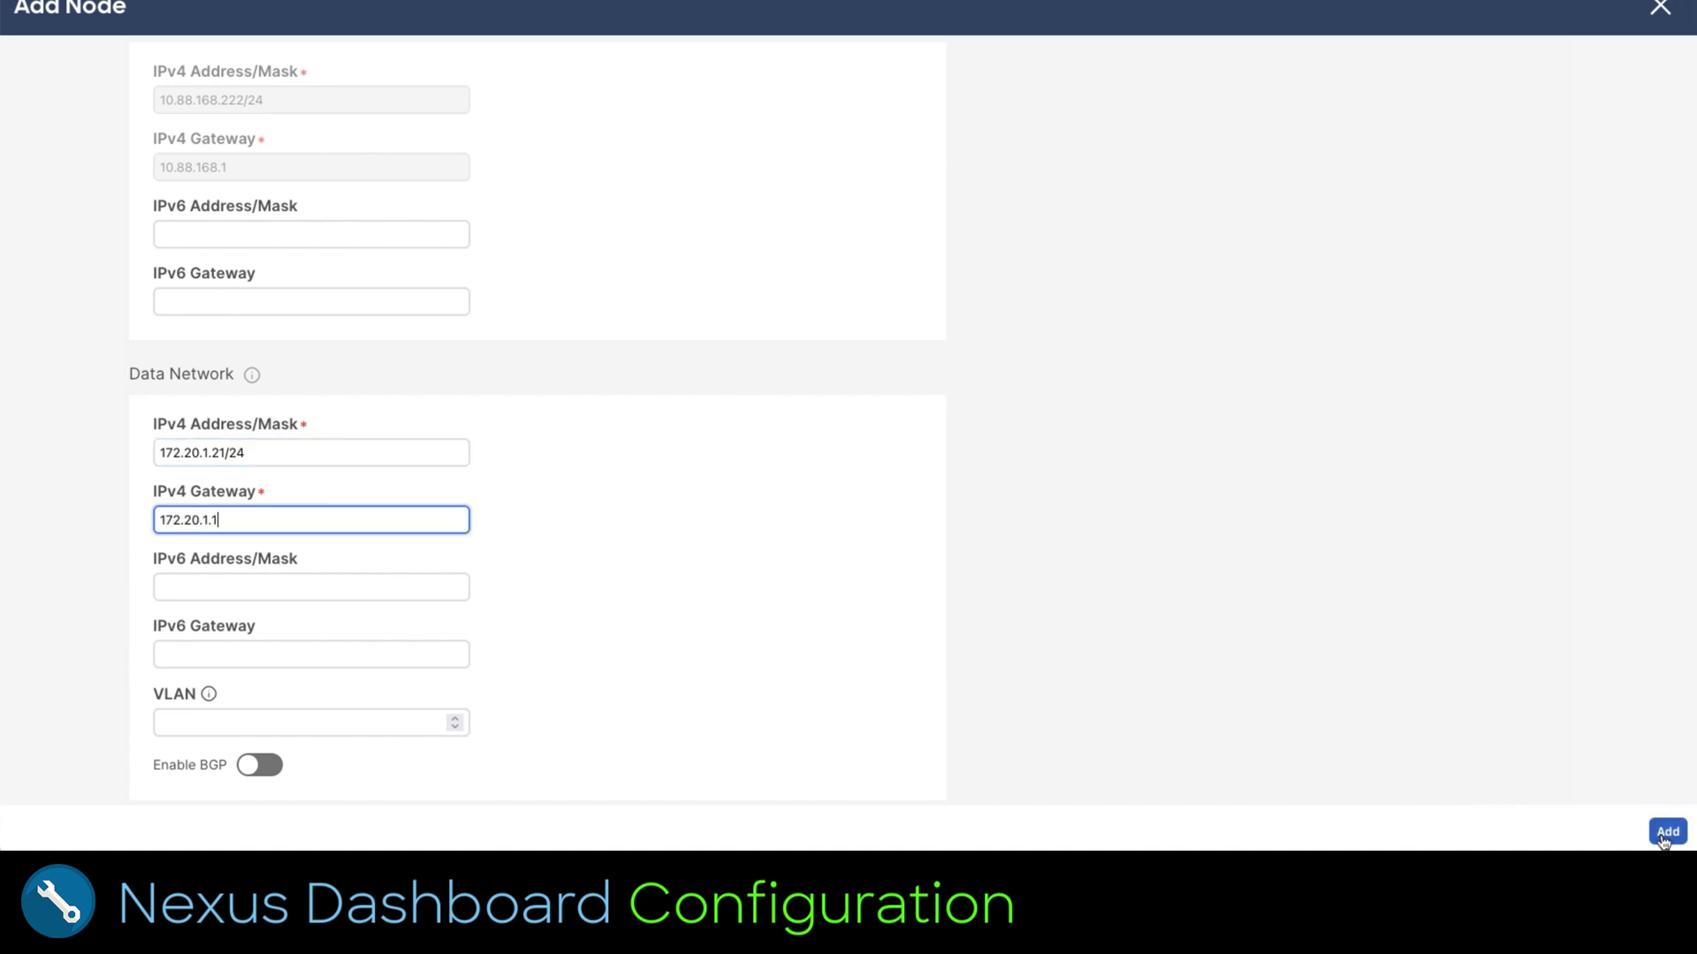
click(1664, 833)
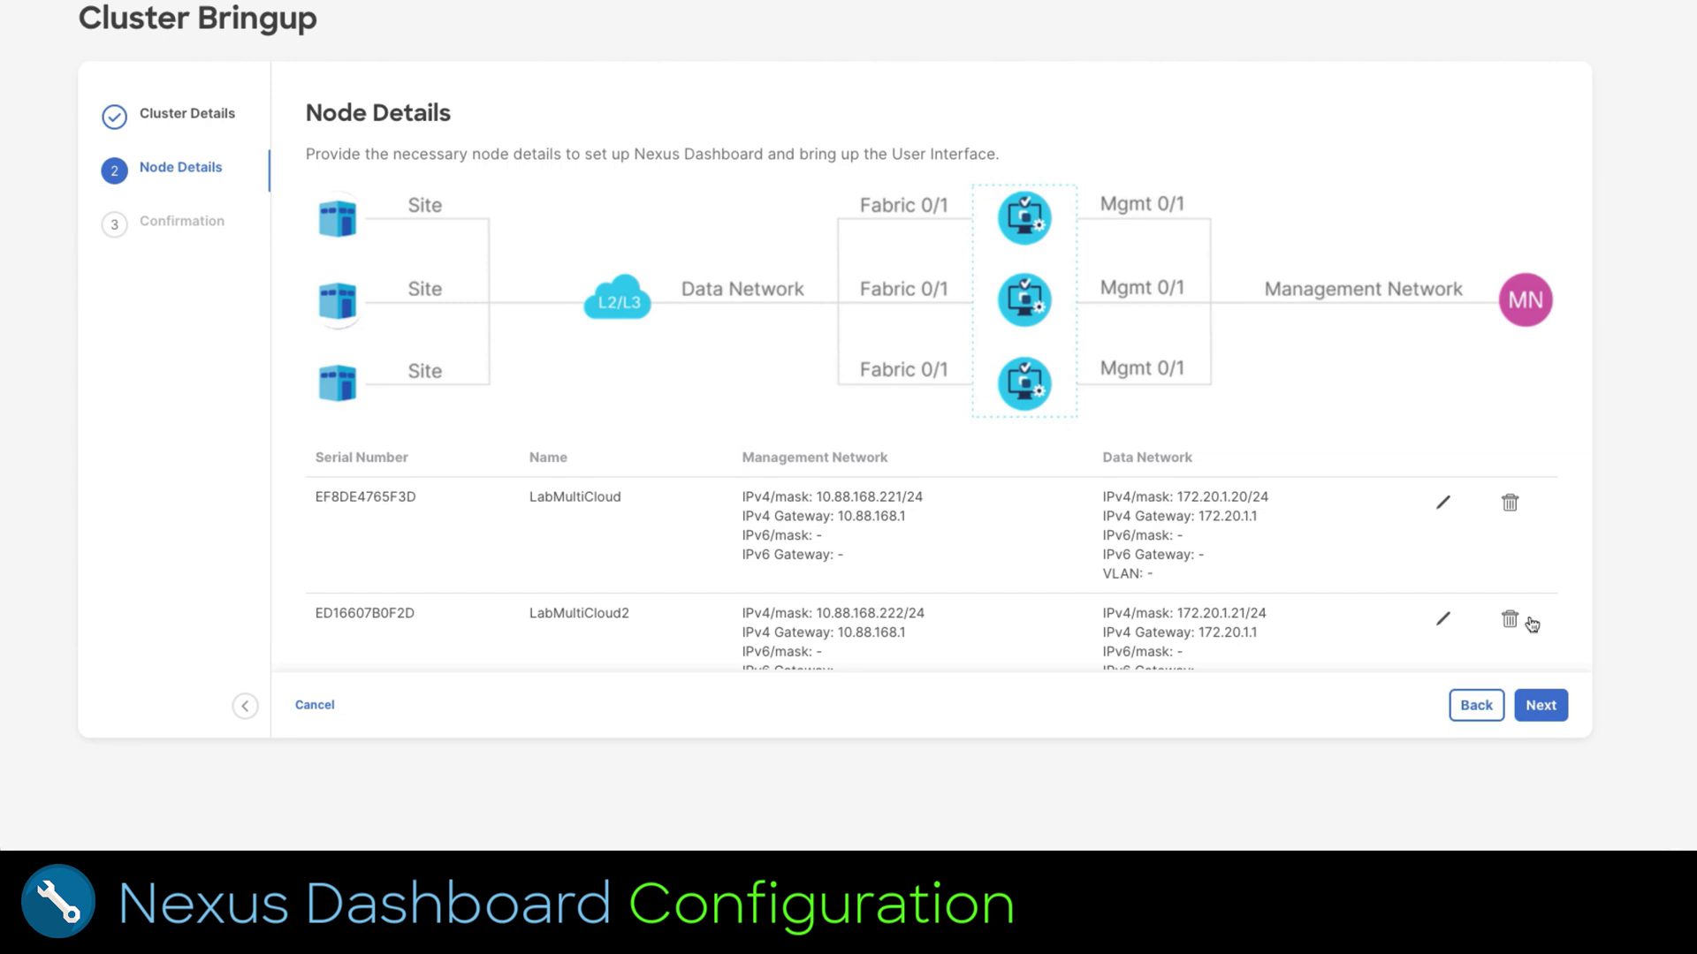
Step: Start a third node with management IP 10.88.168.223 and its password
scroll(585, 589, down, 2)
click(350, 611)
text(10.88)
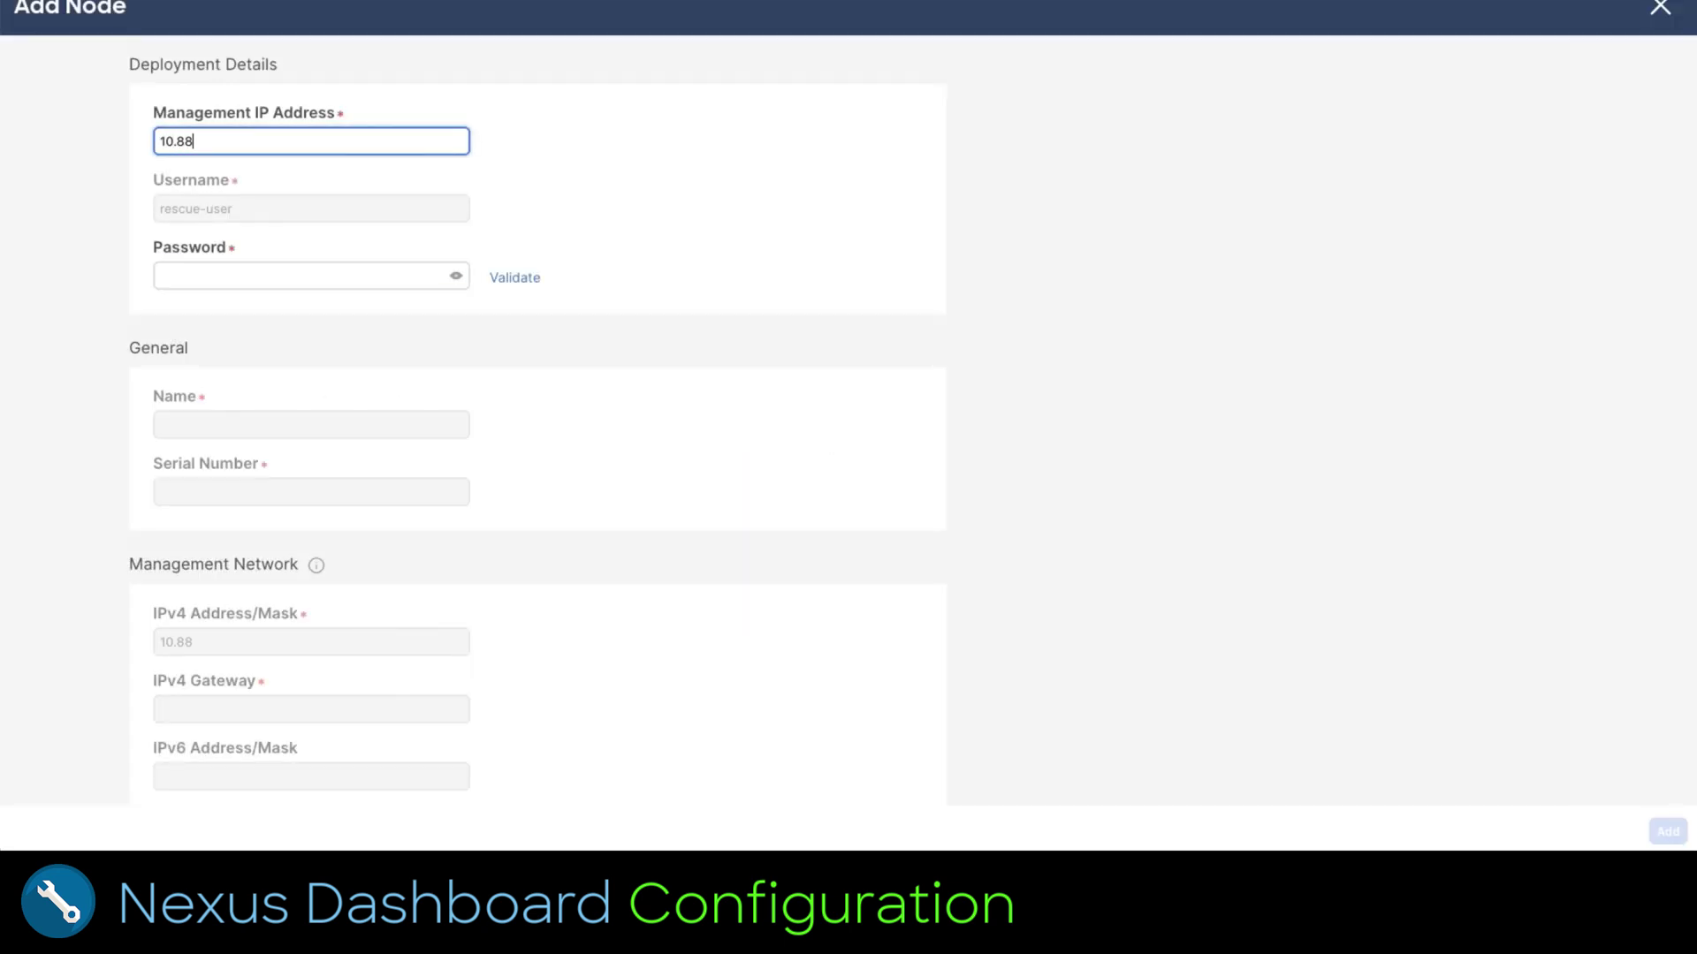
text(.168.223)
key(Tab)
text(********)
Step: Name it LabMultiCloud3 with data network 172.20.1.22/24, gateway 172.20.1.1, add it, and continue bringup
click(371, 424)
text(LabMu)
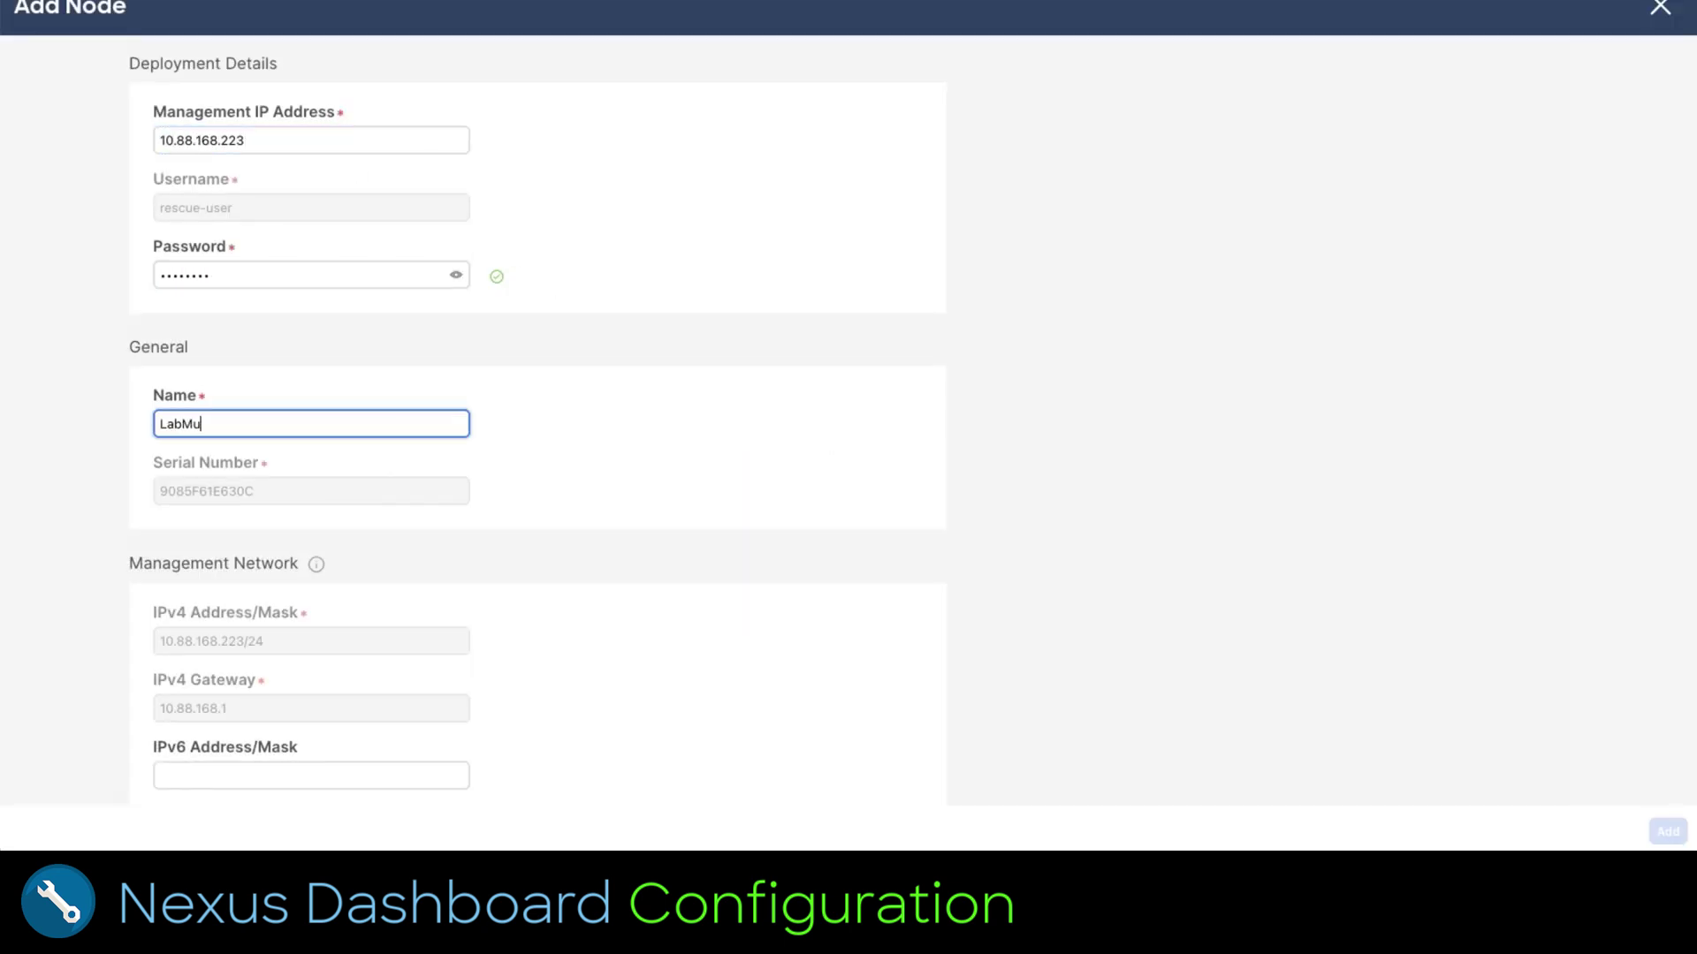
text(ltiCloud3)
scroll(674, 492, down, 5)
click(310, 452)
text(172.20.)
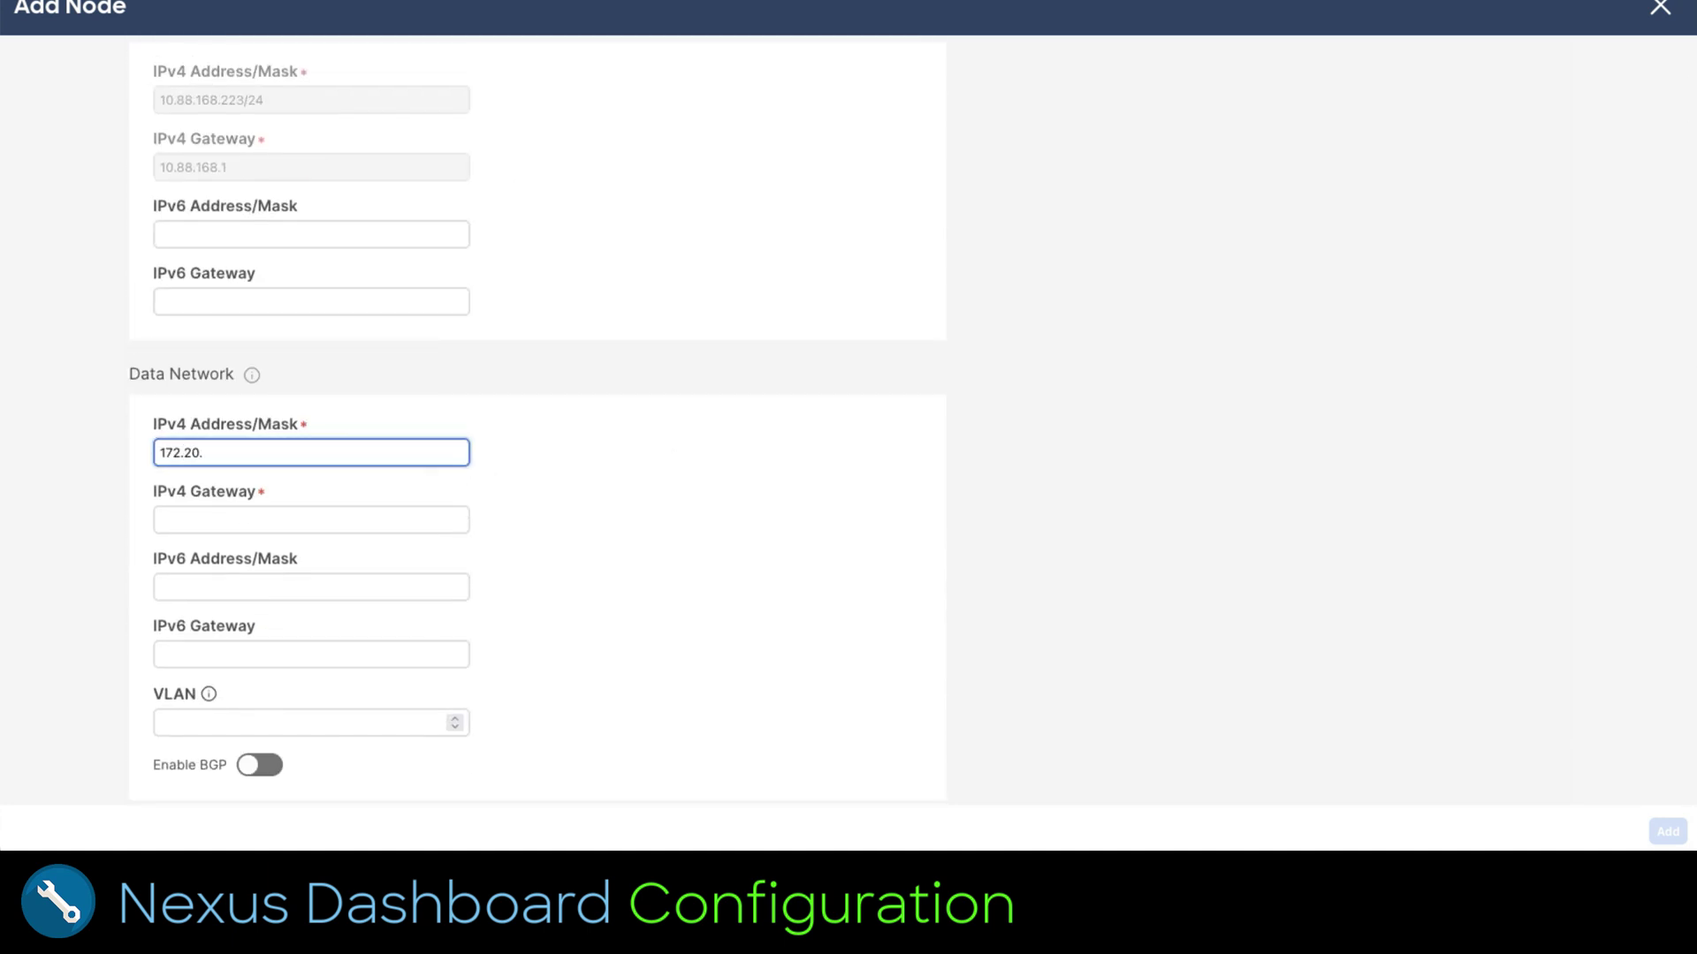
text(1.22/24)
click(309, 520)
text(172)
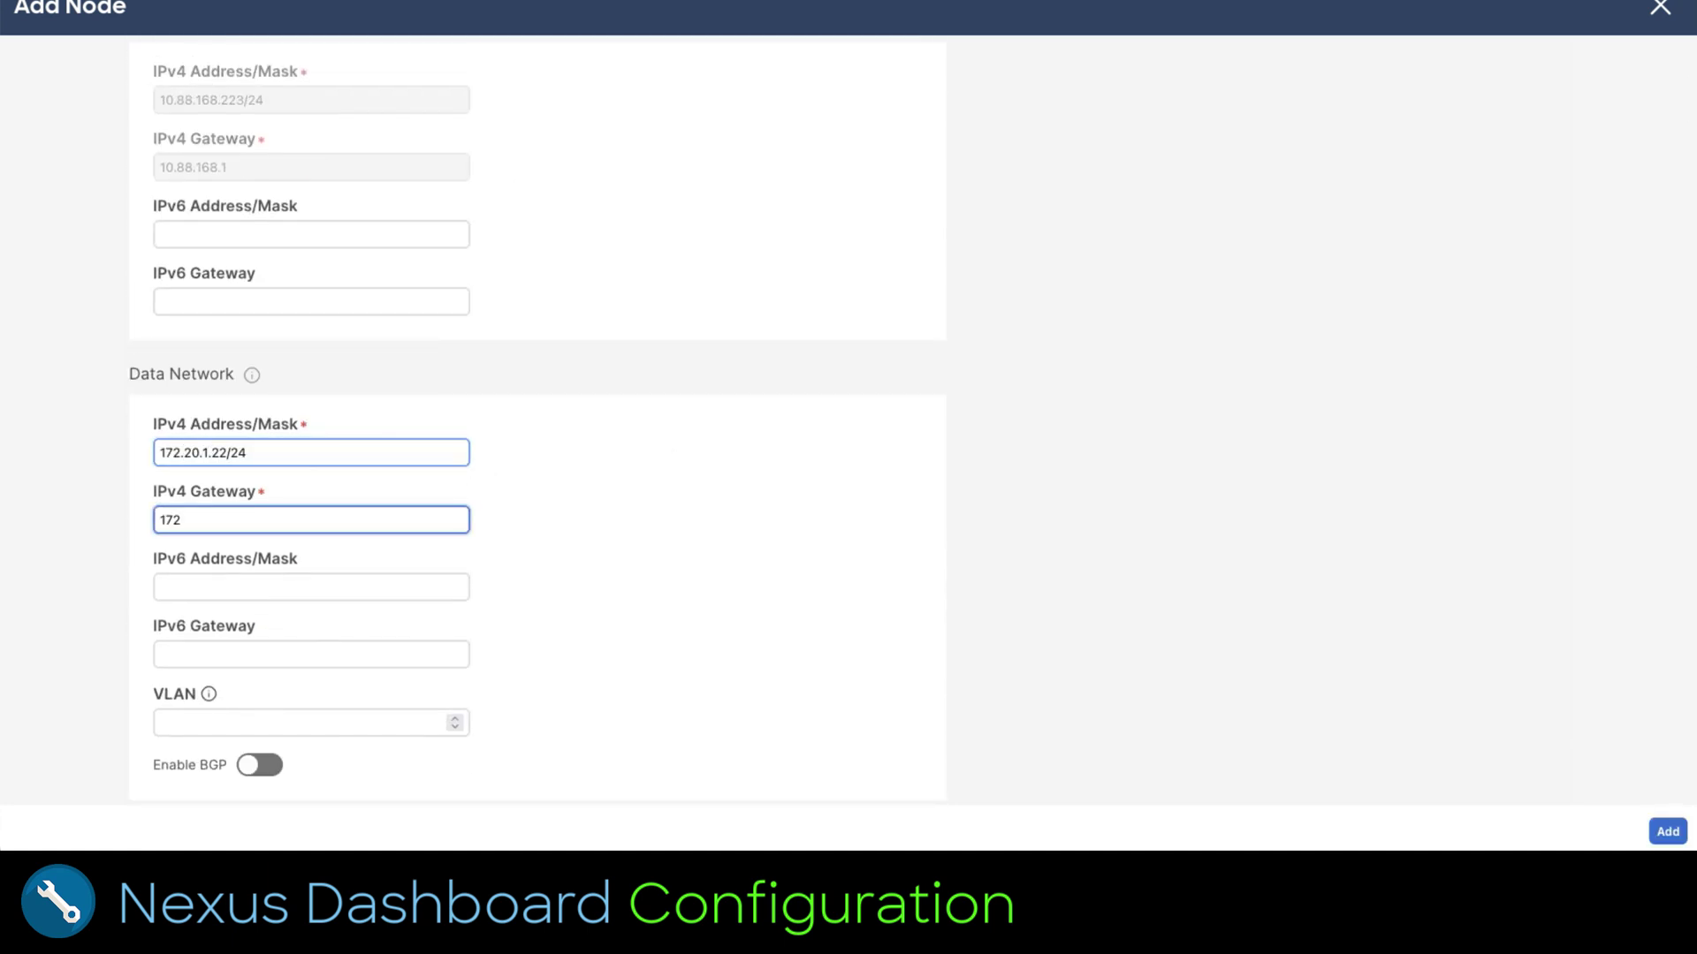
text(.20.1.1)
click(1667, 831)
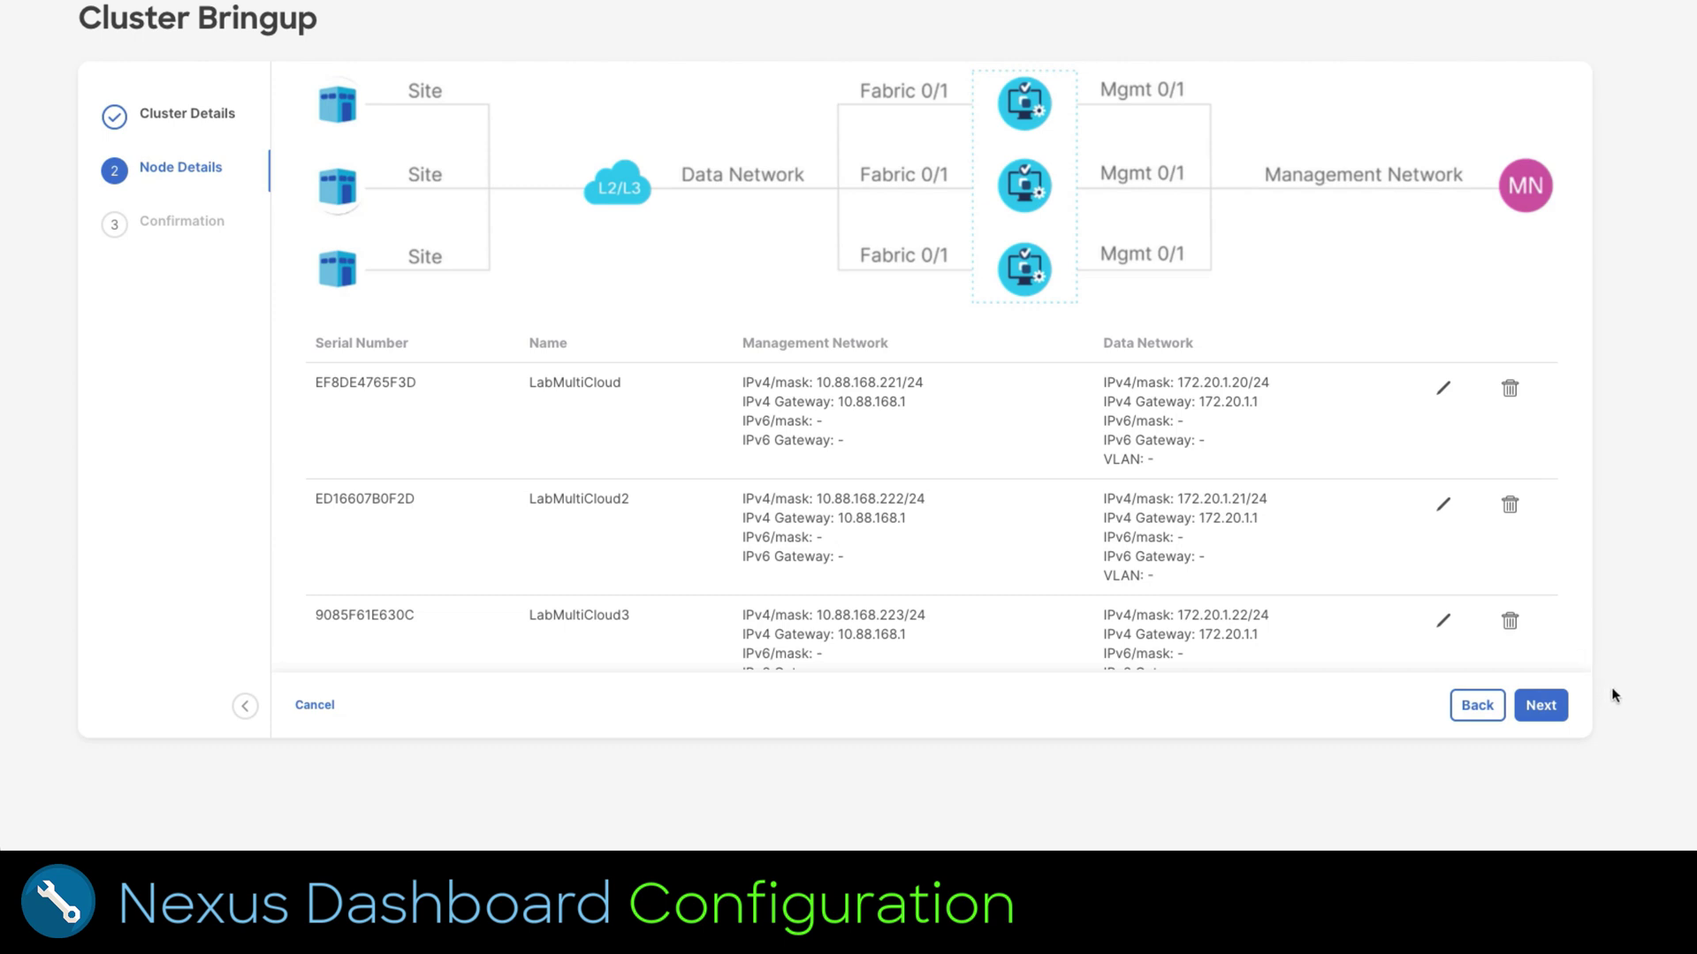
click(1542, 706)
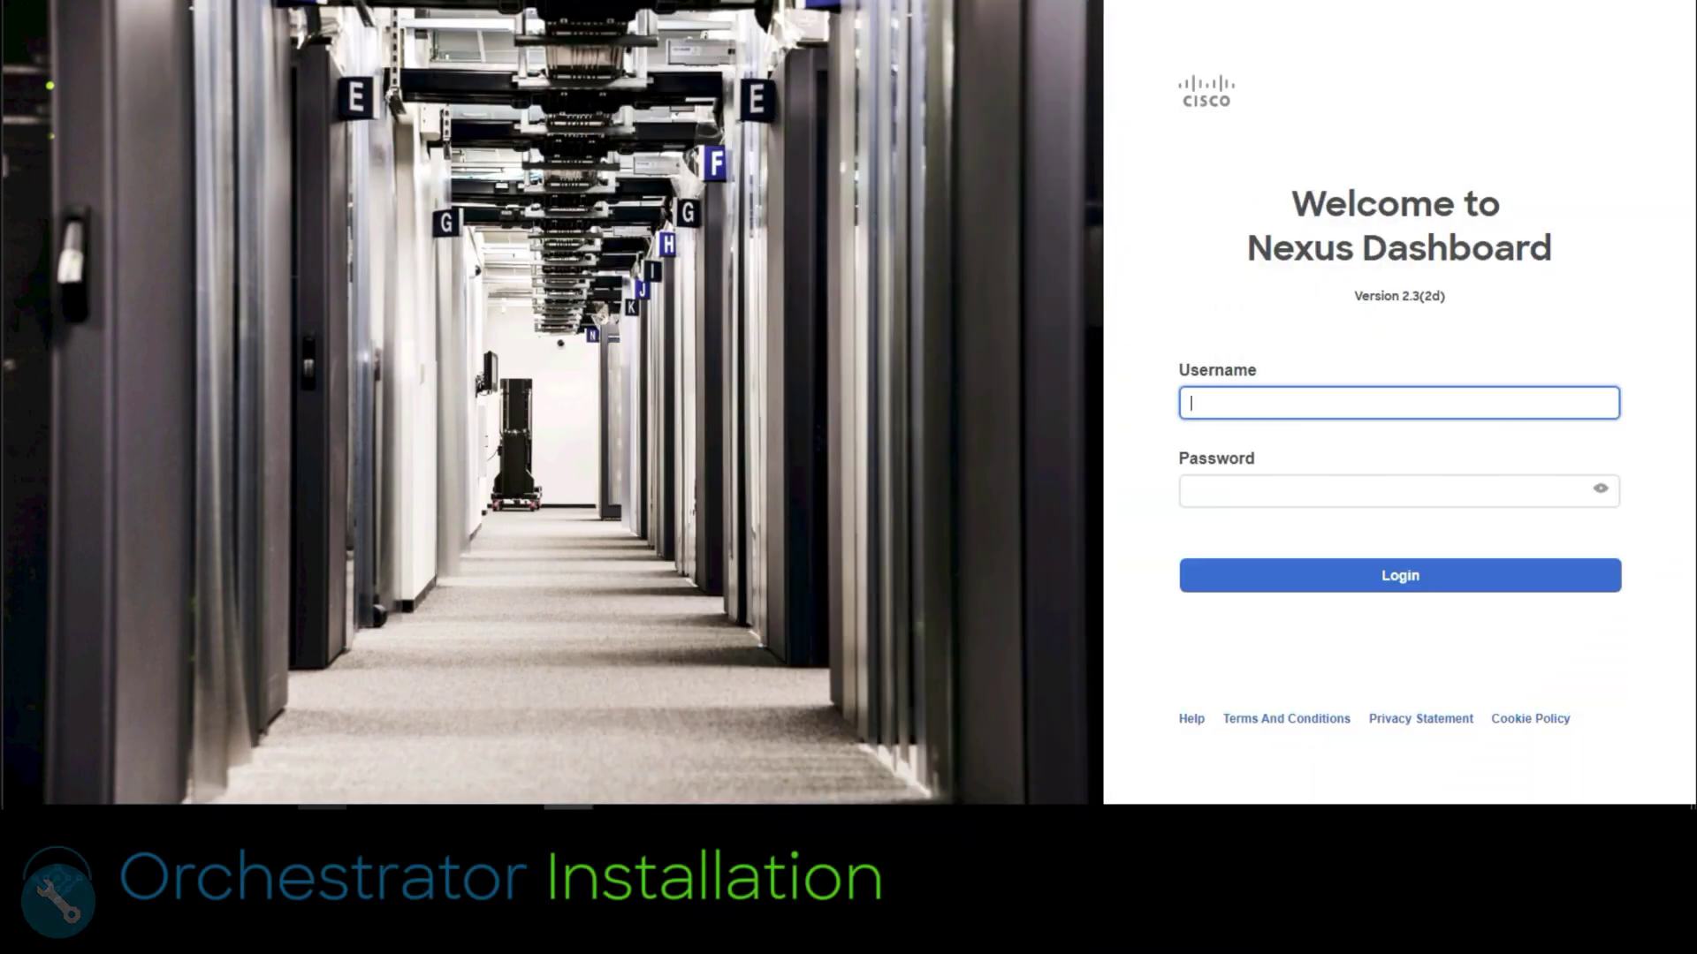
Step: Sign in with the admin account and dismiss the What's New overview with Get Started
text(admin)
key(Tab)
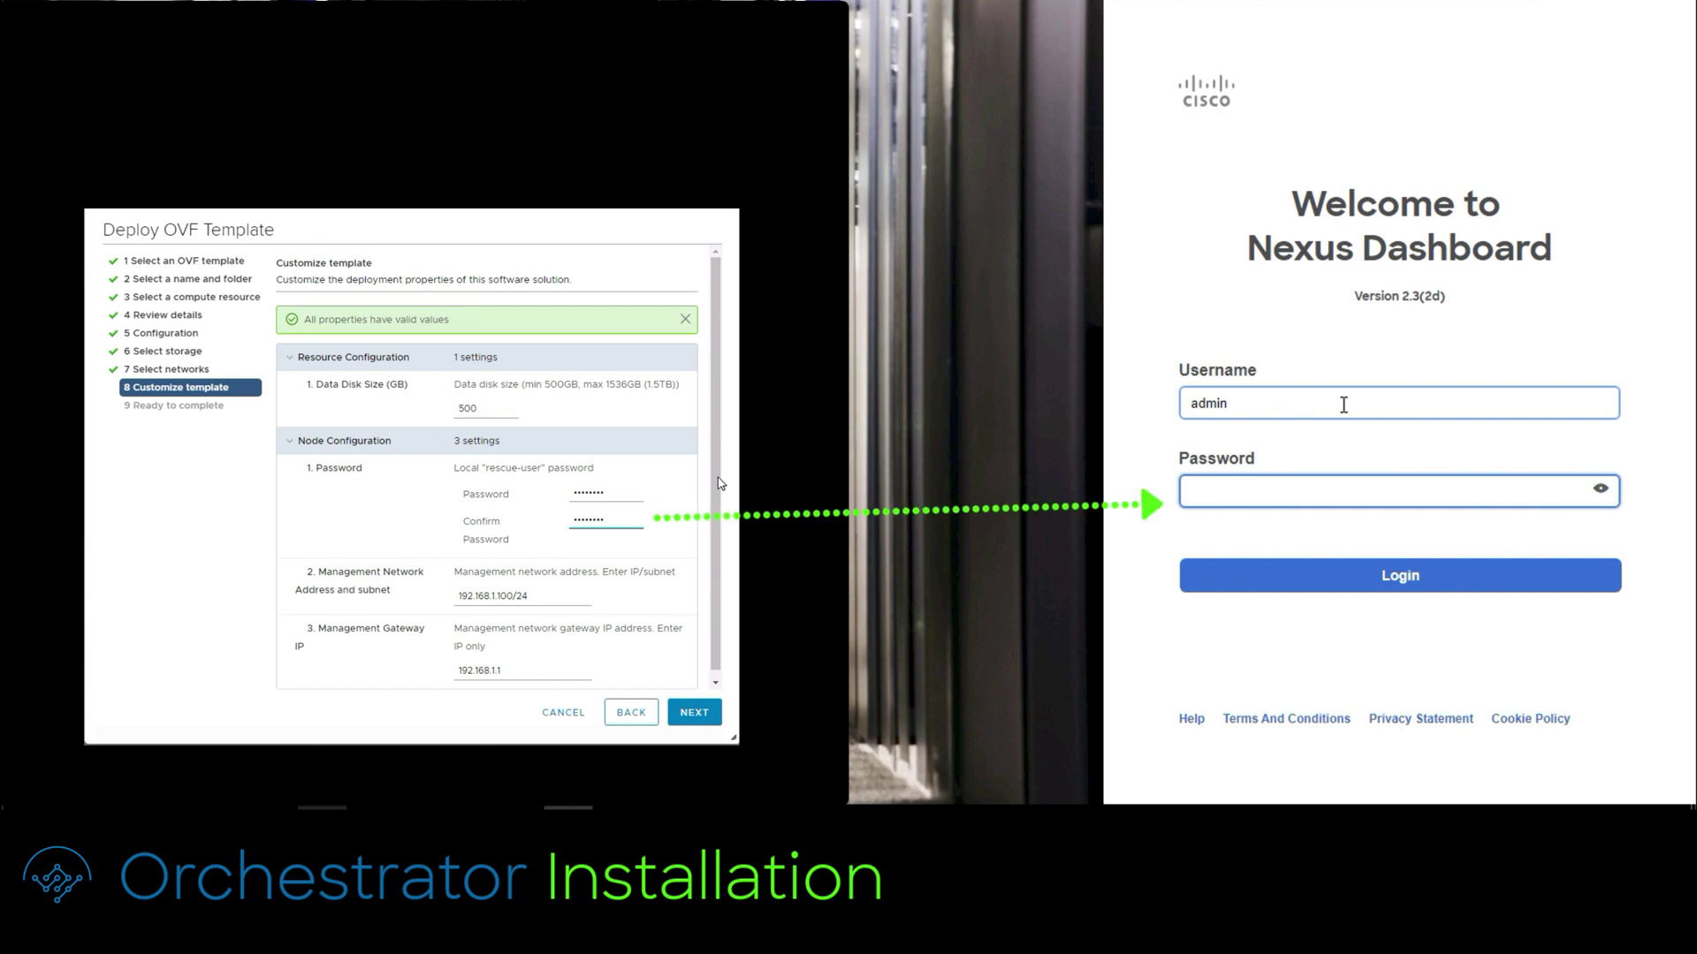
text(********)
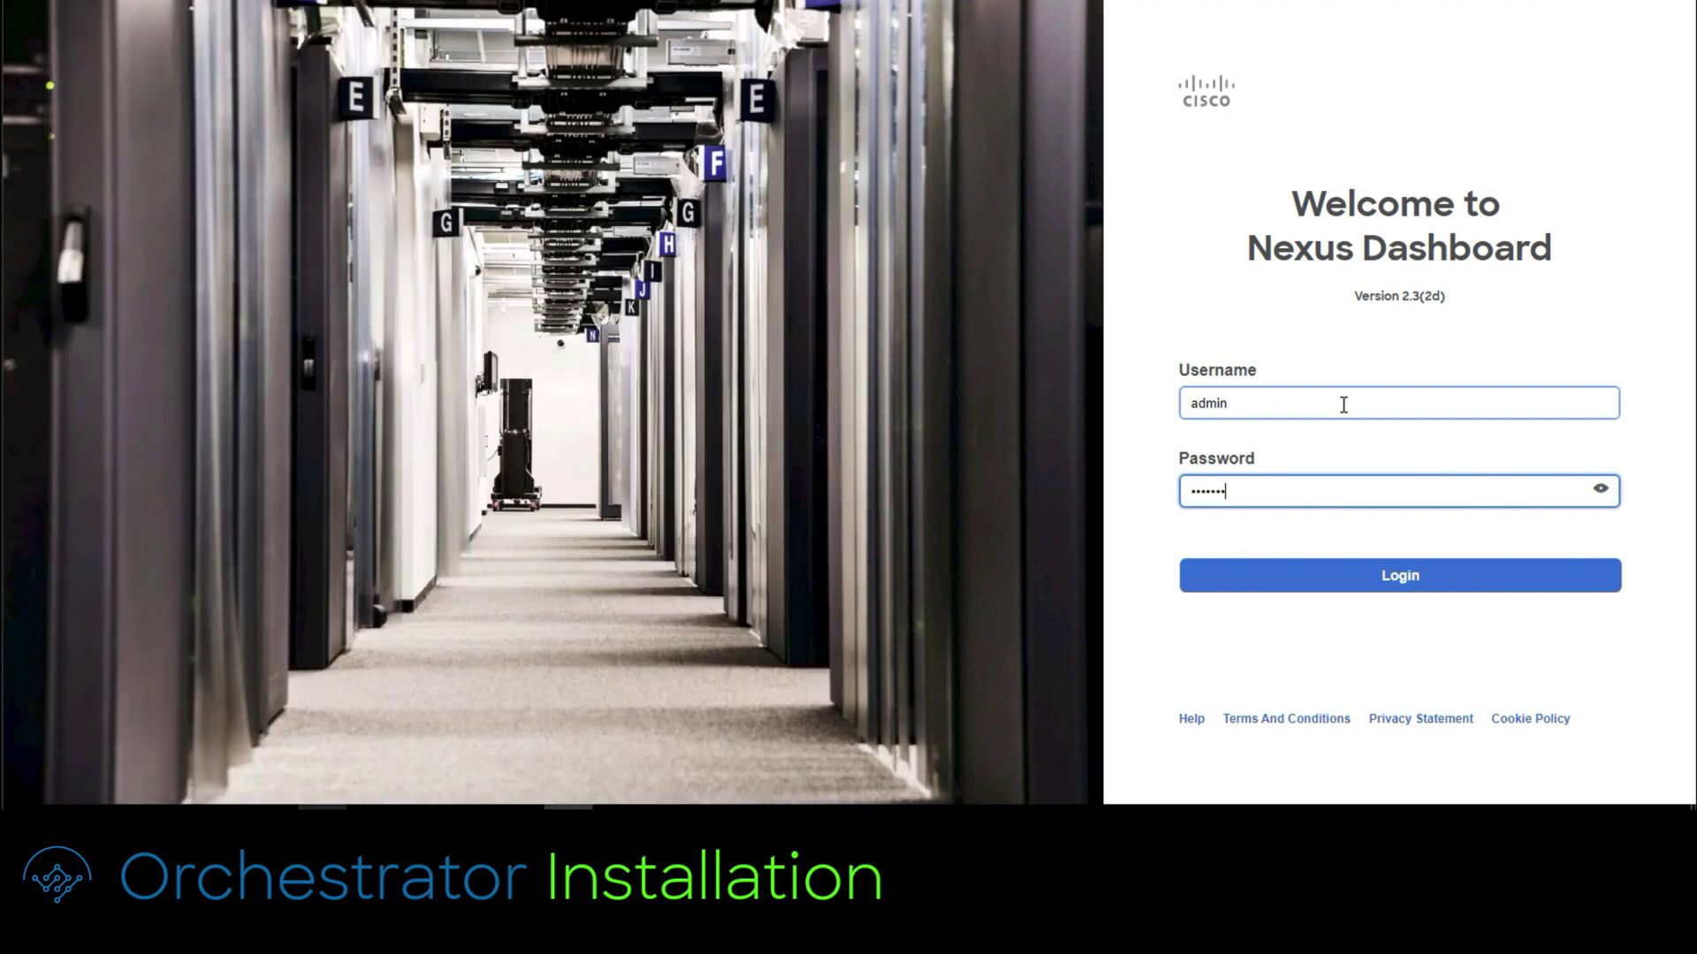
key(Return)
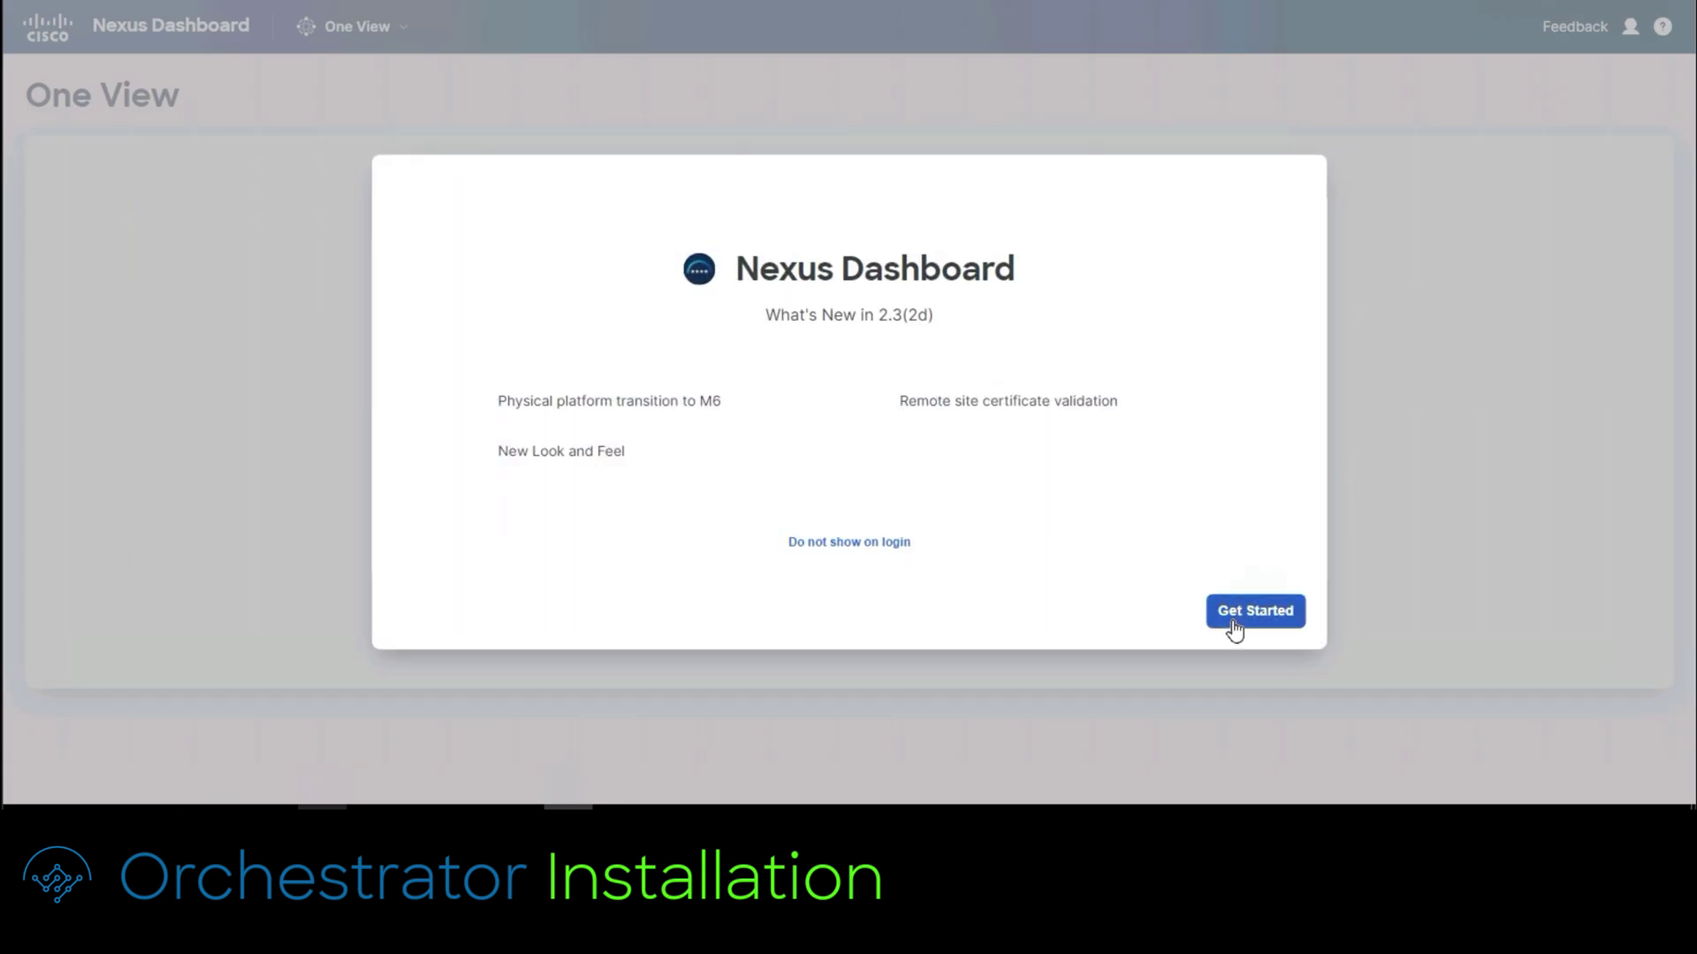
click(1234, 626)
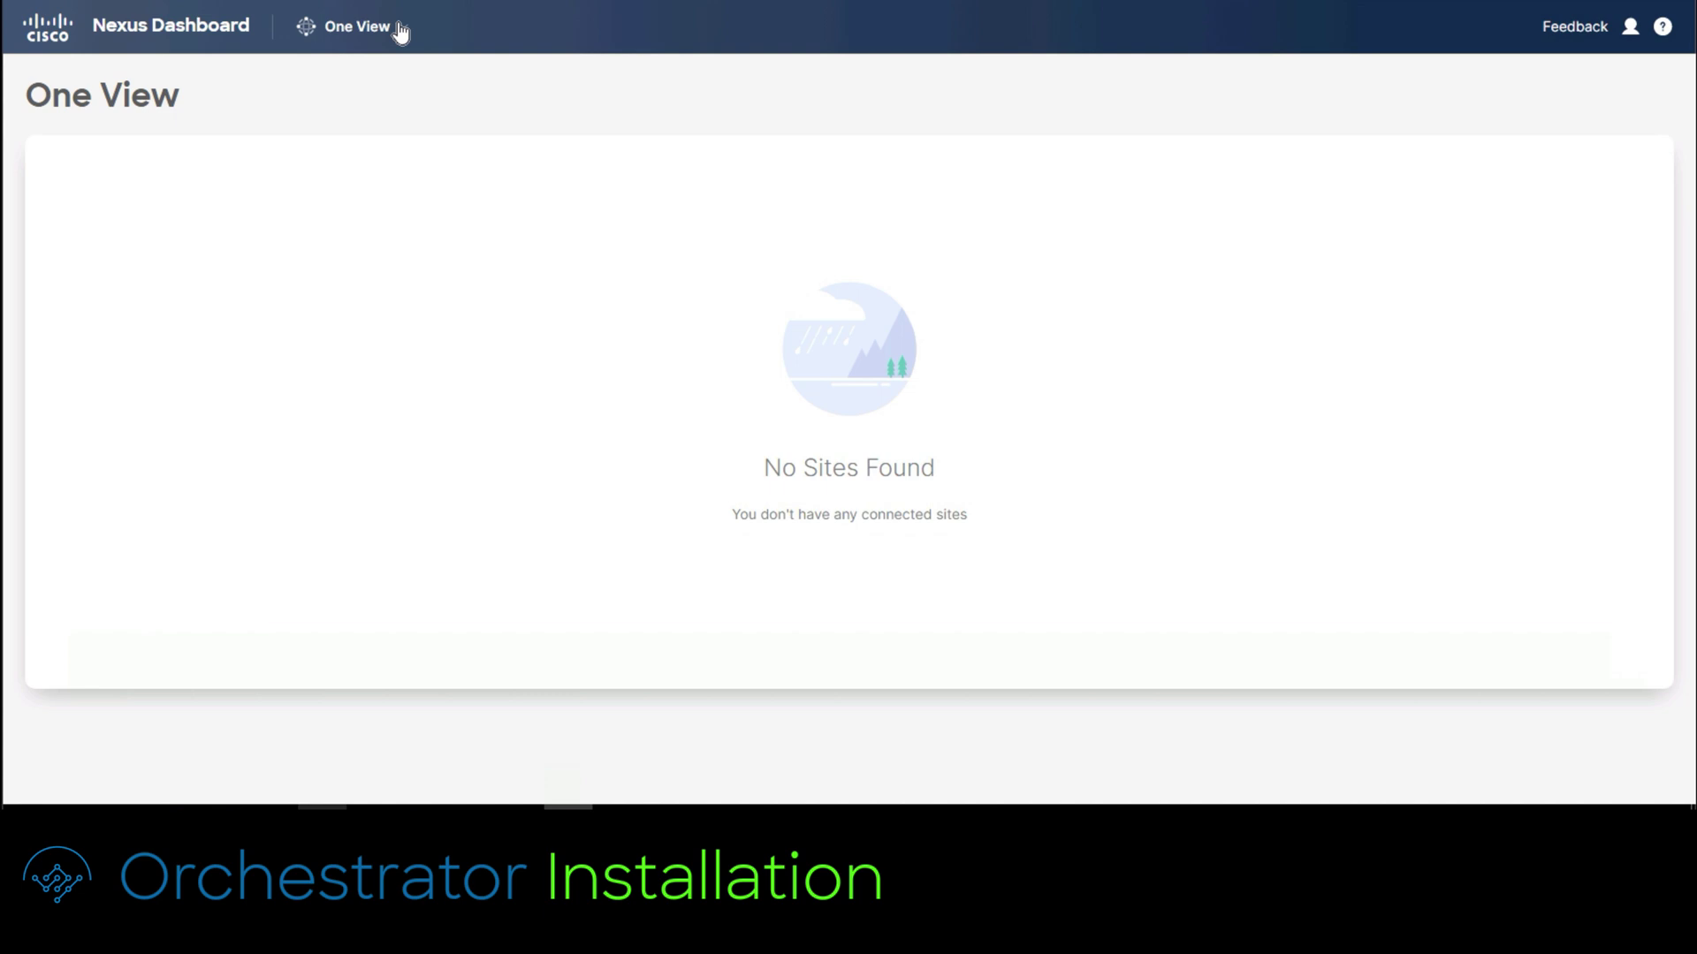
Step: Switch to the Admin Console and install Nexus Dashboard Orchestrator from the Services App Store
click(399, 29)
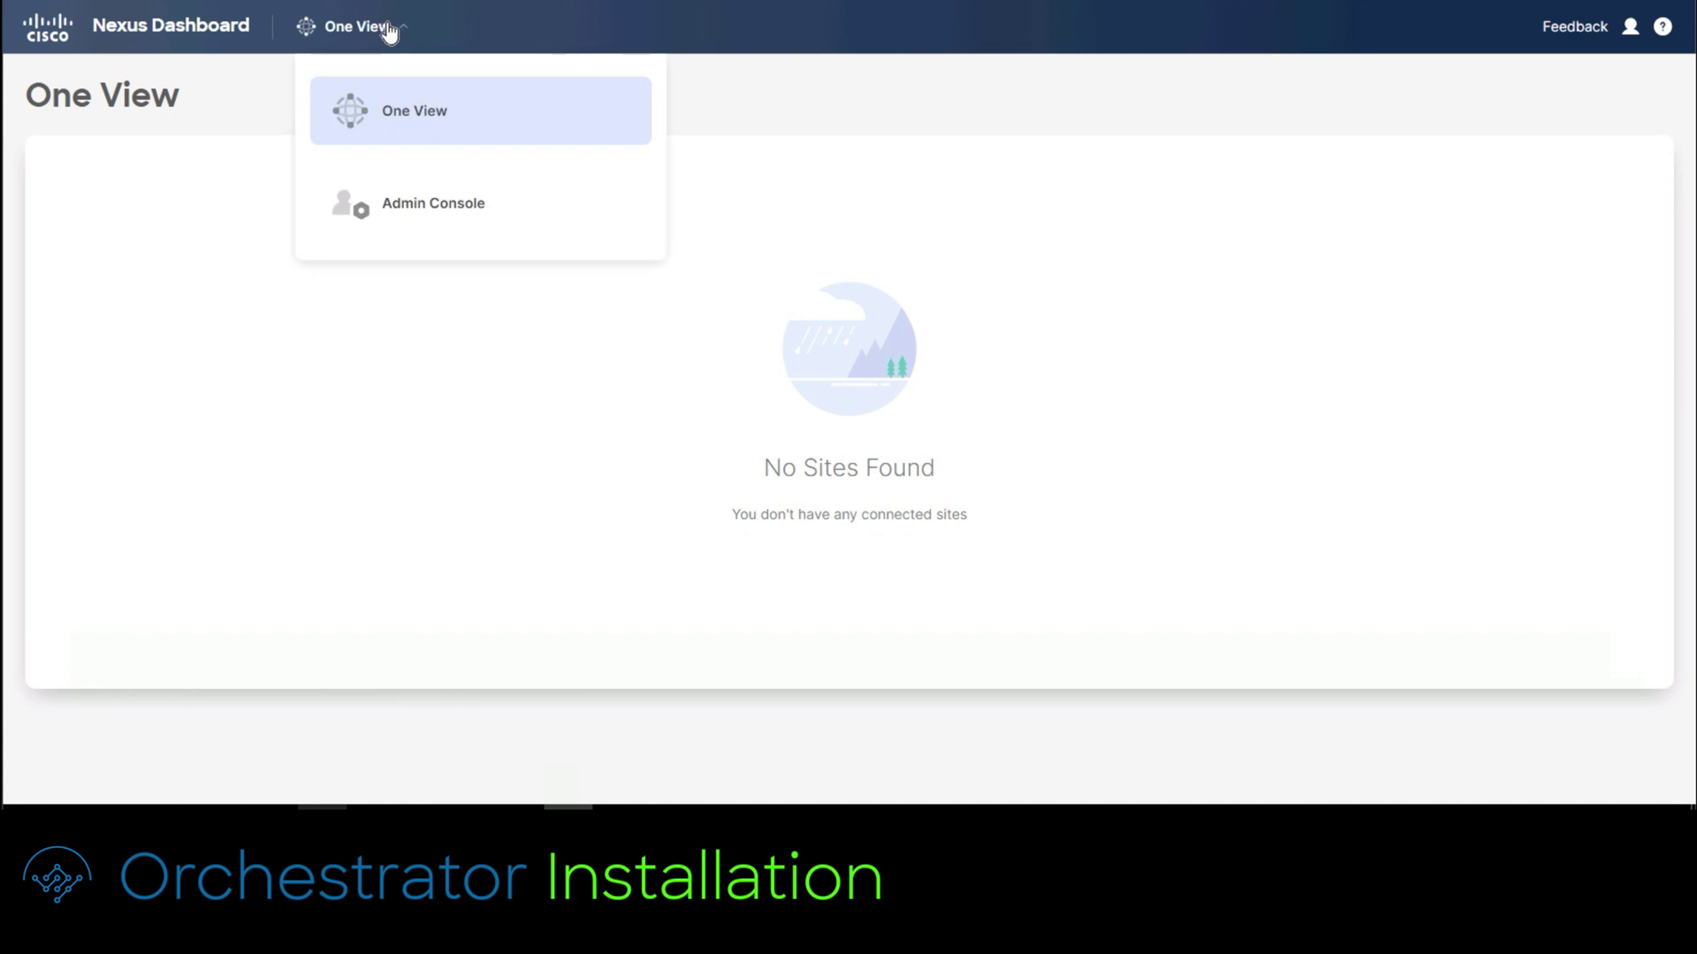
click(456, 210)
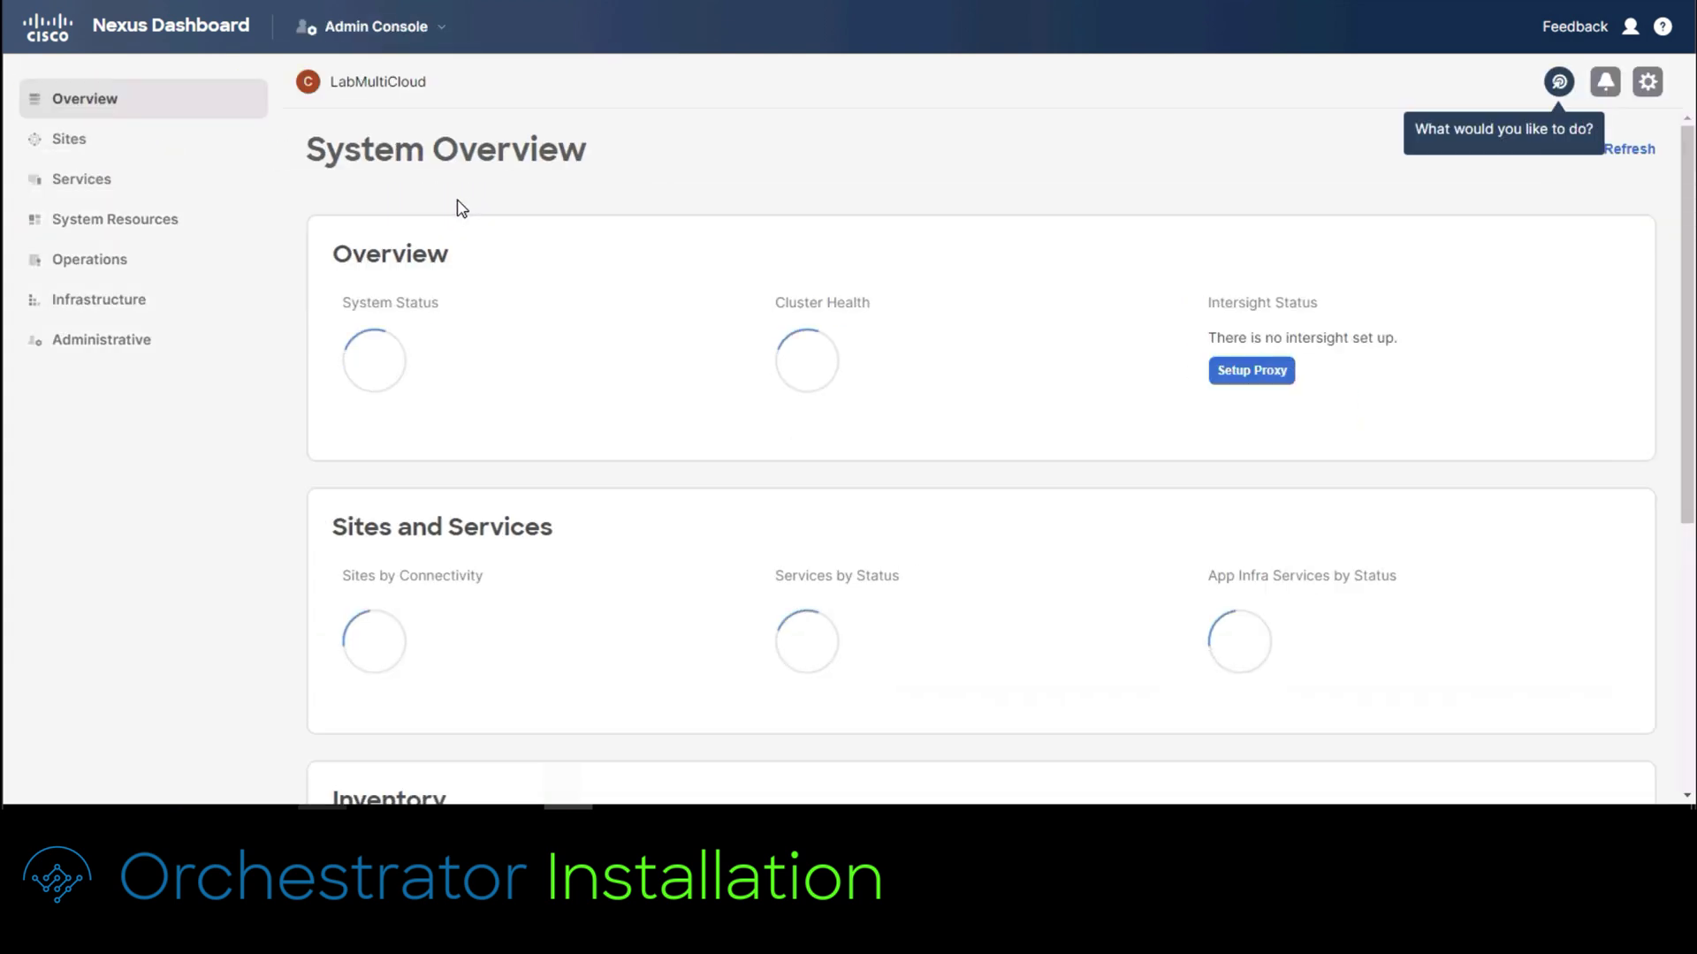
click(99, 186)
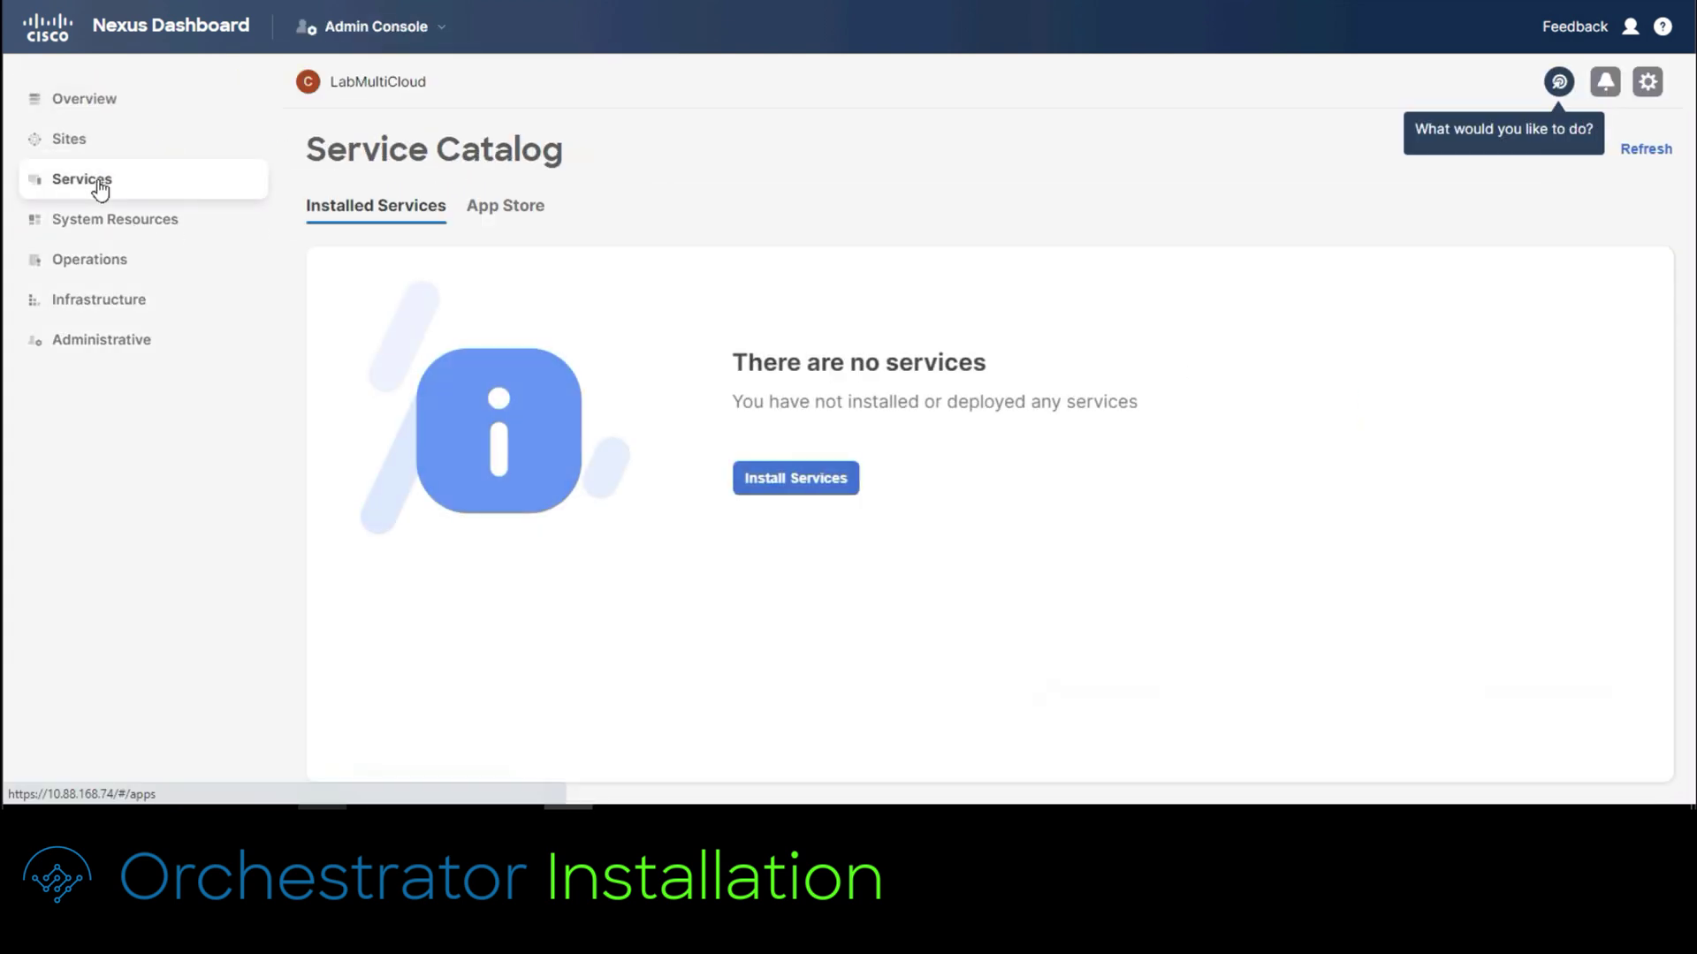
click(485, 216)
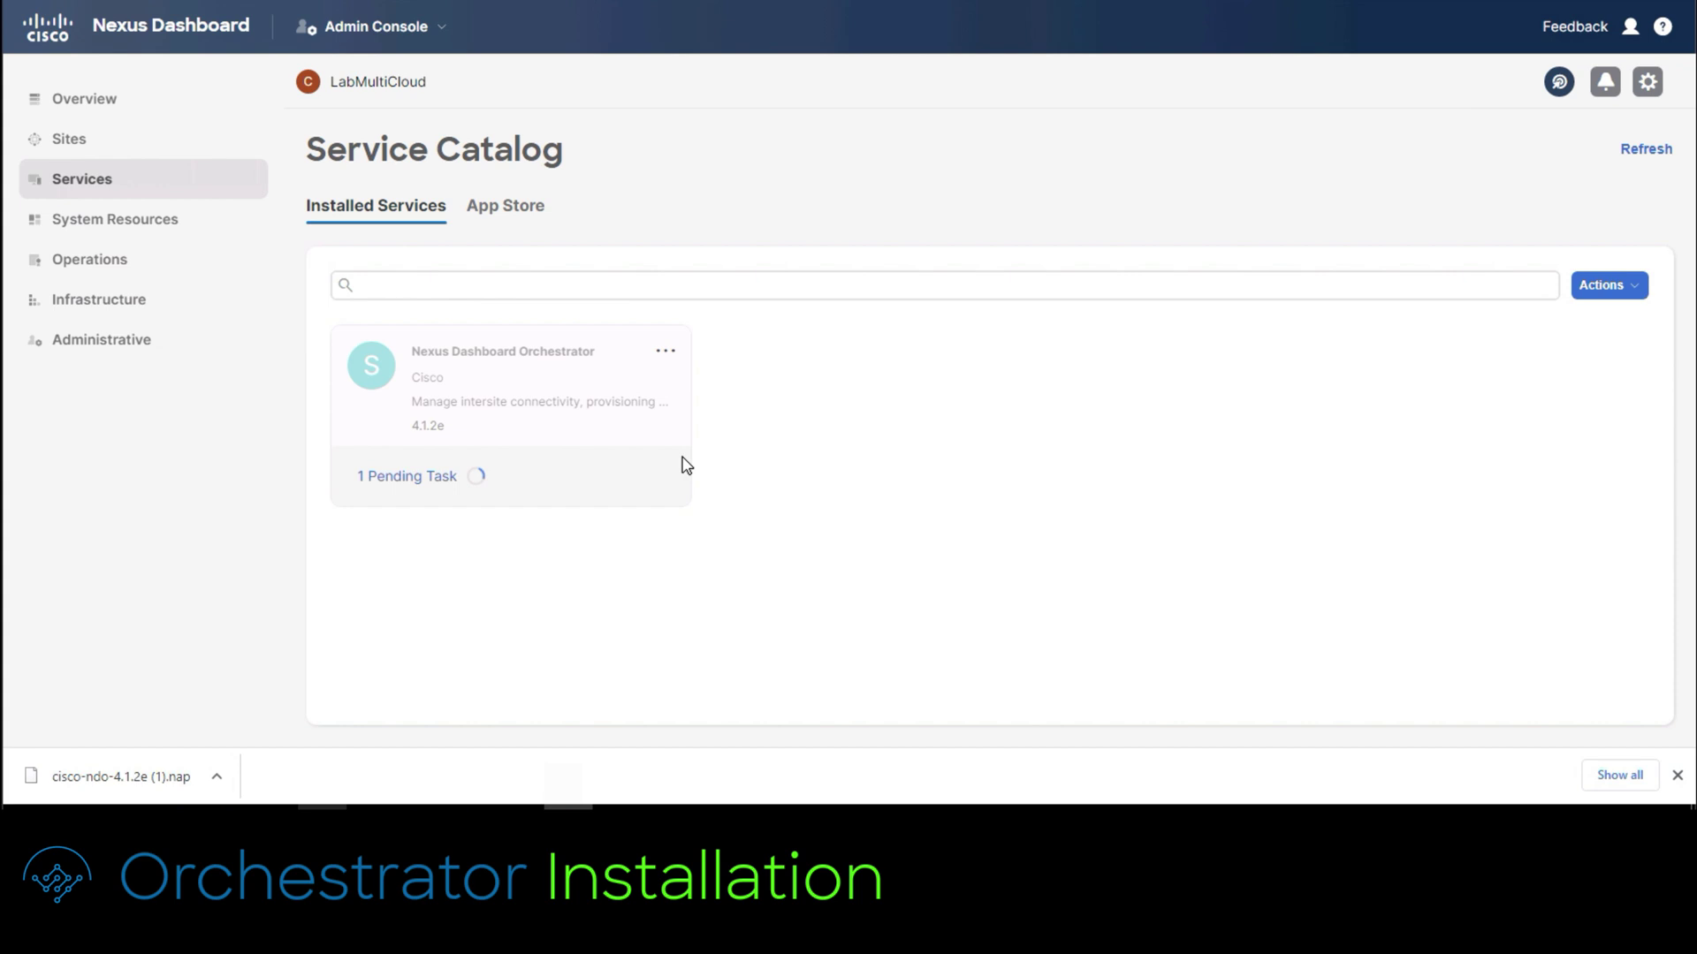
Step: Check the pending install task, then enable Nexus Dashboard Orchestrator 4.1.2e
click(425, 491)
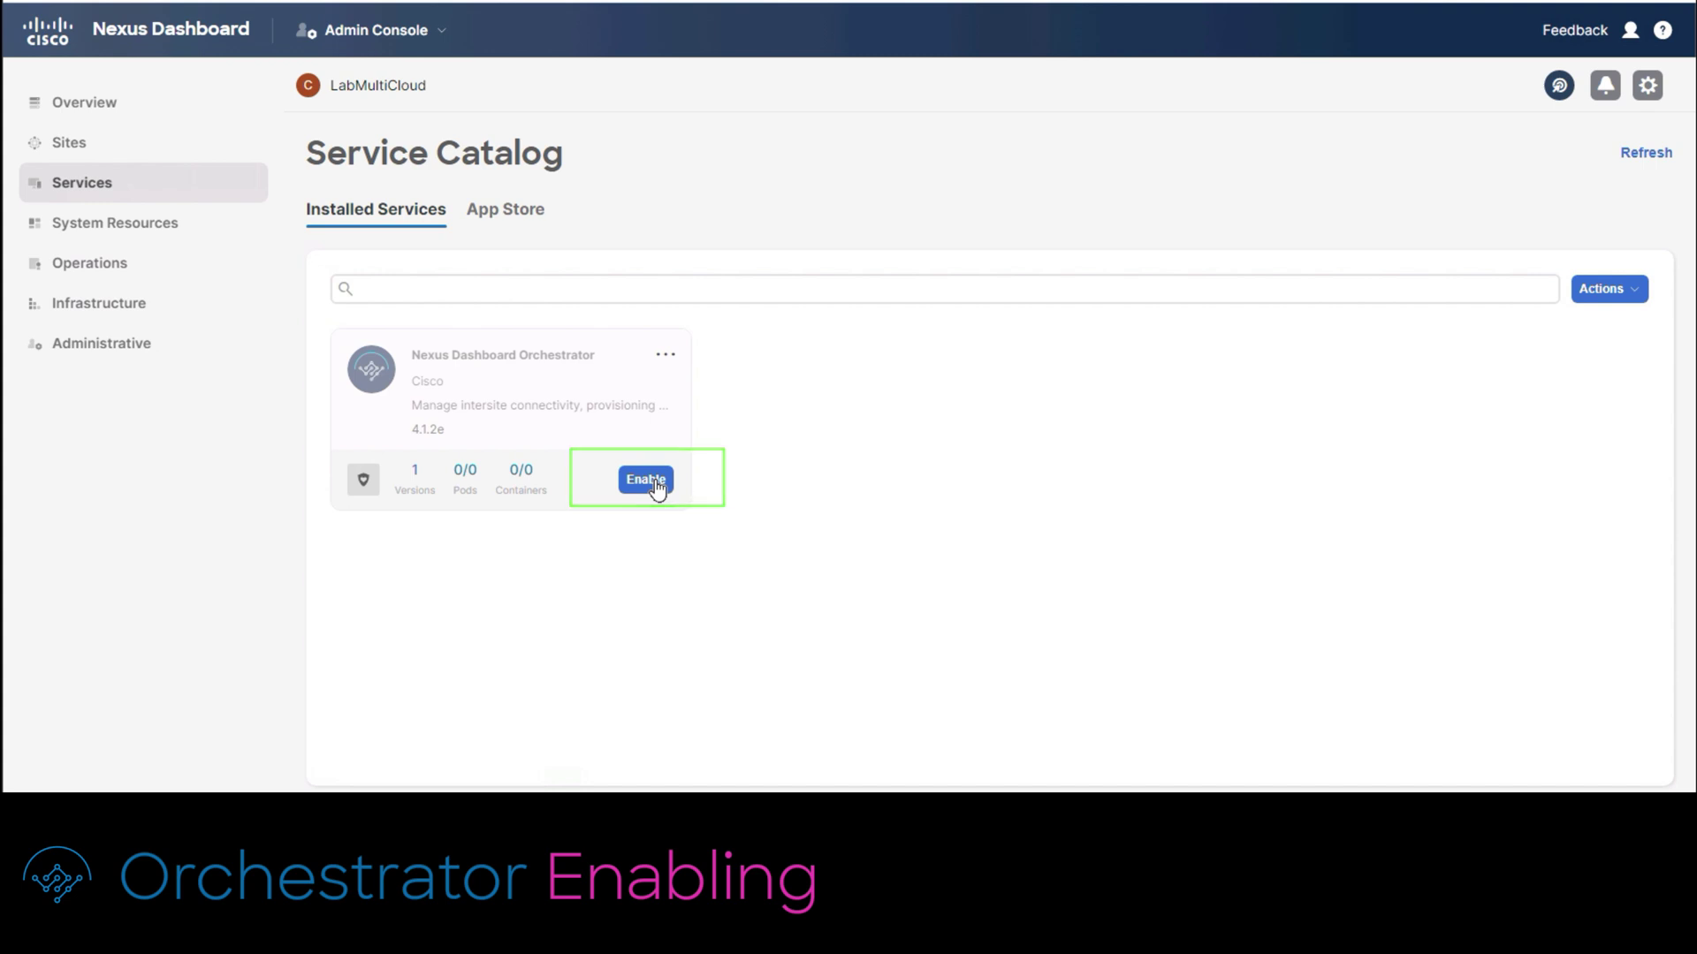
click(655, 487)
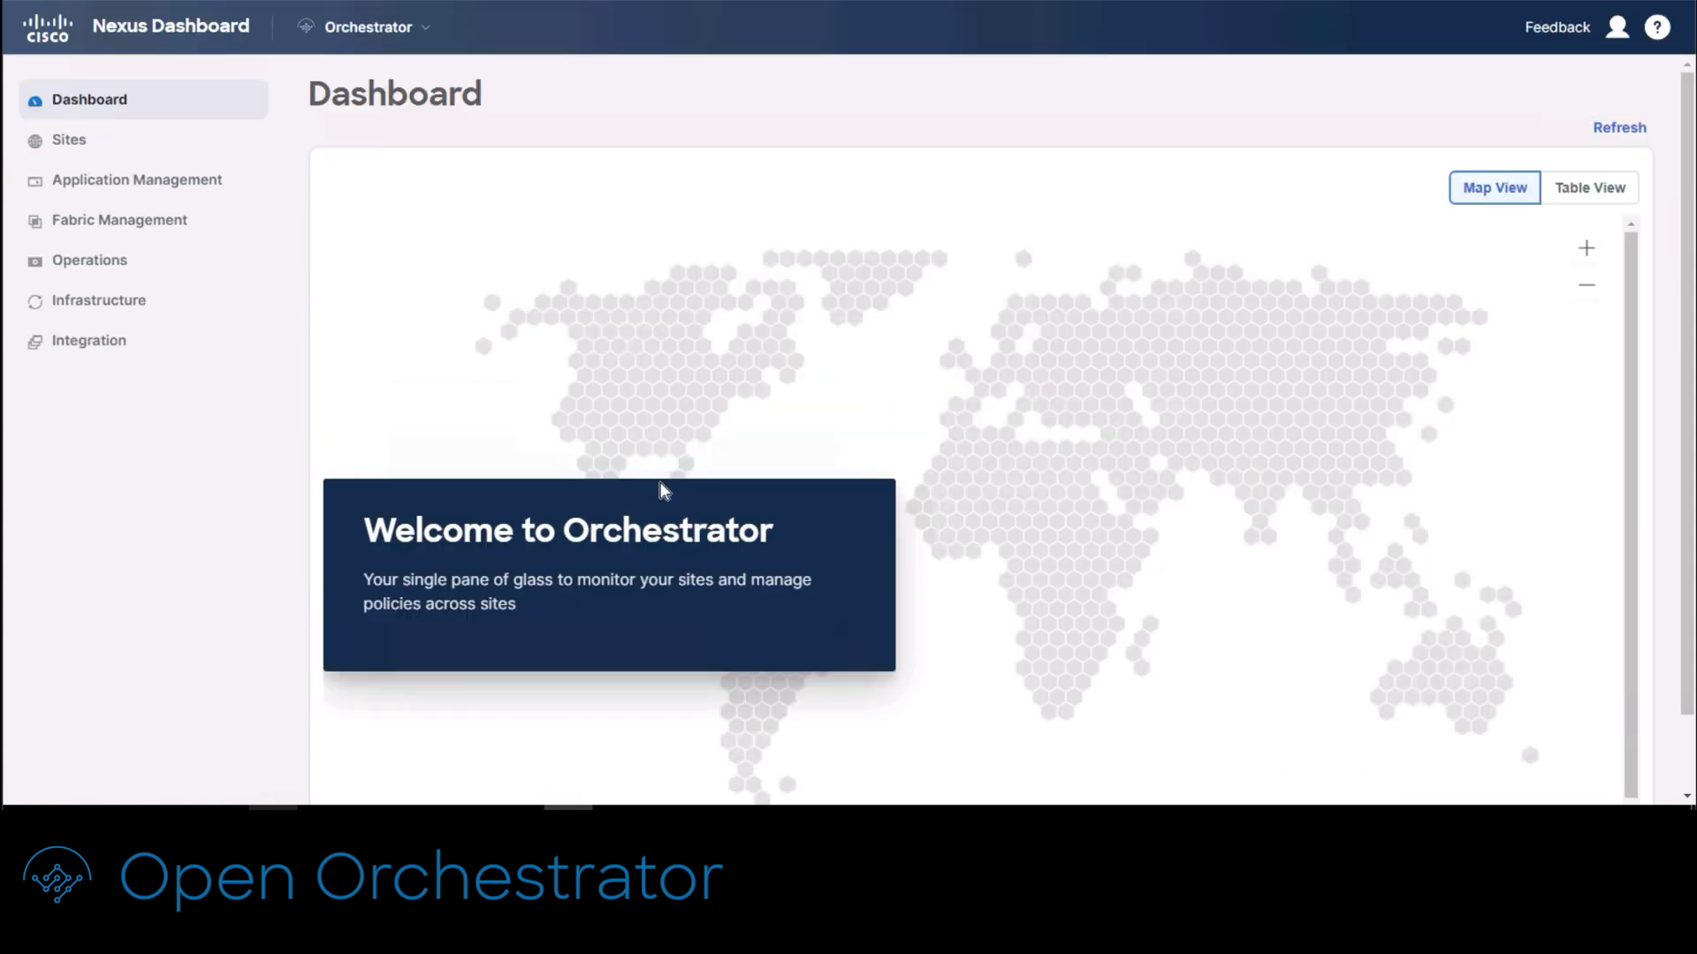
Step: Open Infrastructure > Cluster Configuration for the LabMultiCloud cluster, staying in the Admin Console
click(430, 33)
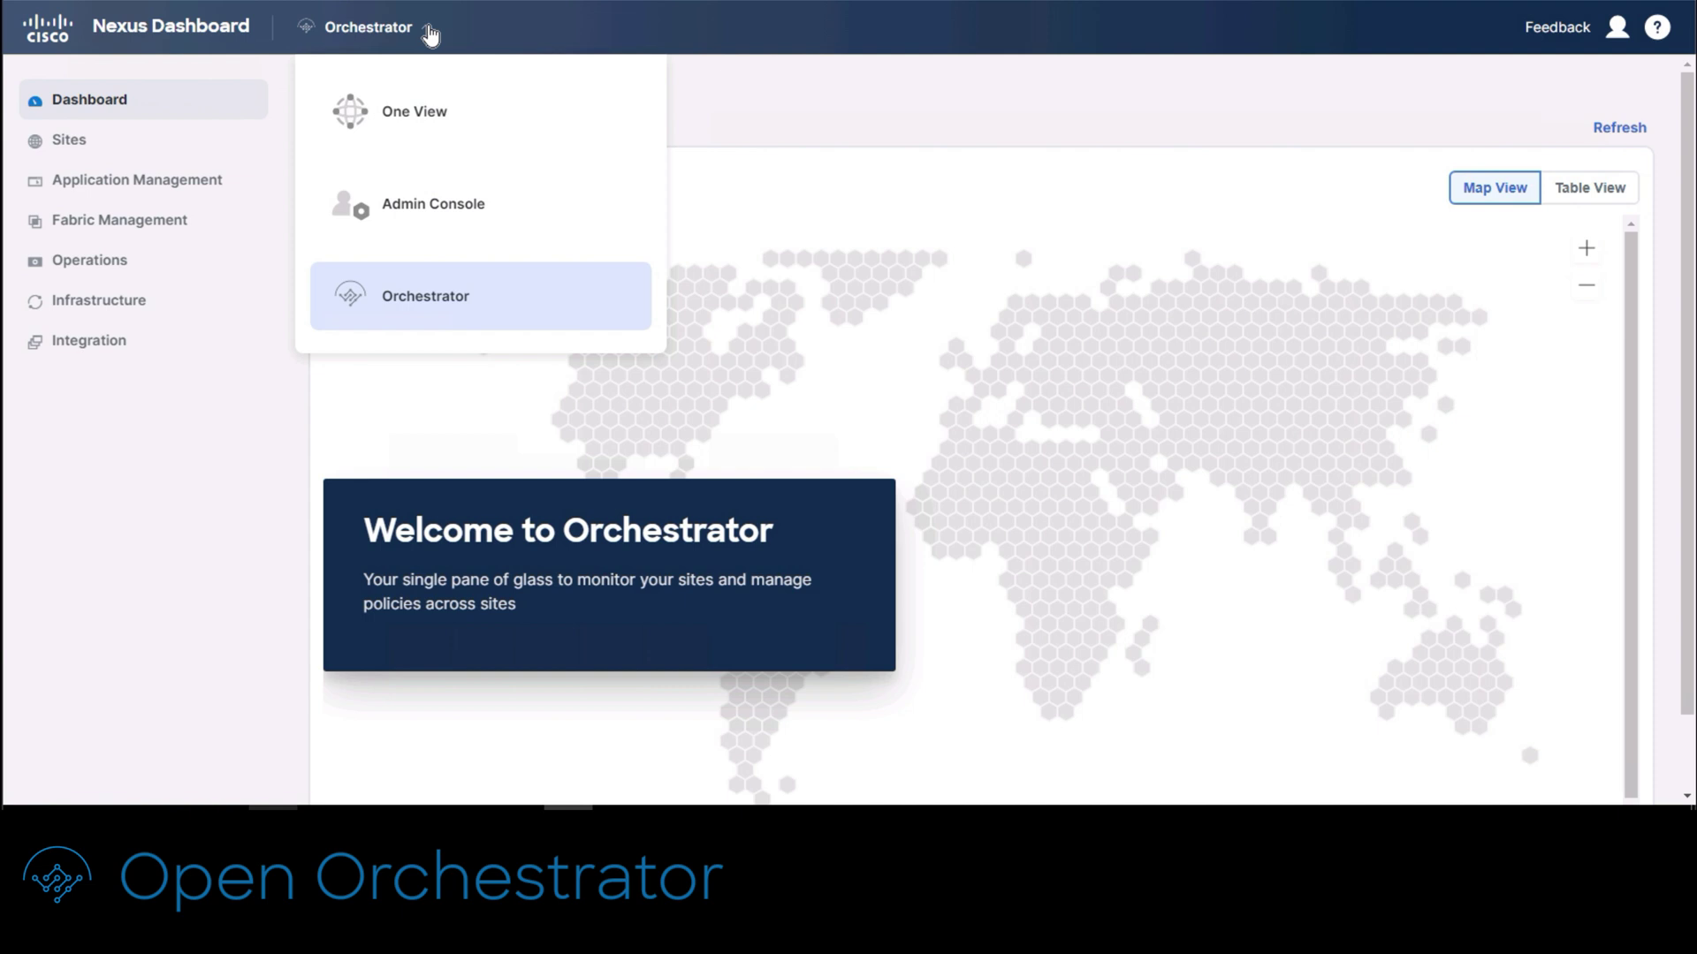
click(478, 212)
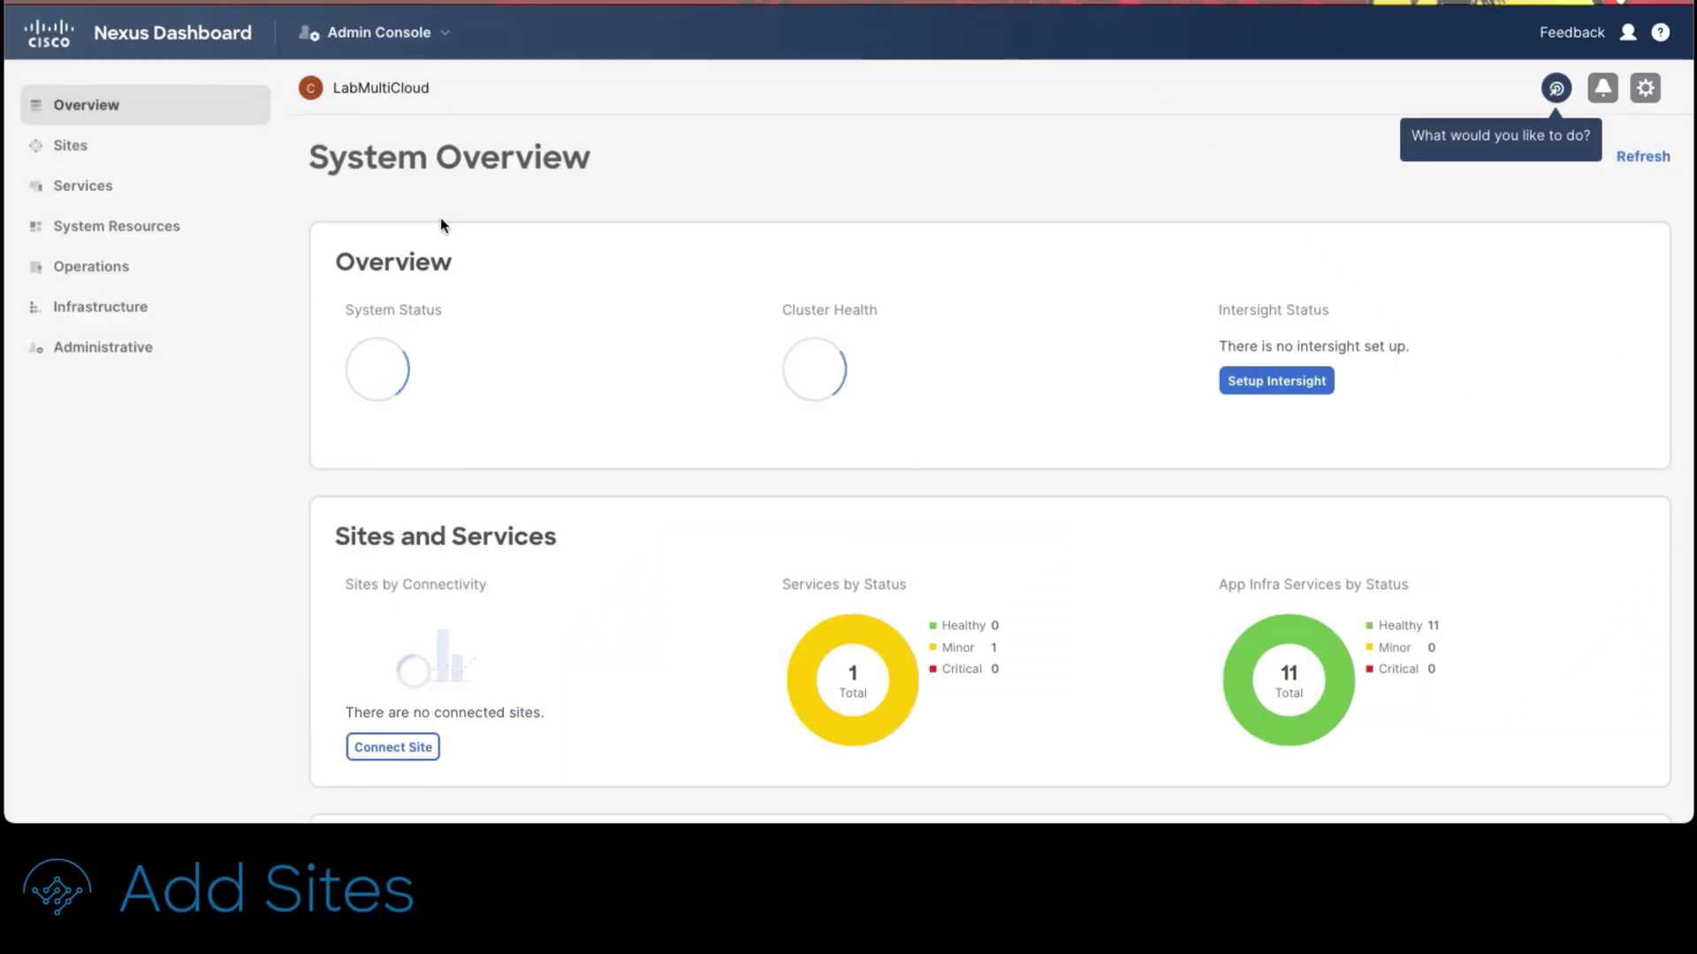
mouse_move(99, 309)
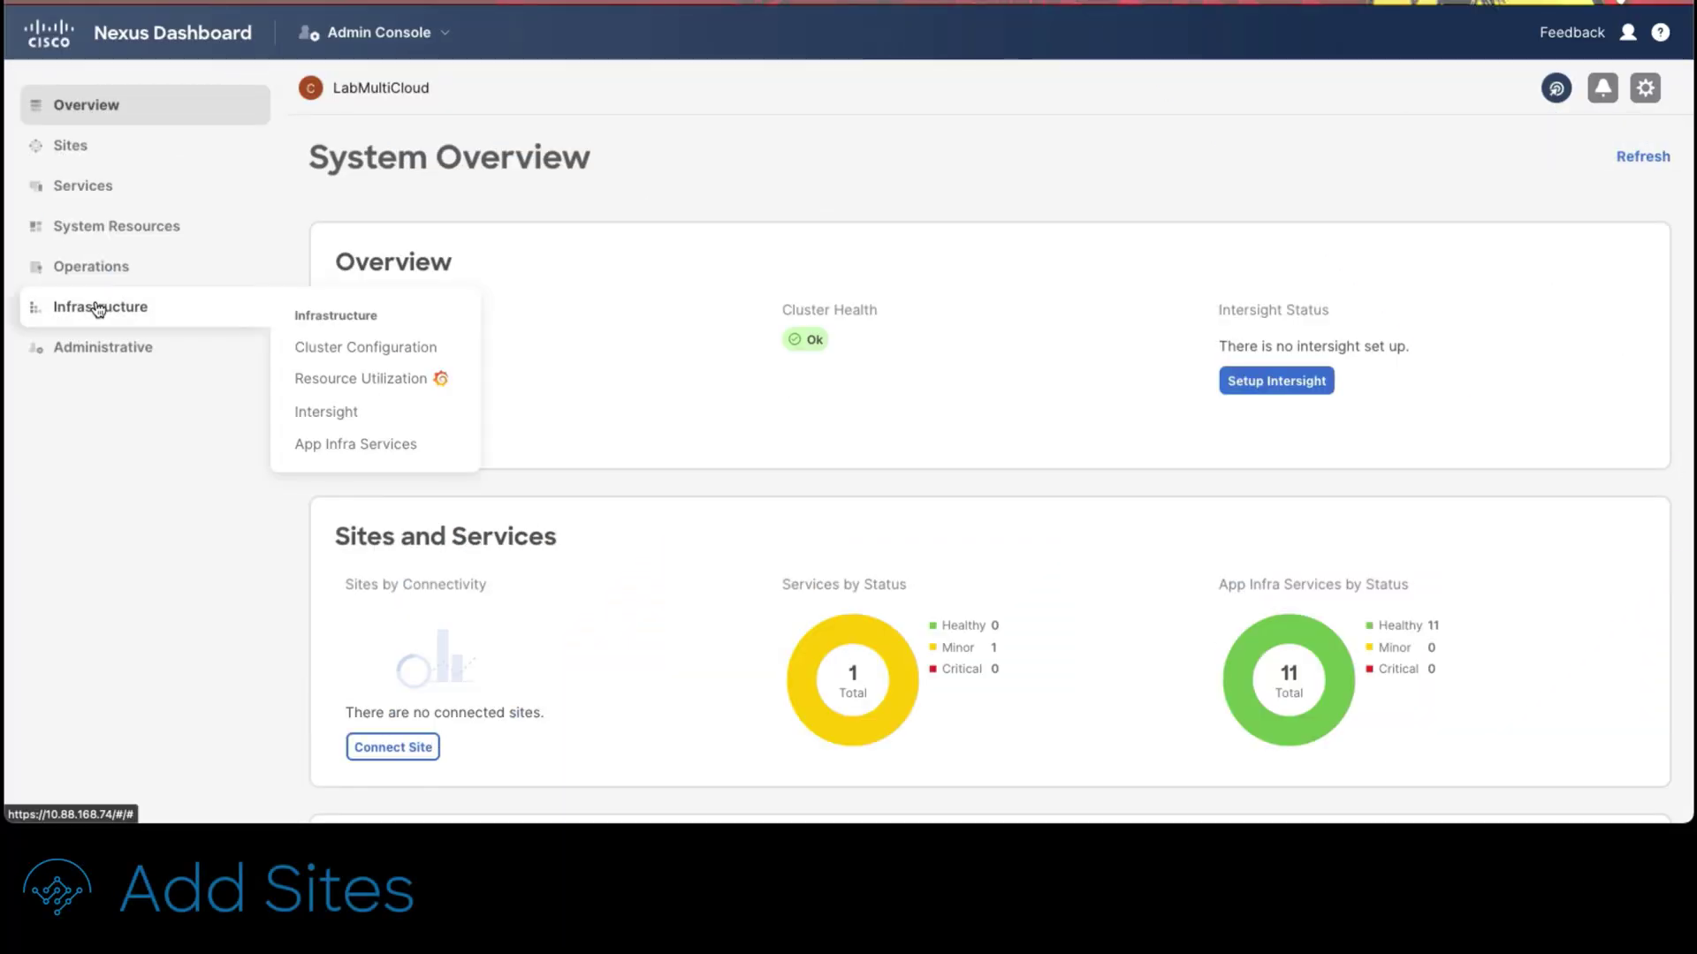
click(324, 353)
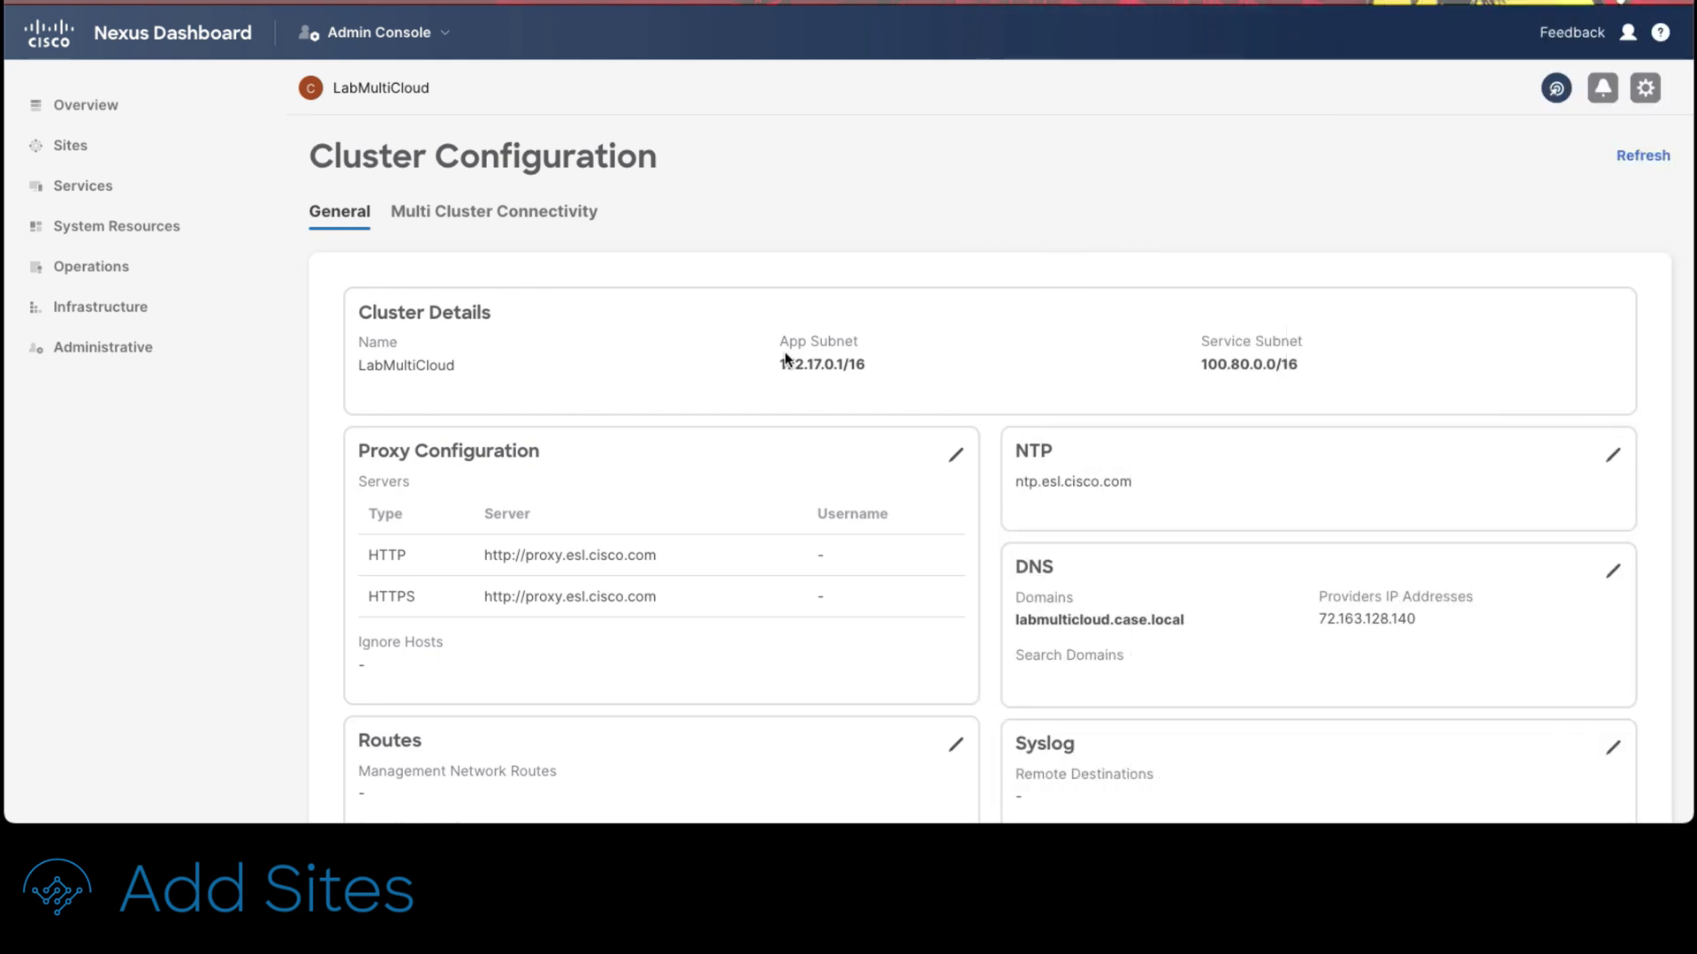
Step: Add management network route 4.227.219.107/32 in the cluster's Routes
scroll(787, 358, down, 1)
scroll(791, 367, down, 3)
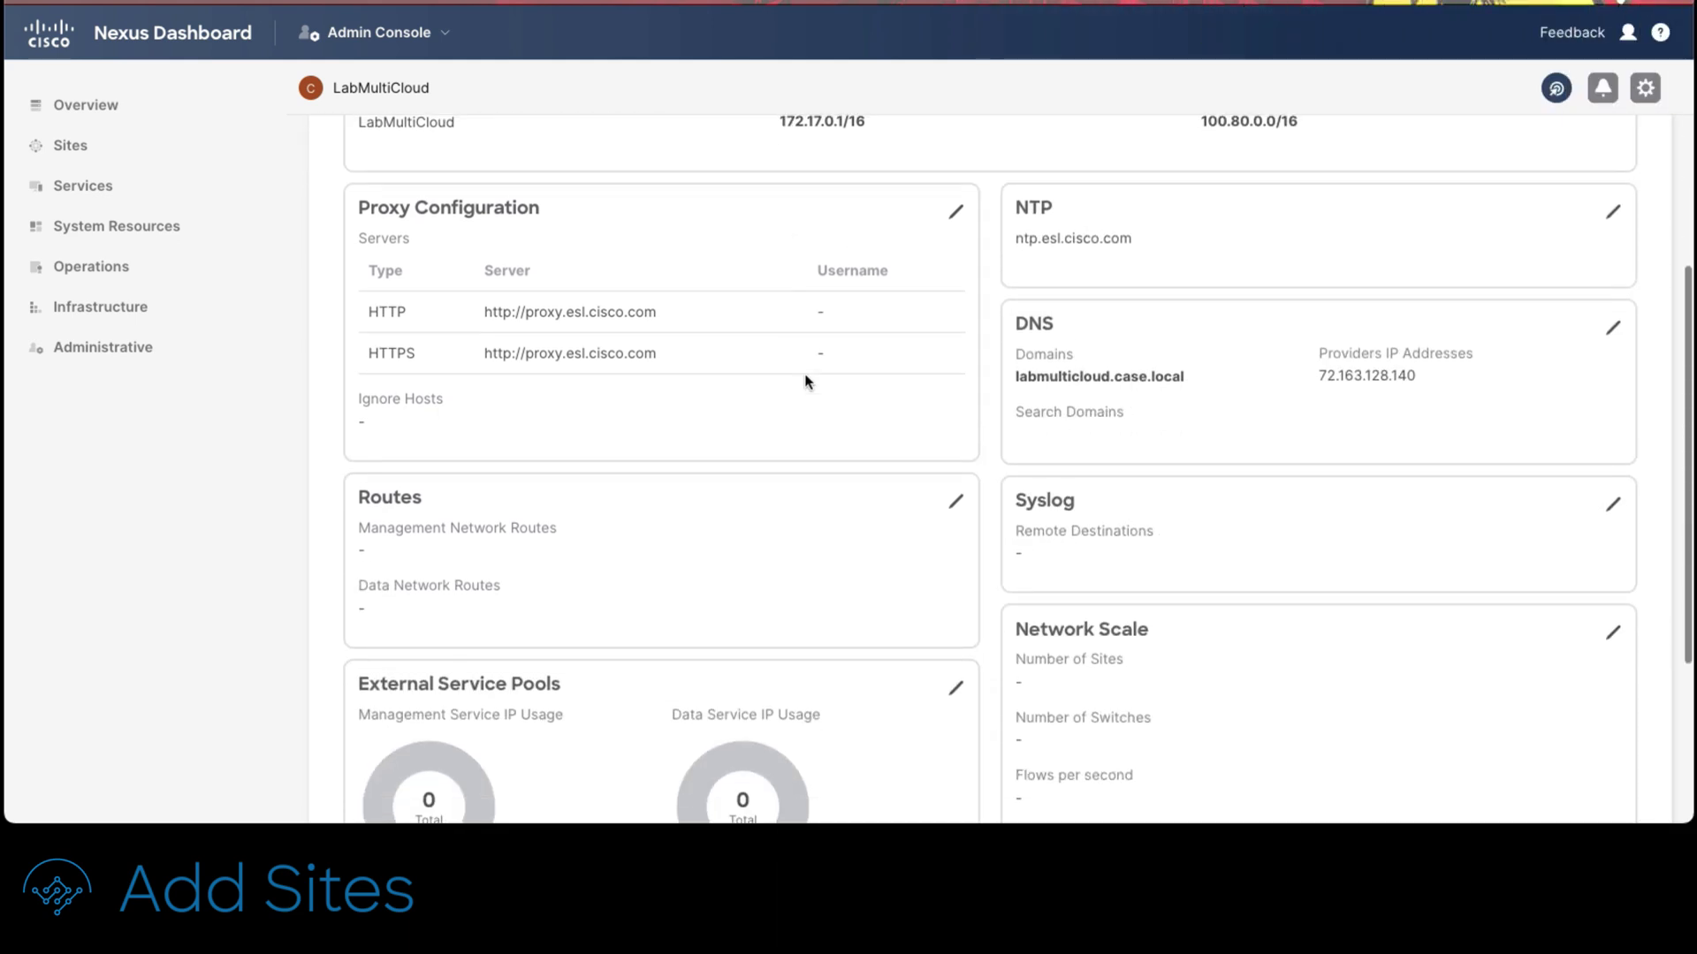
click(953, 506)
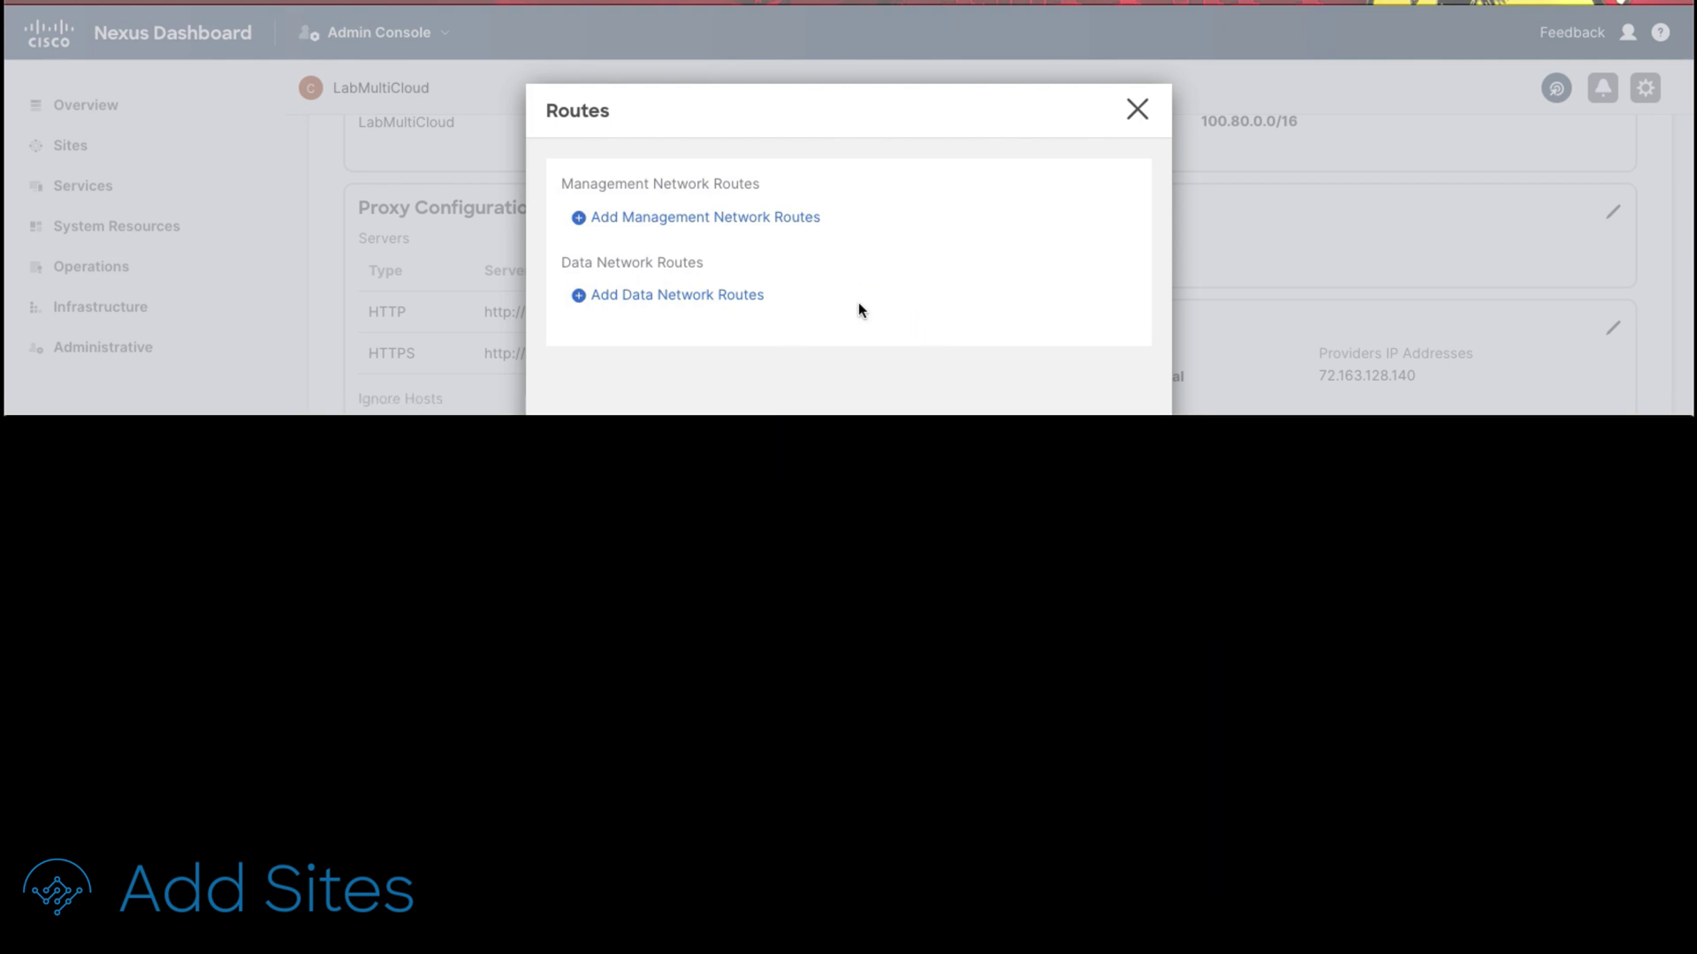
click(791, 218)
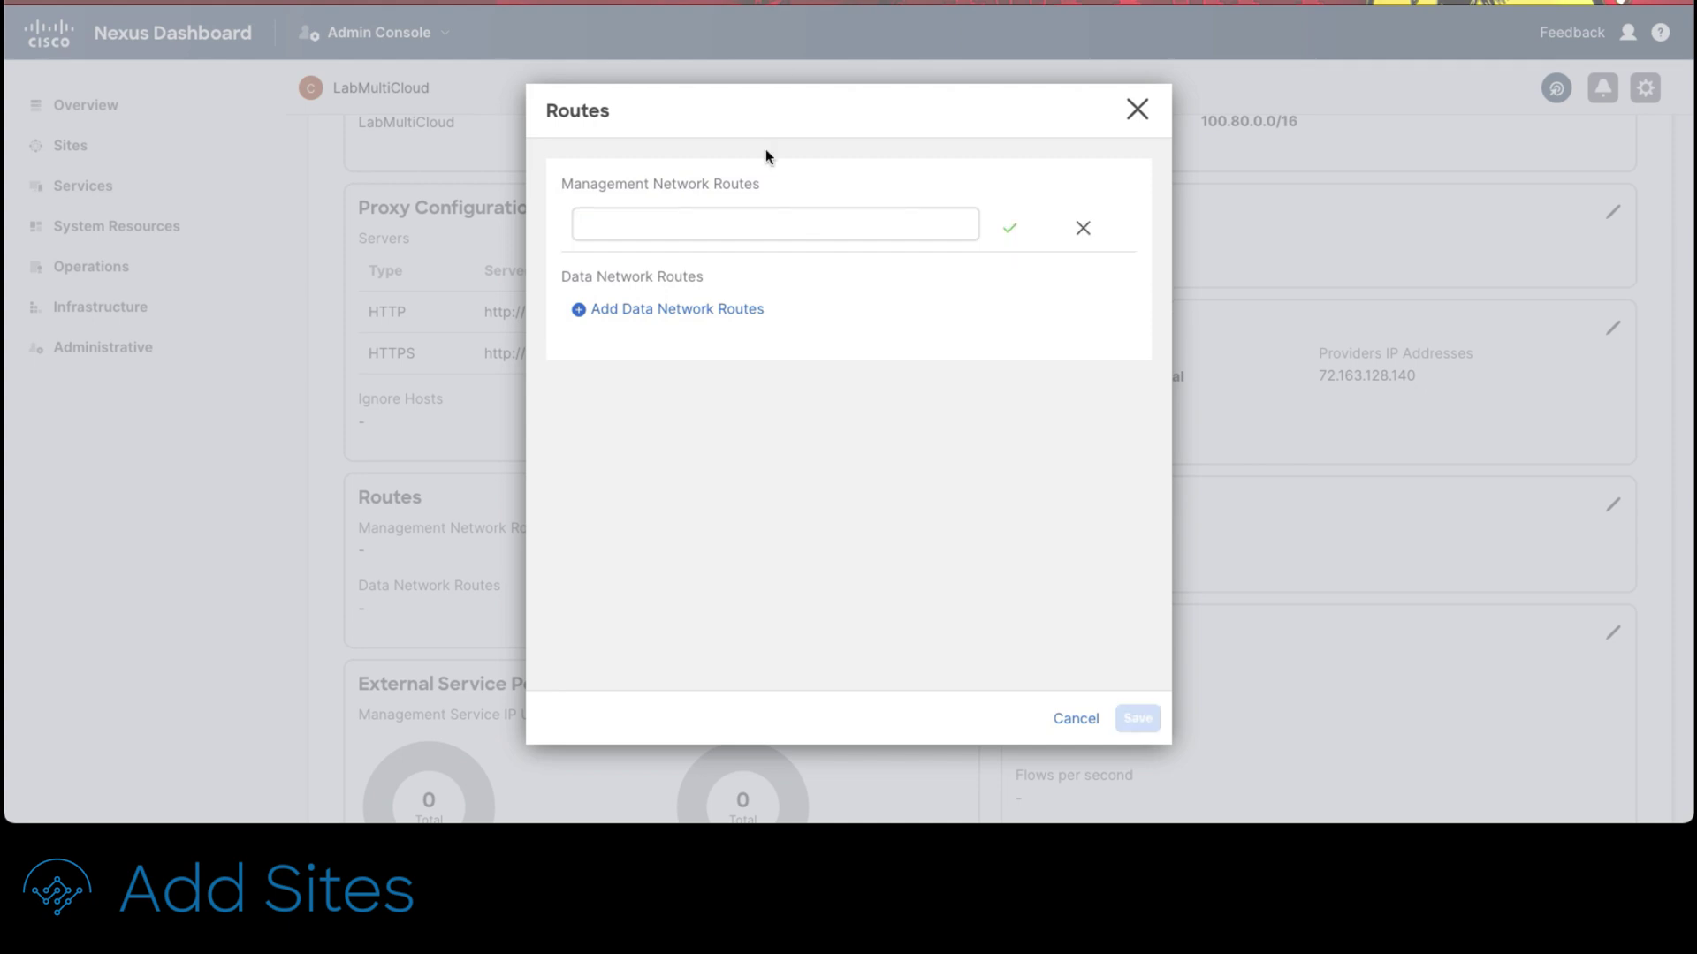
click(735, 220)
text(4.227.219.107)
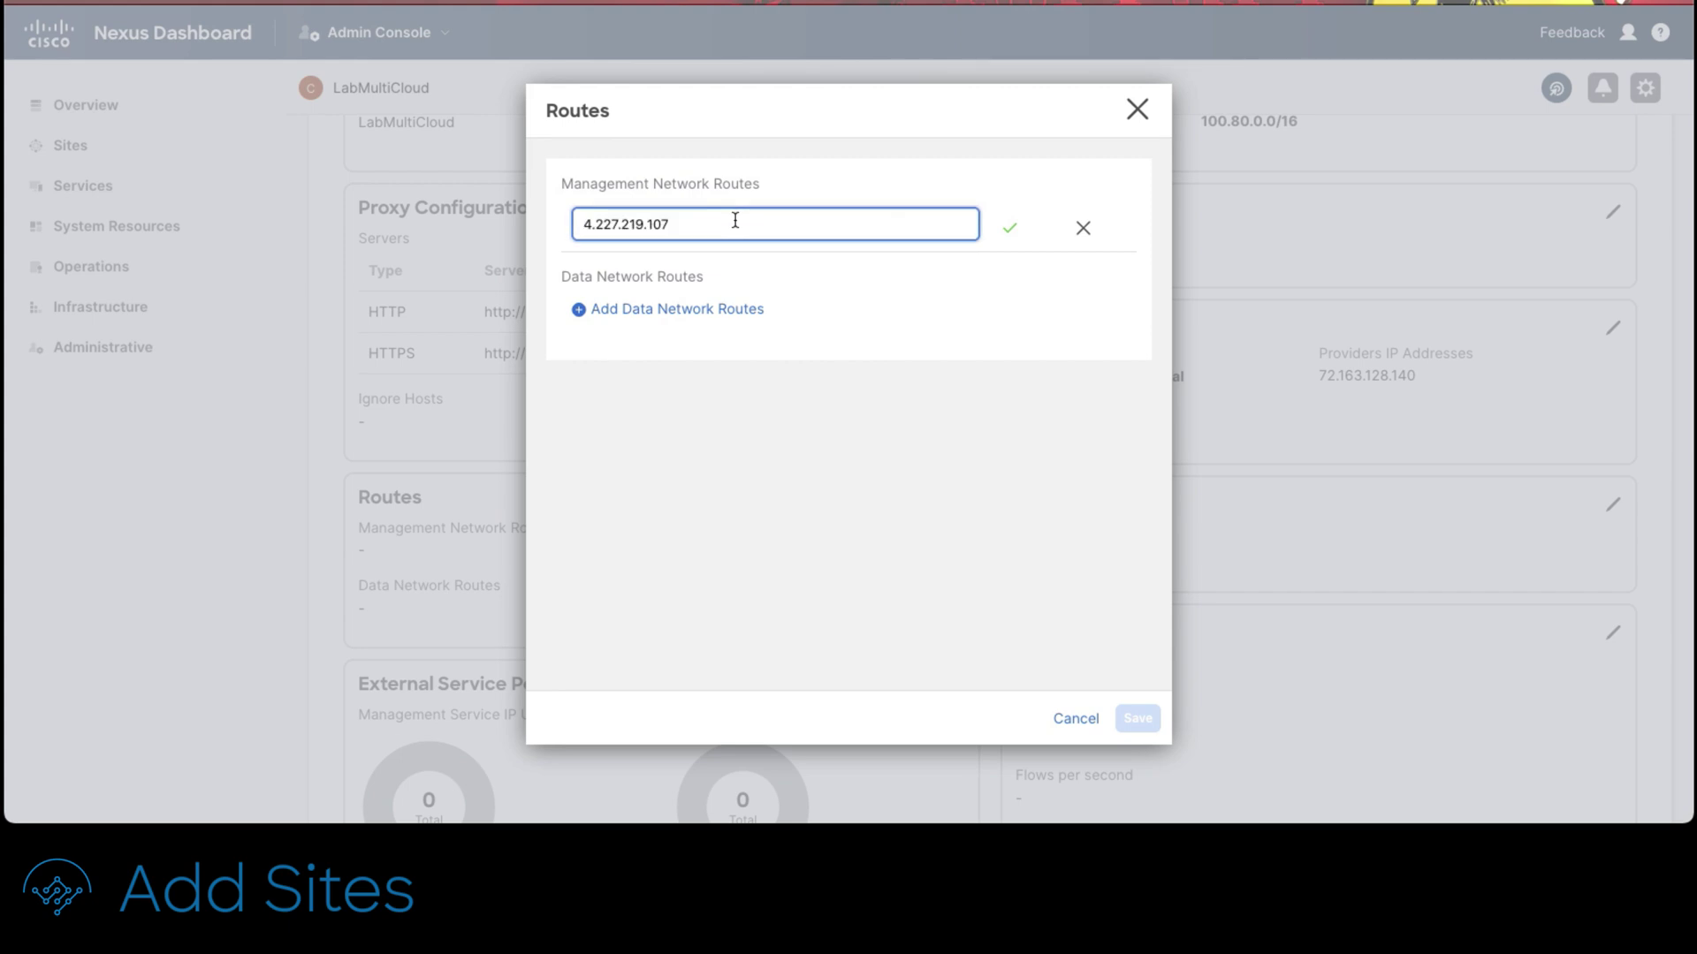
text(/32)
click(1012, 234)
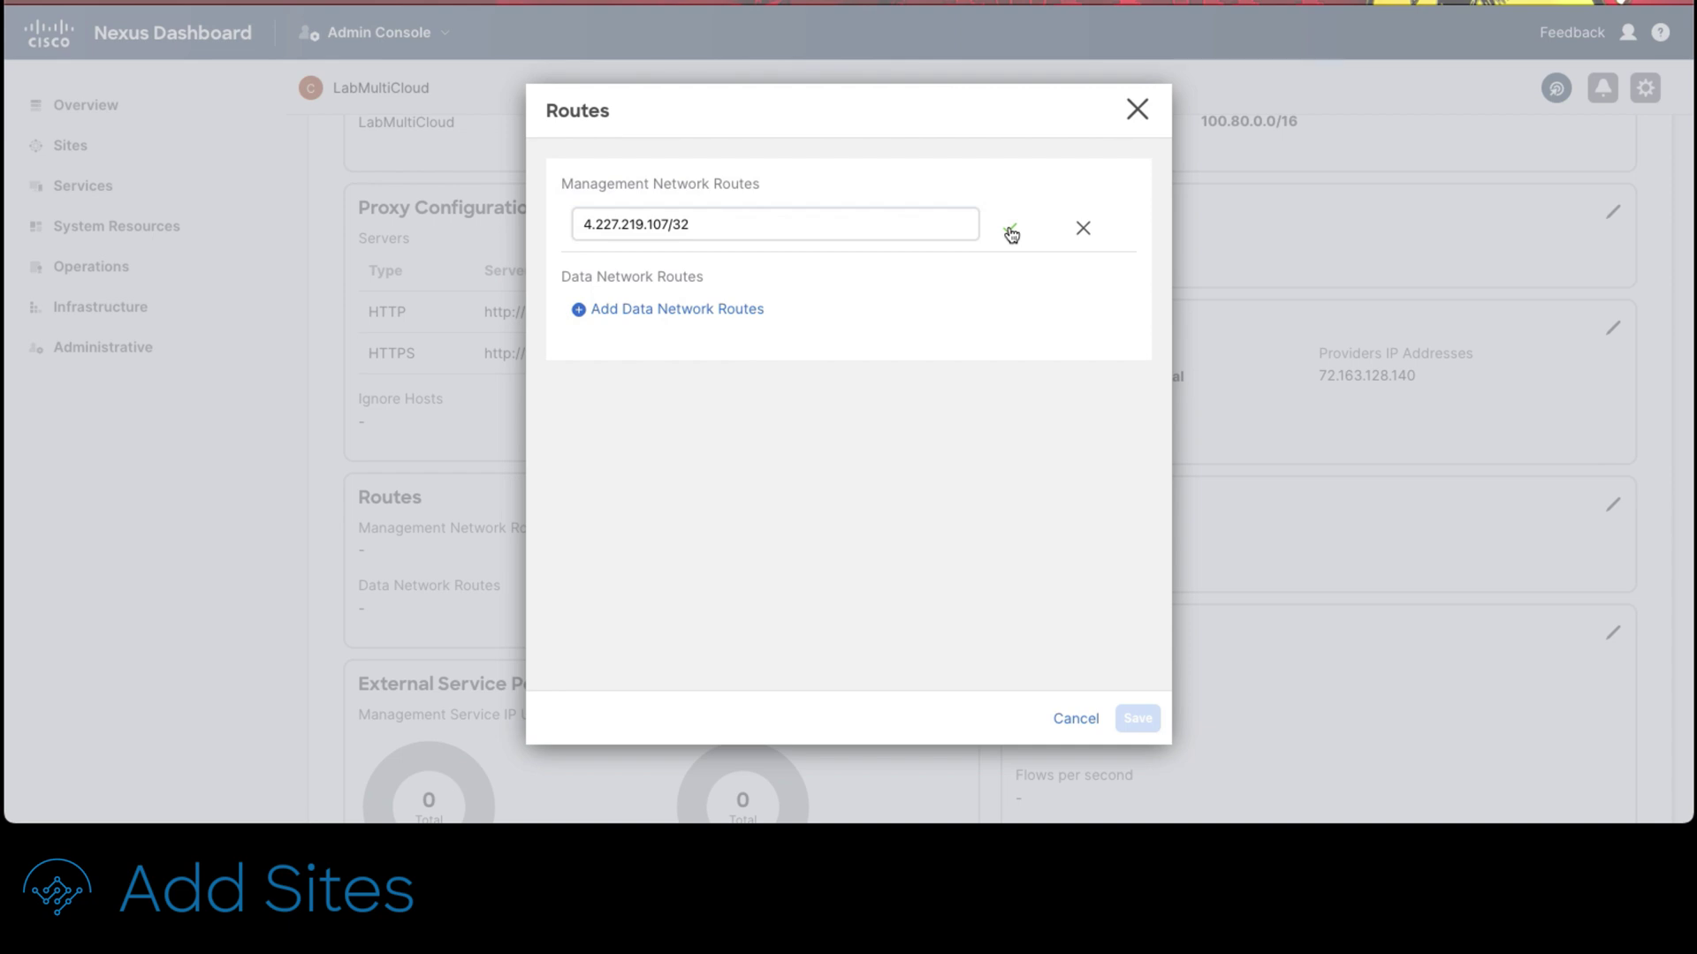
Step: Add a second management route 18.211.124.92/32 and save the routes
click(742, 264)
text(18.211.124.92)
text(/32)
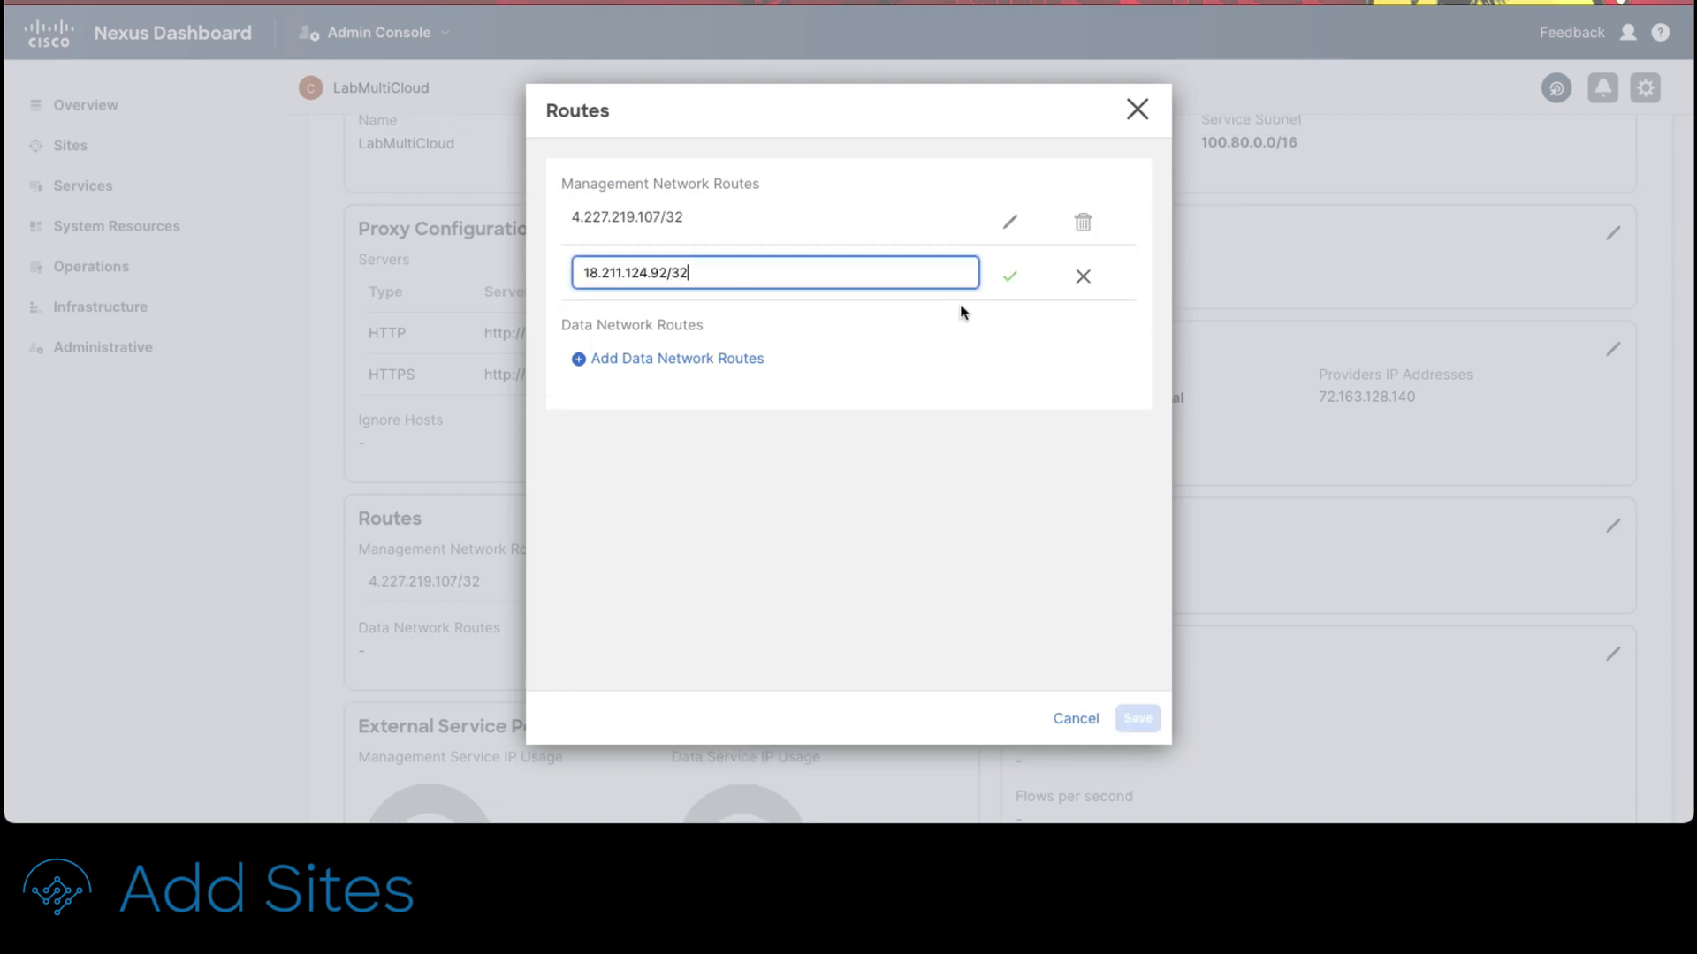
click(1010, 276)
click(1146, 724)
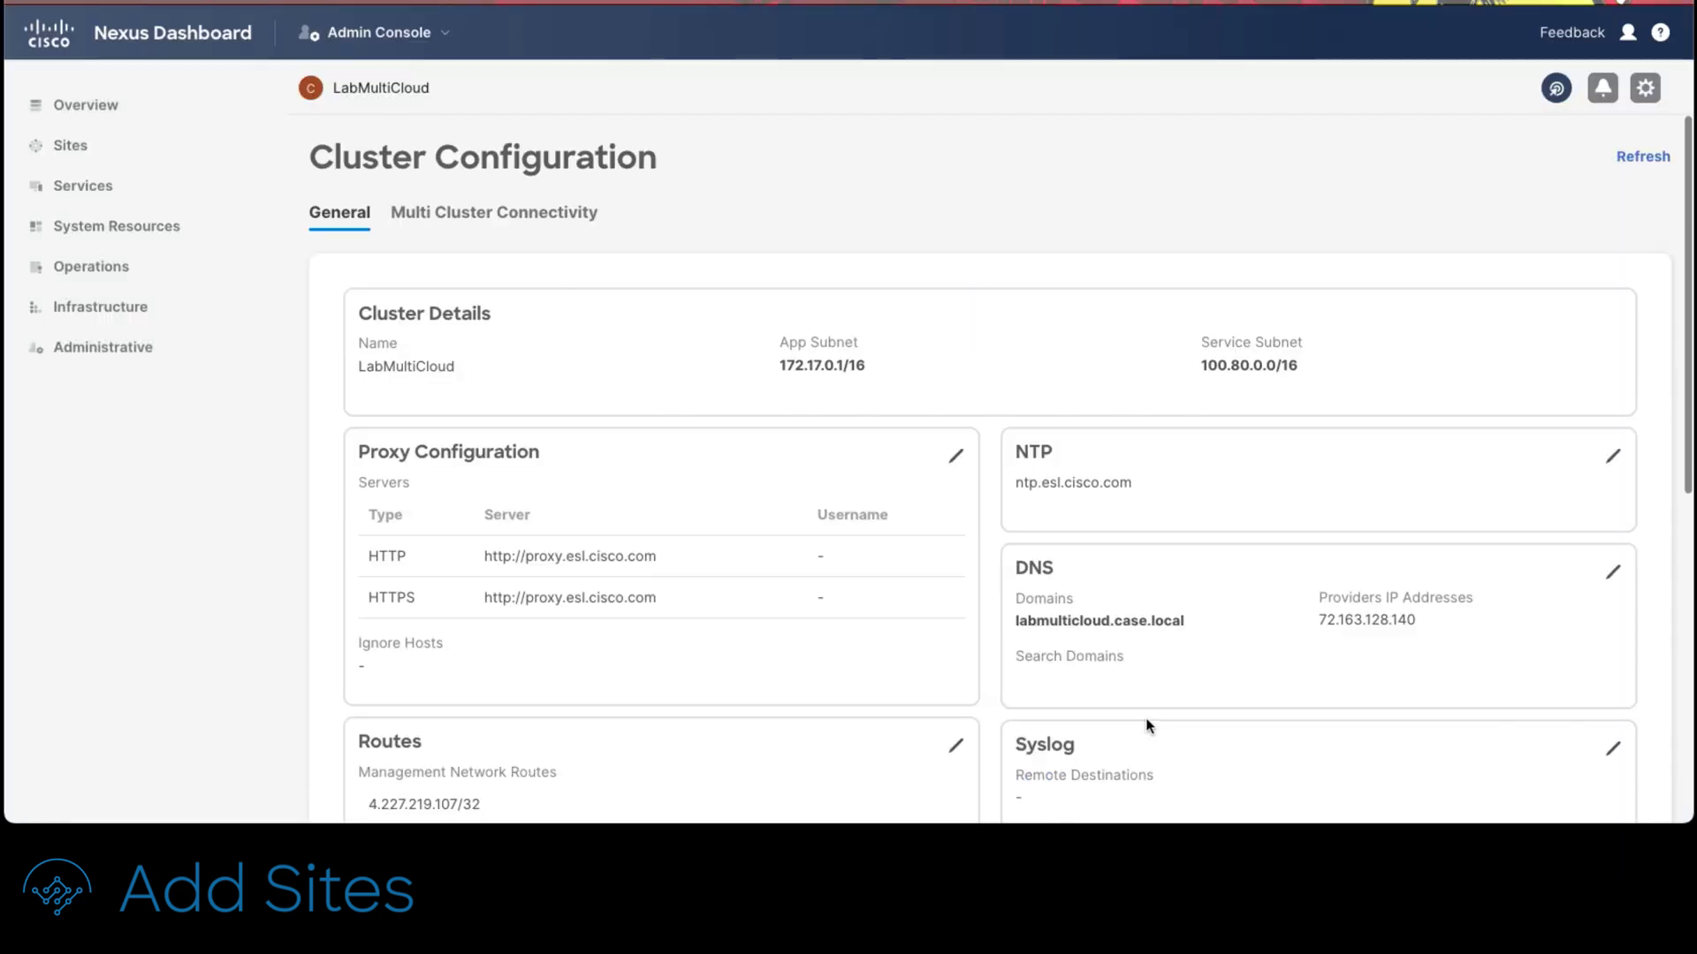
Step: Start a new Cloud Network Controller site on the Sites page named AWS-site
click(76, 152)
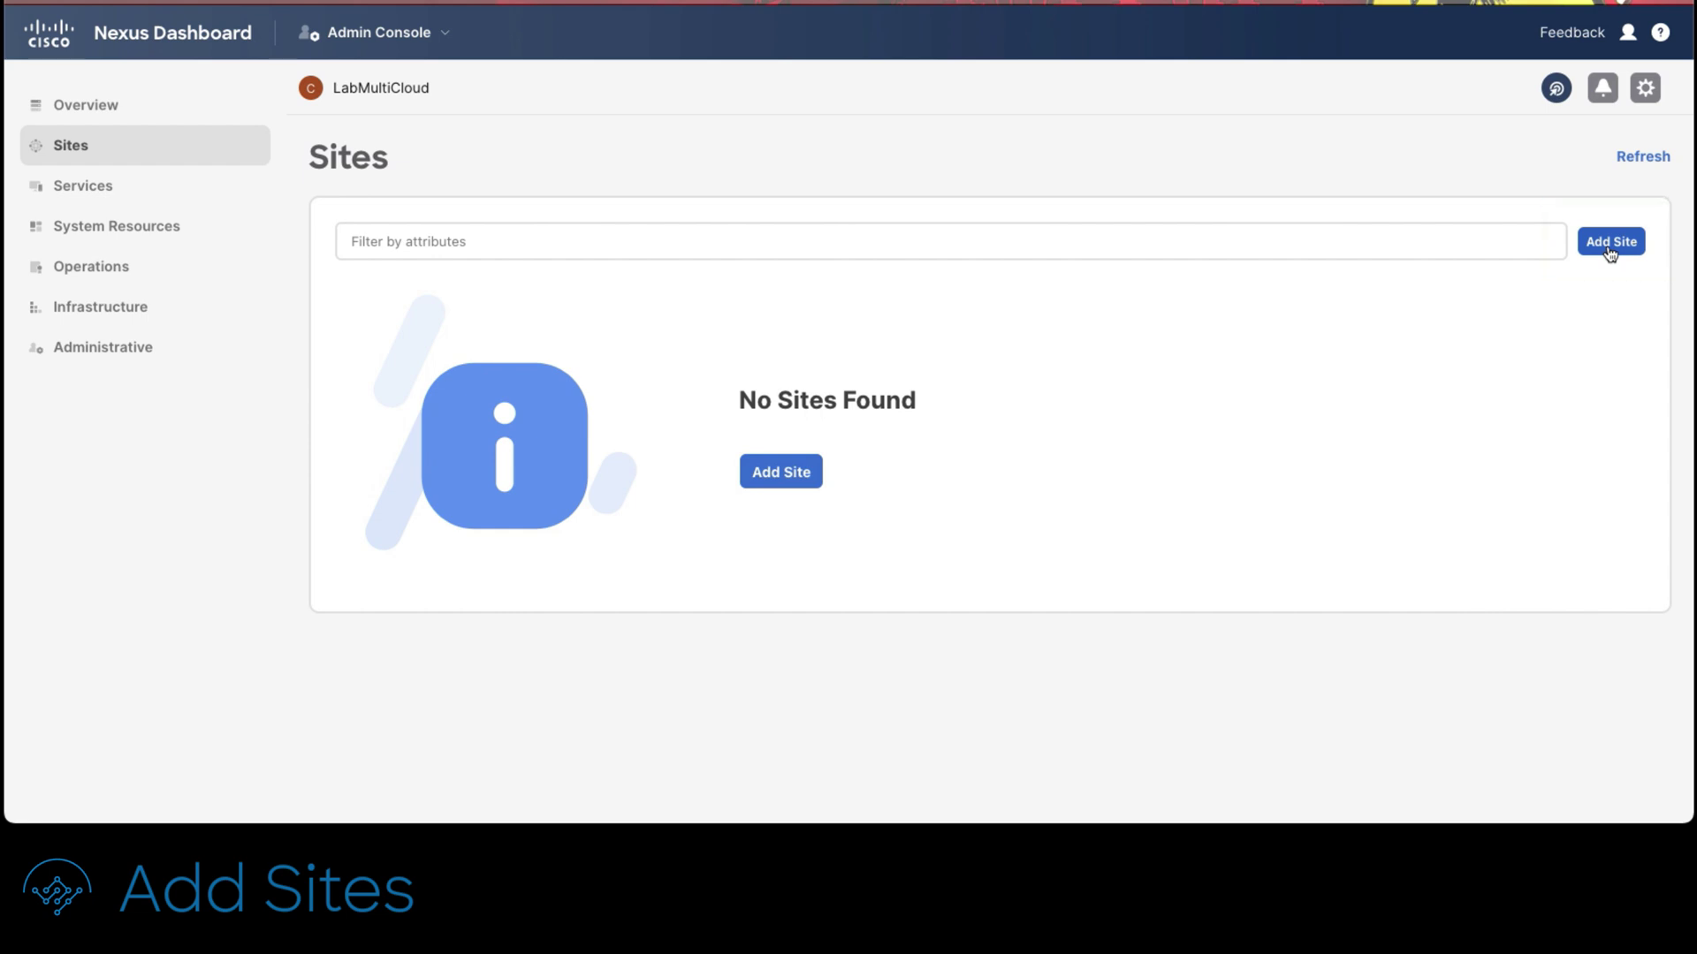
click(1610, 243)
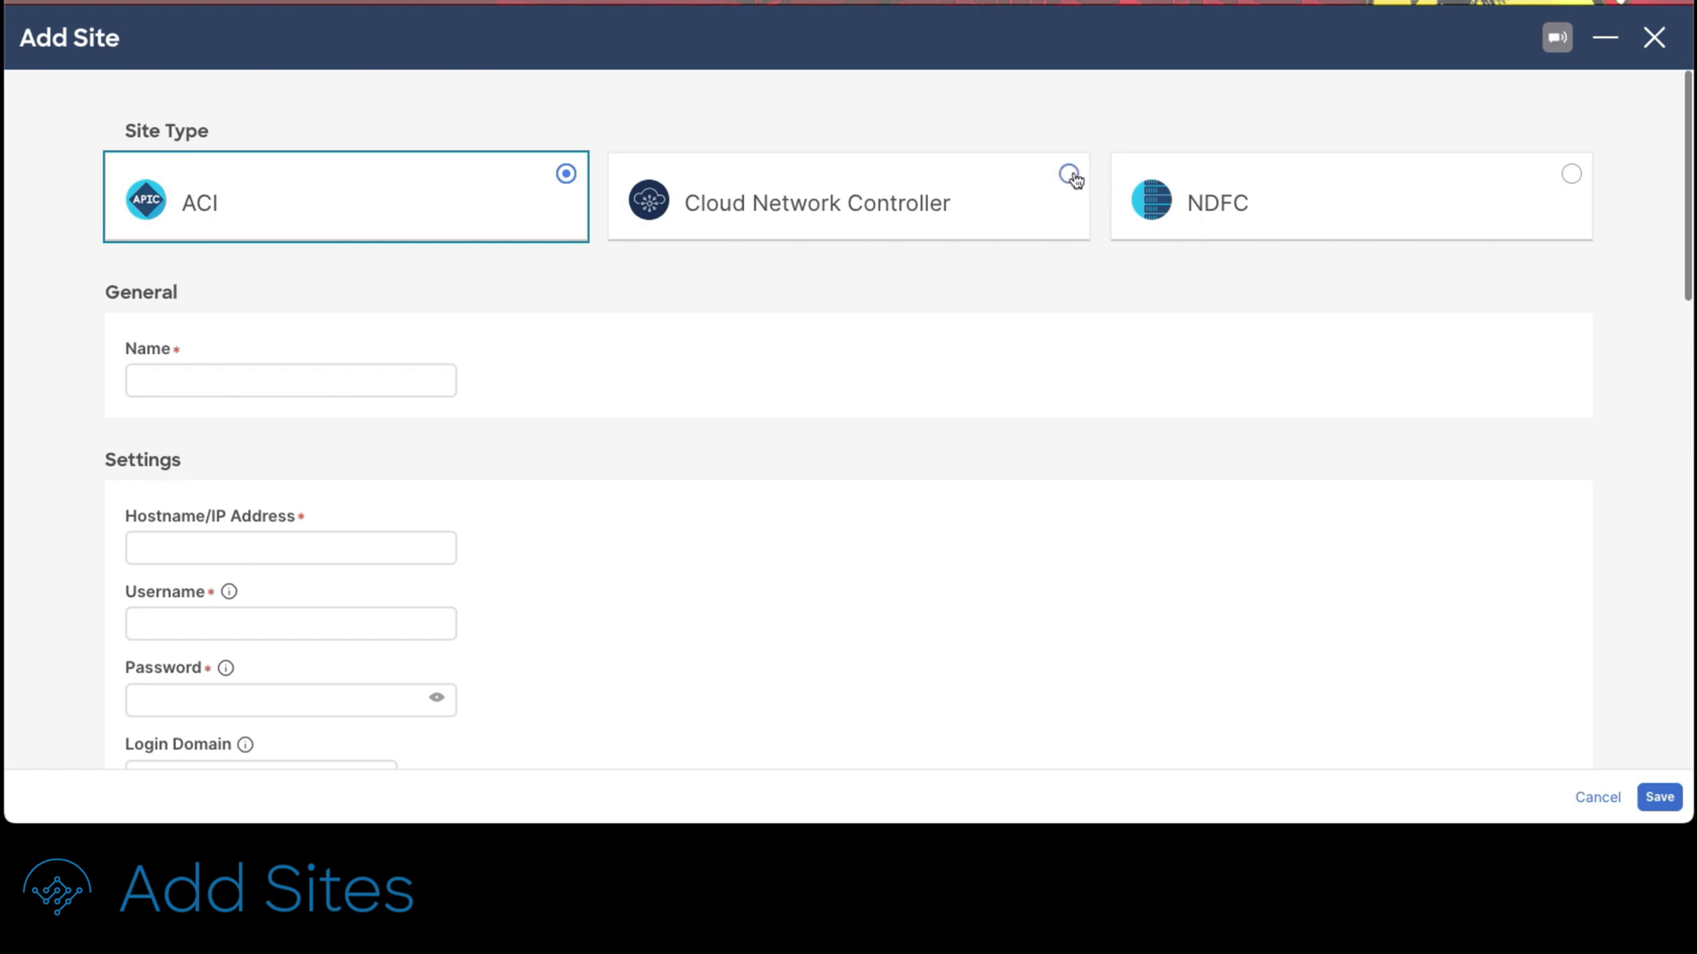
click(1068, 174)
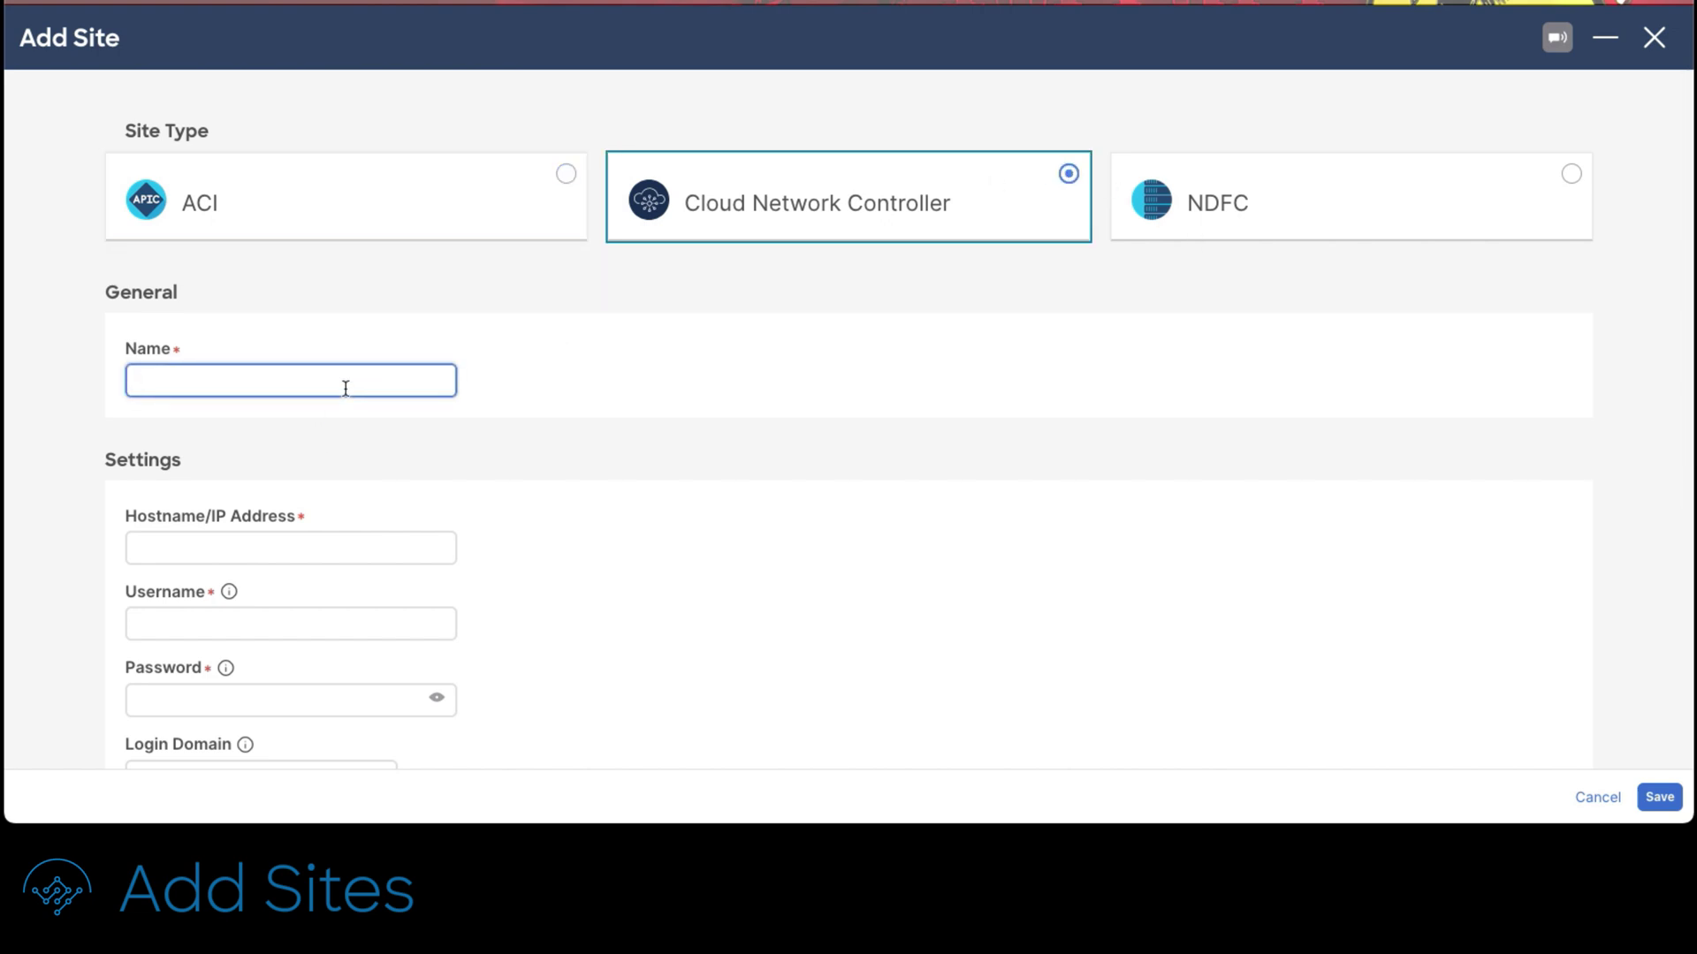
text(AWS-site)
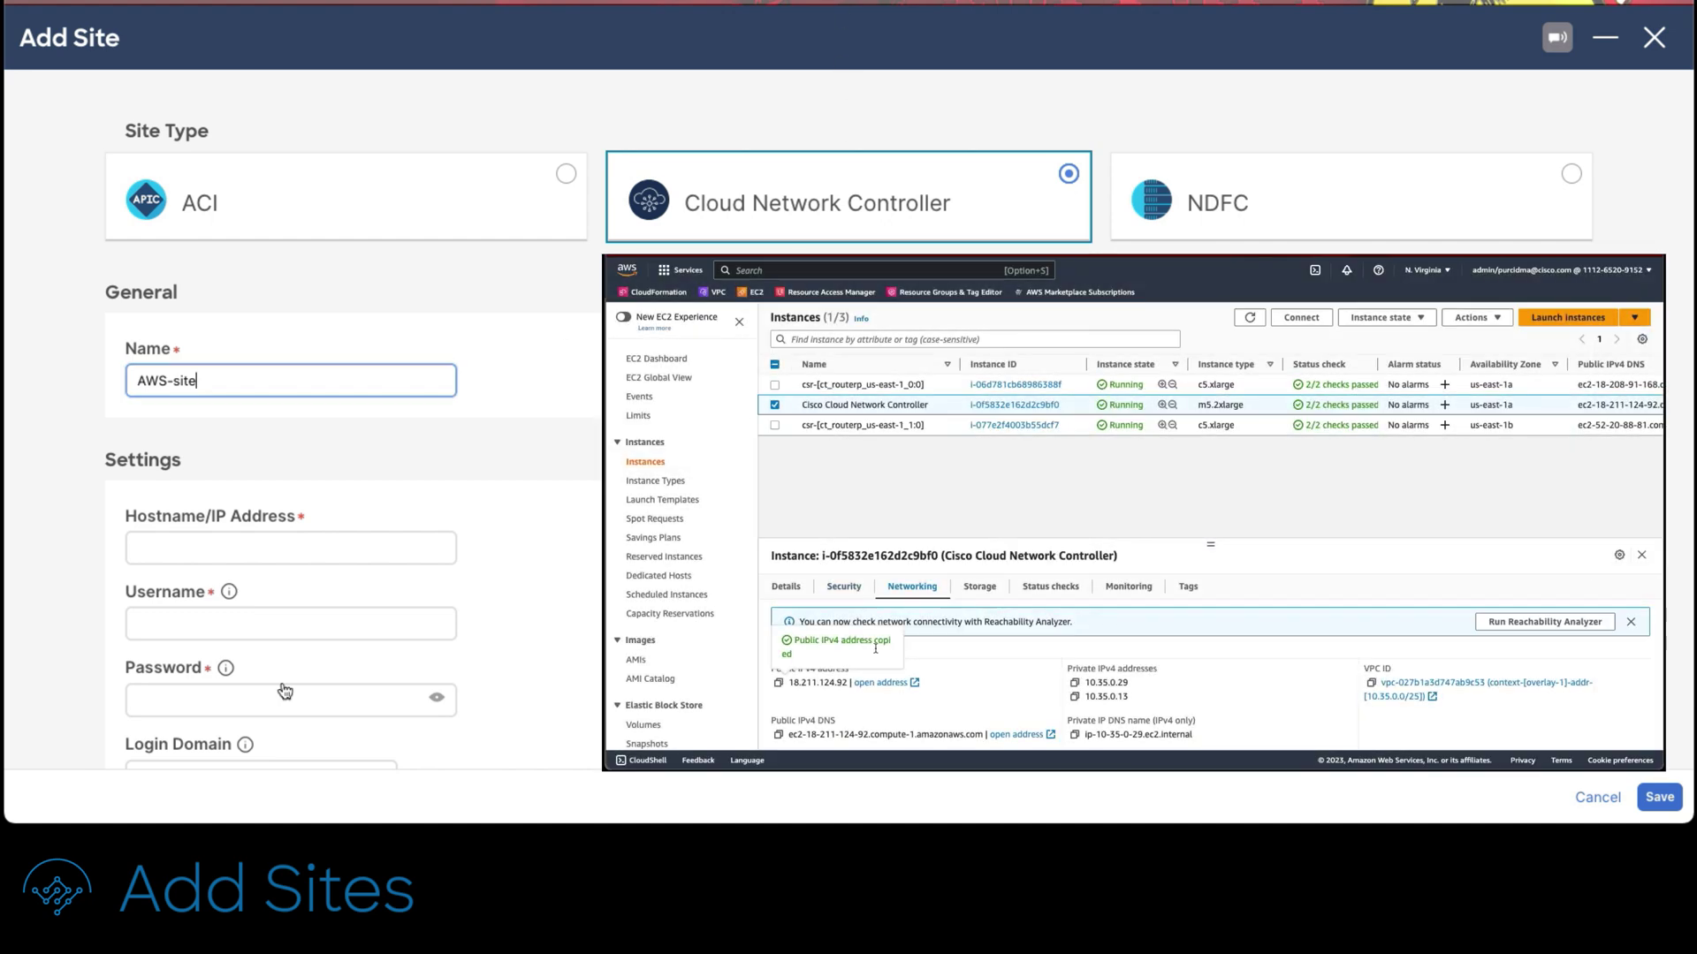
Step: Give AWS-site address 18.211.124.92 with admin login credentials and save it
click(427, 551)
click(357, 551)
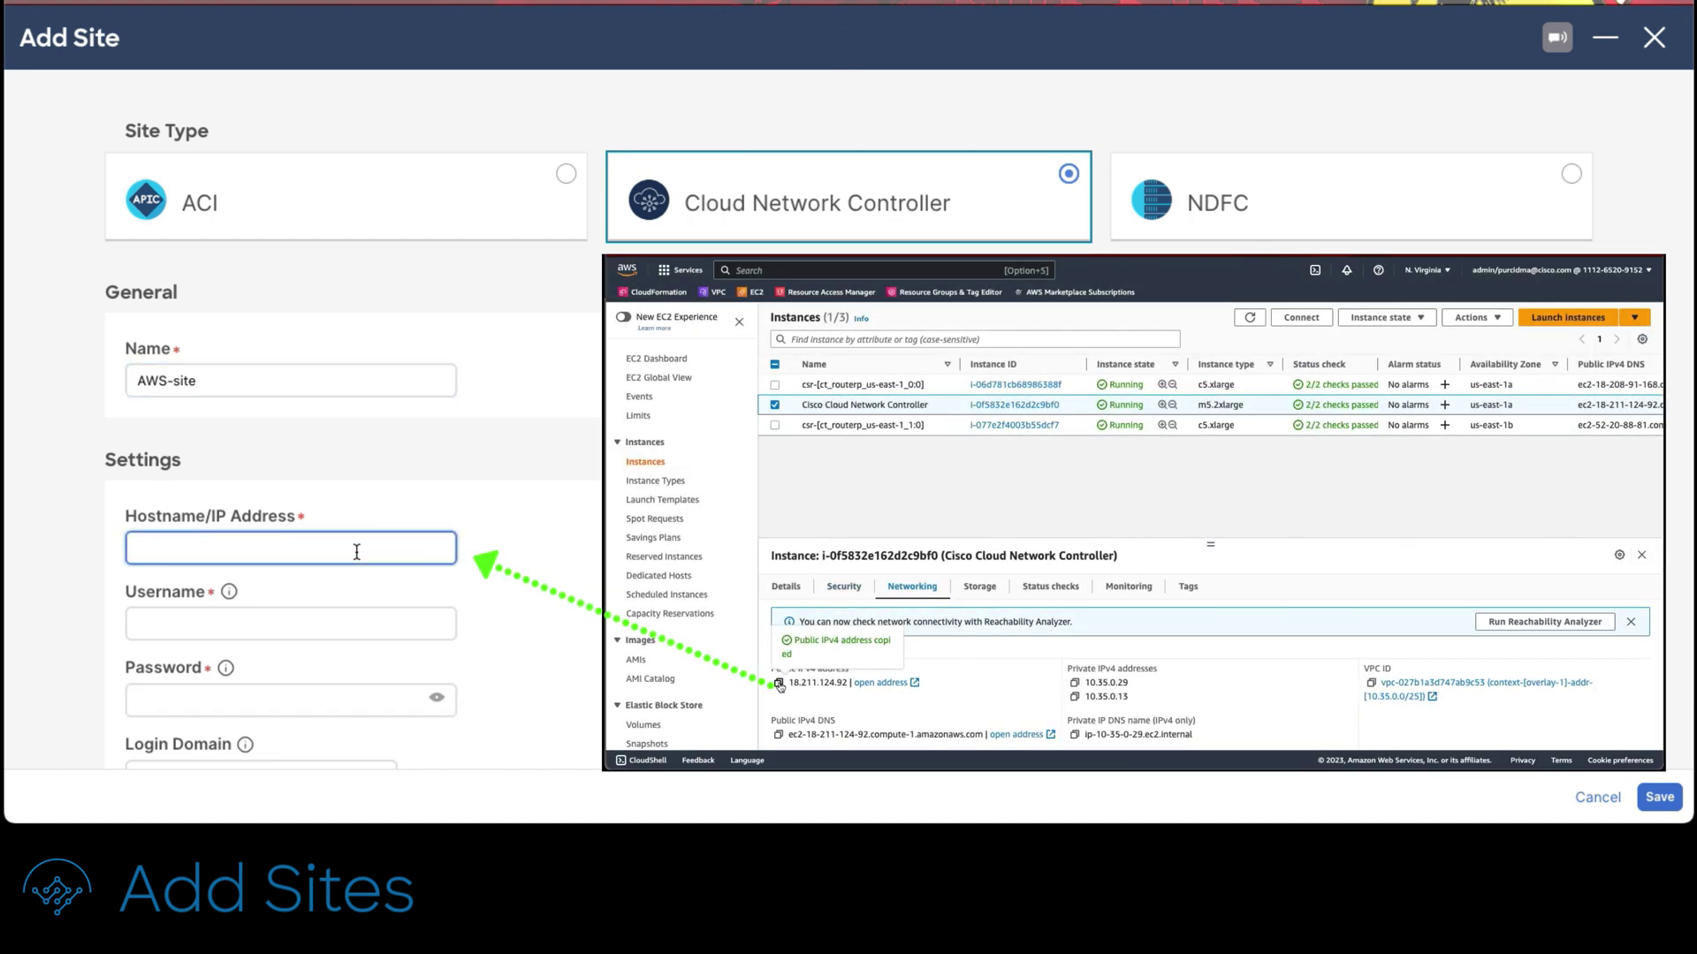
text(18.211.124.92)
click(303, 623)
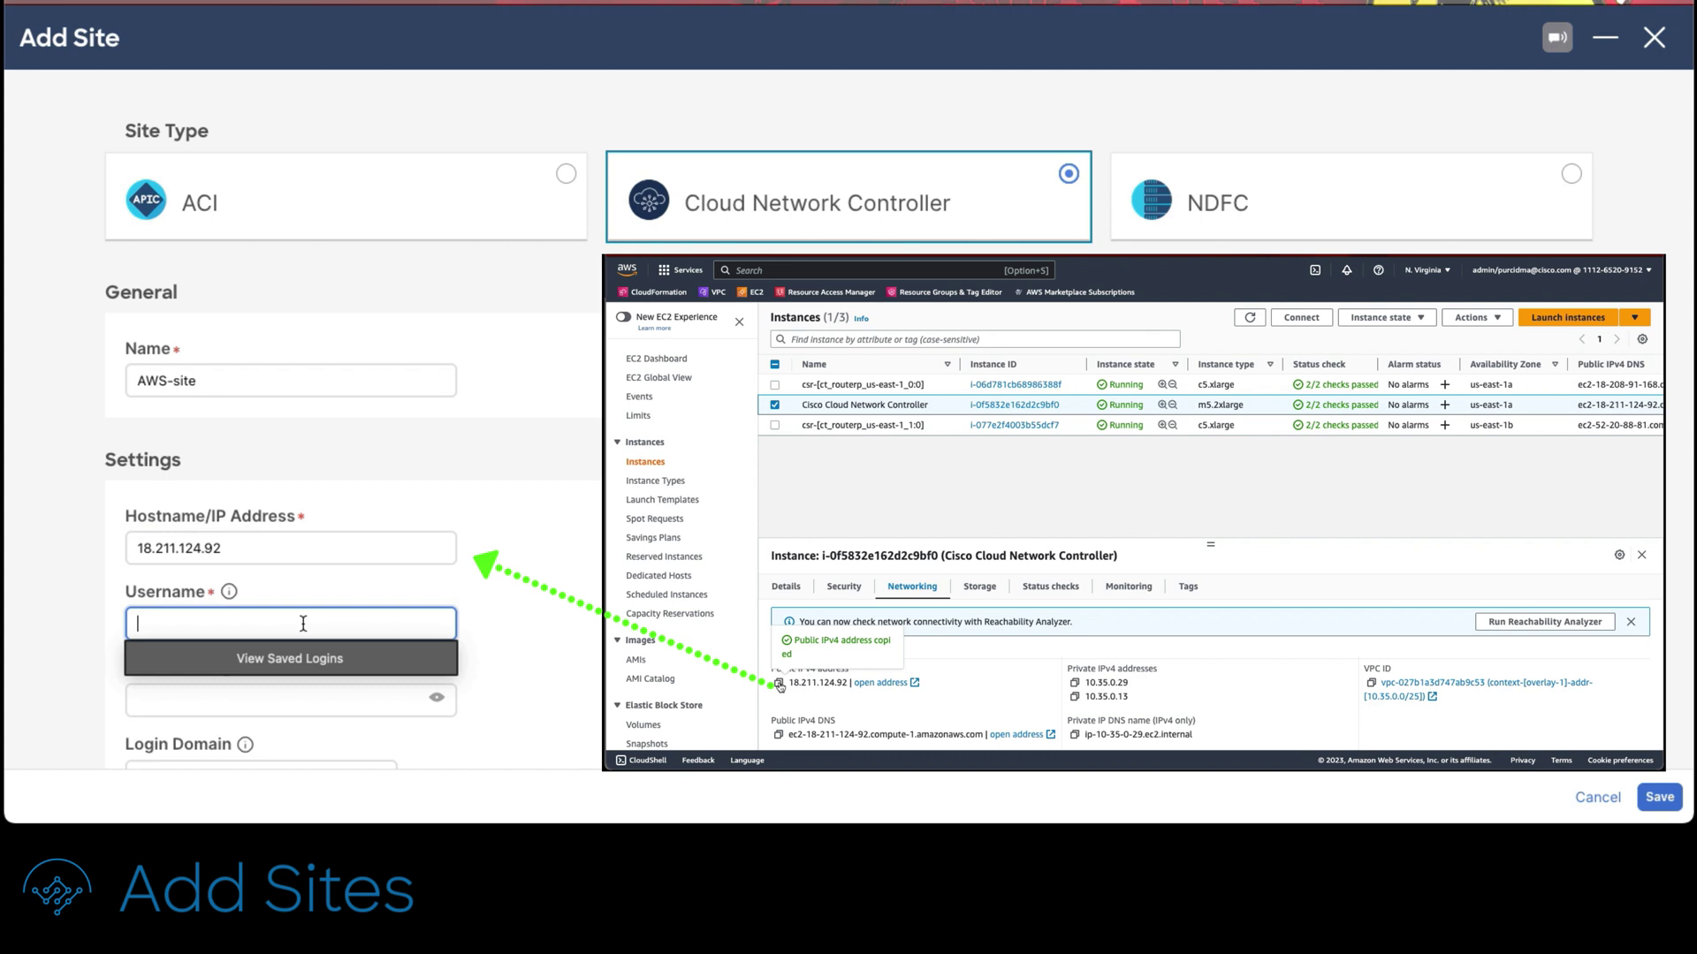
text(admin)
key(Tab)
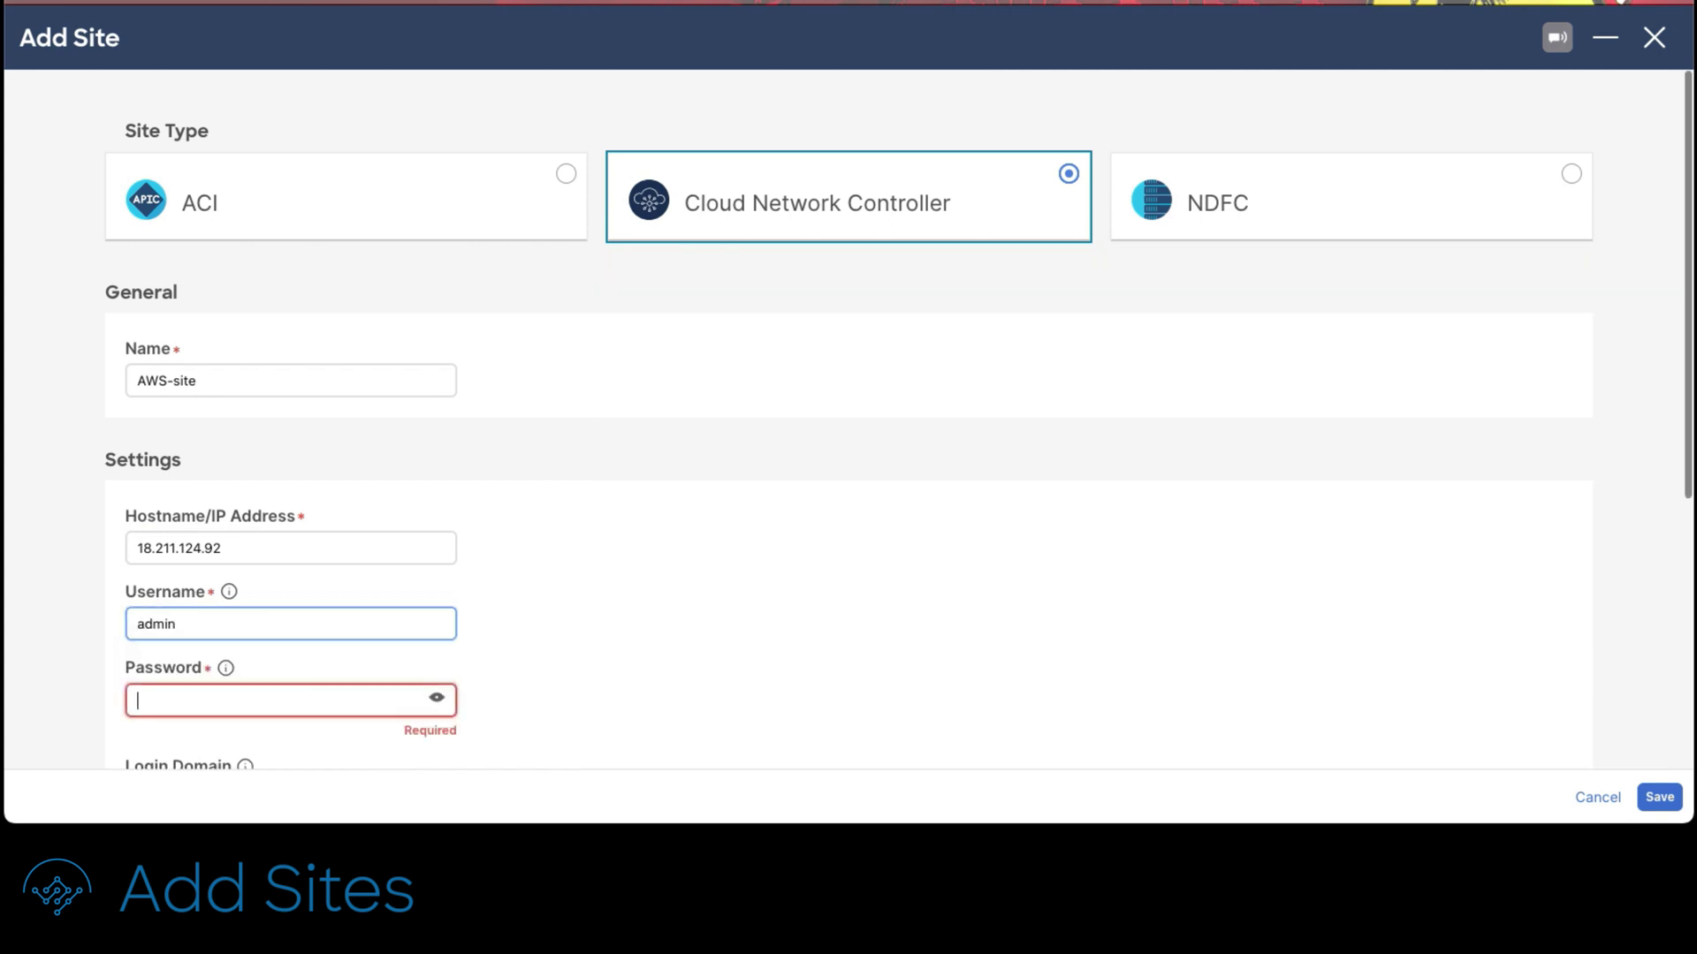
text(*******)
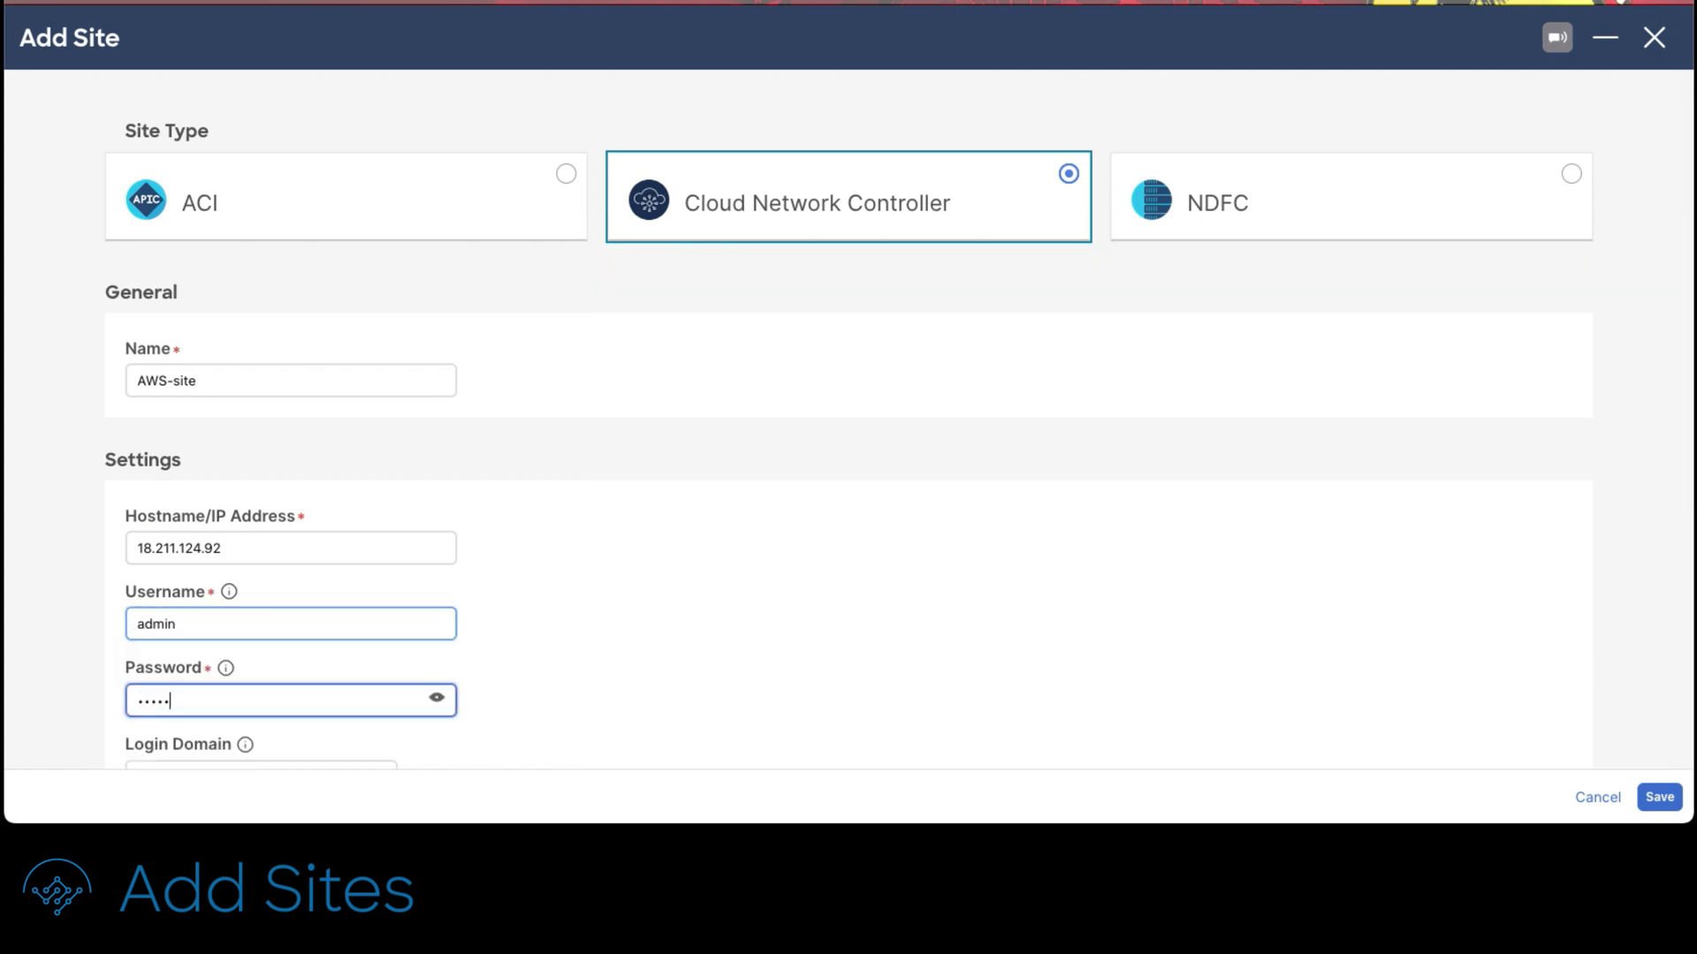
text(****)
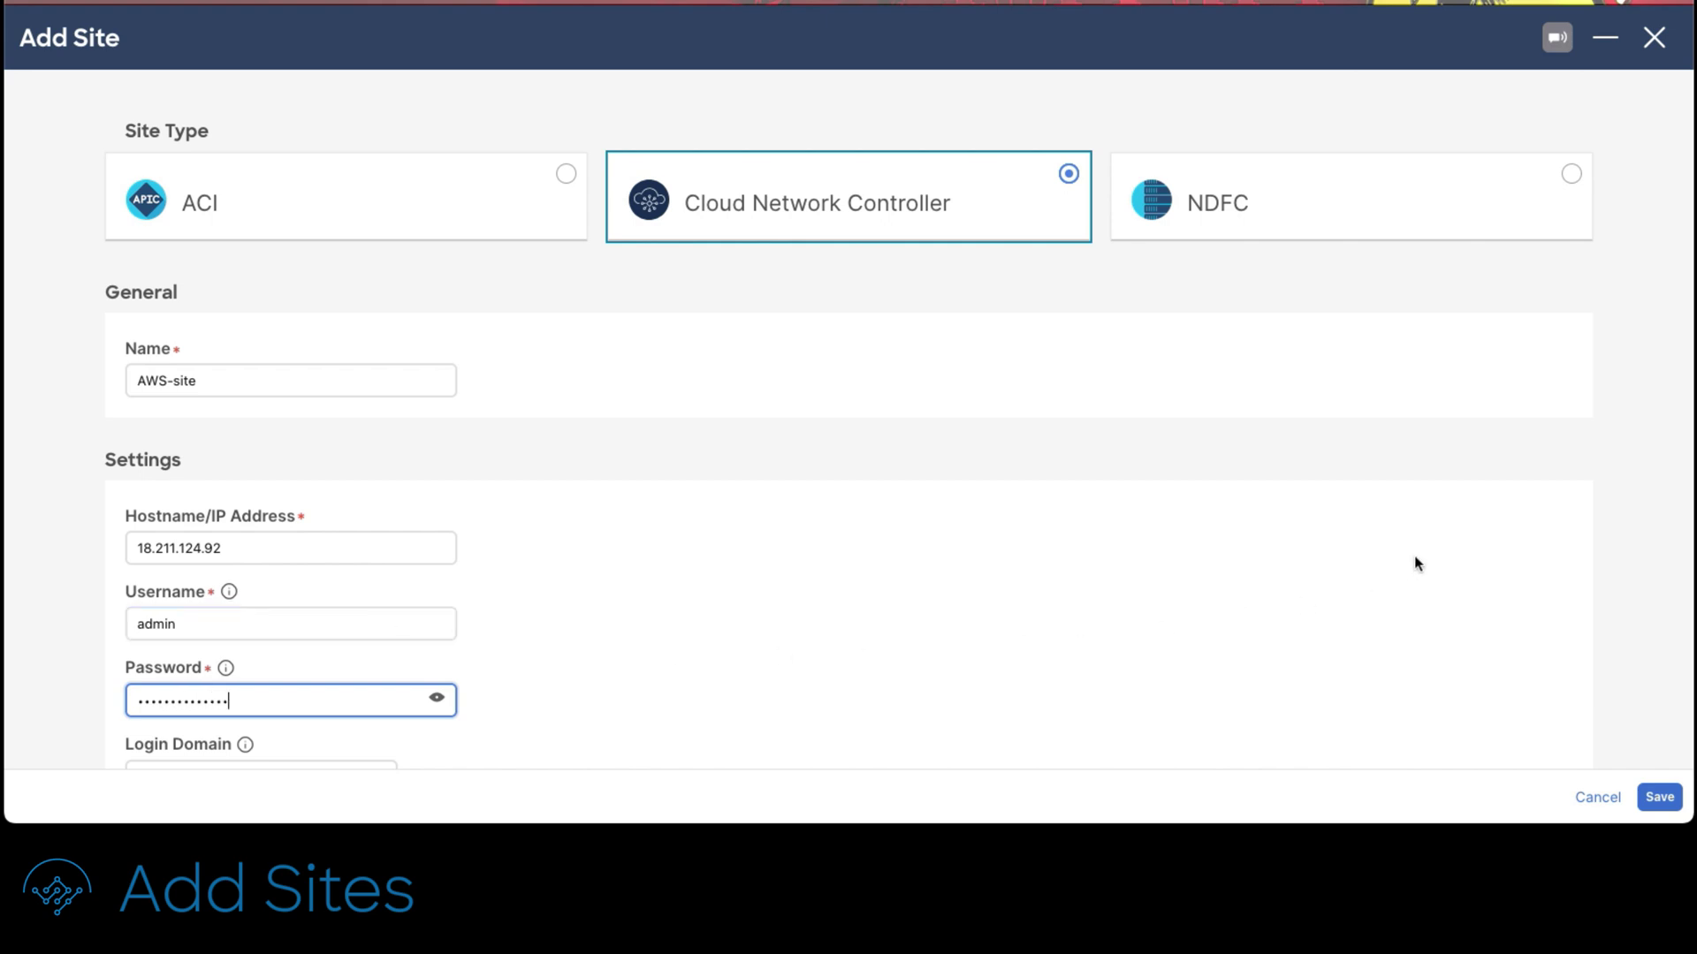
scroll(1656, 682, down, 4)
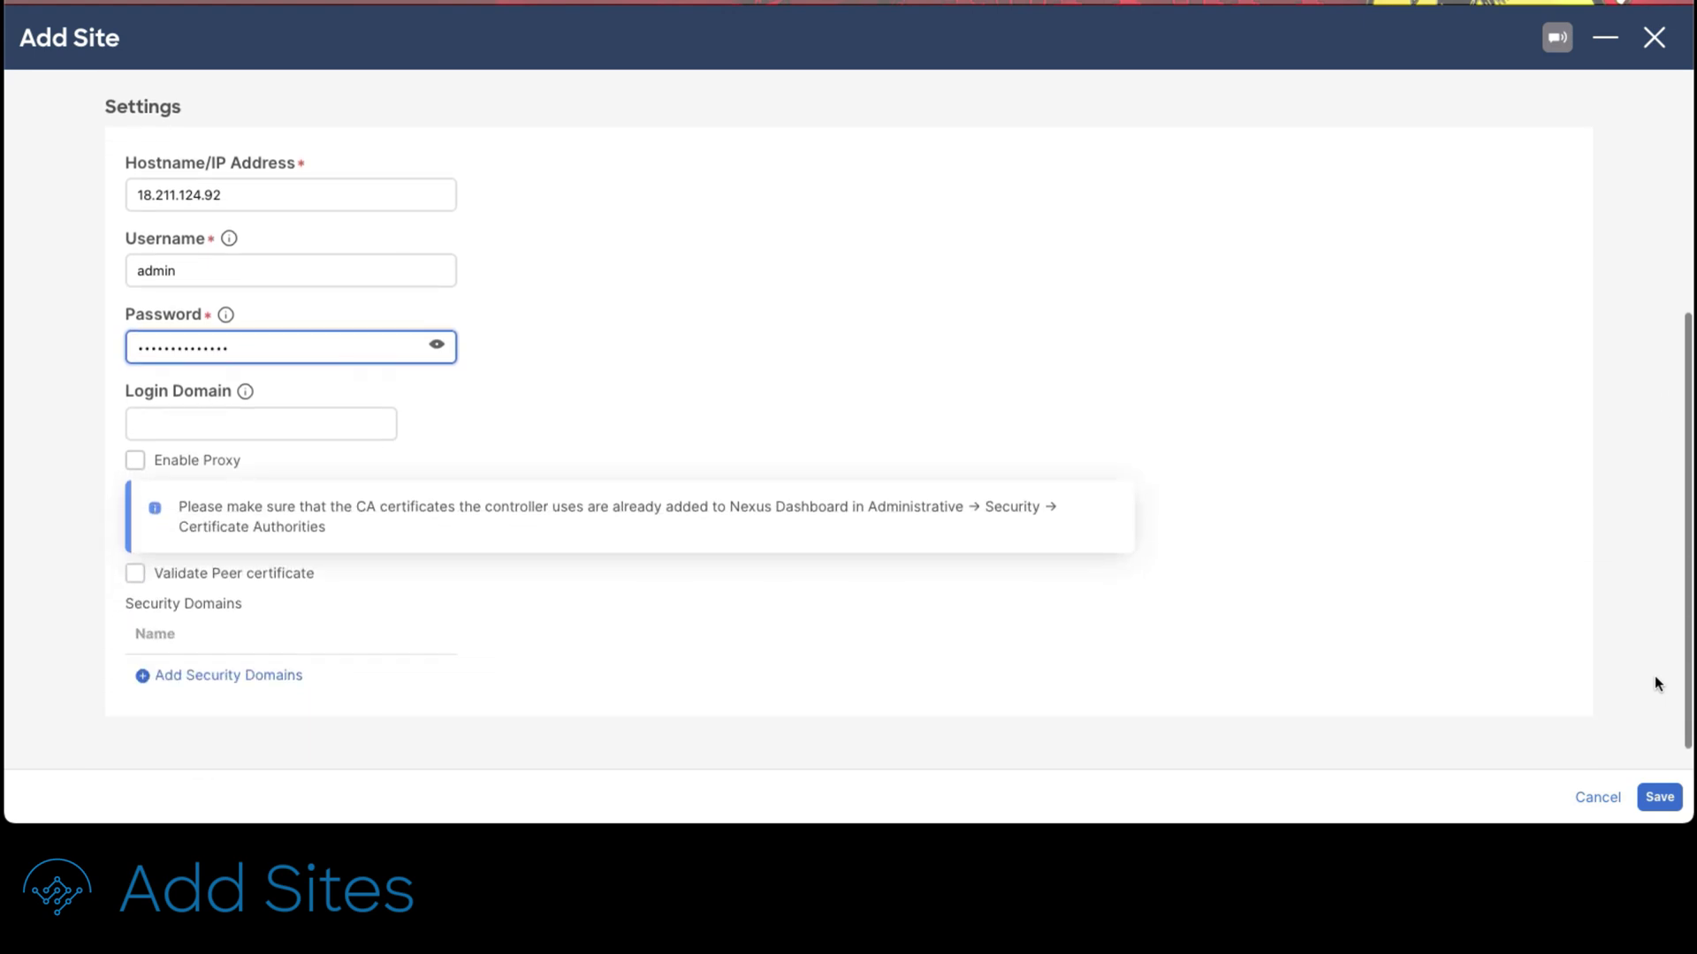
click(1659, 797)
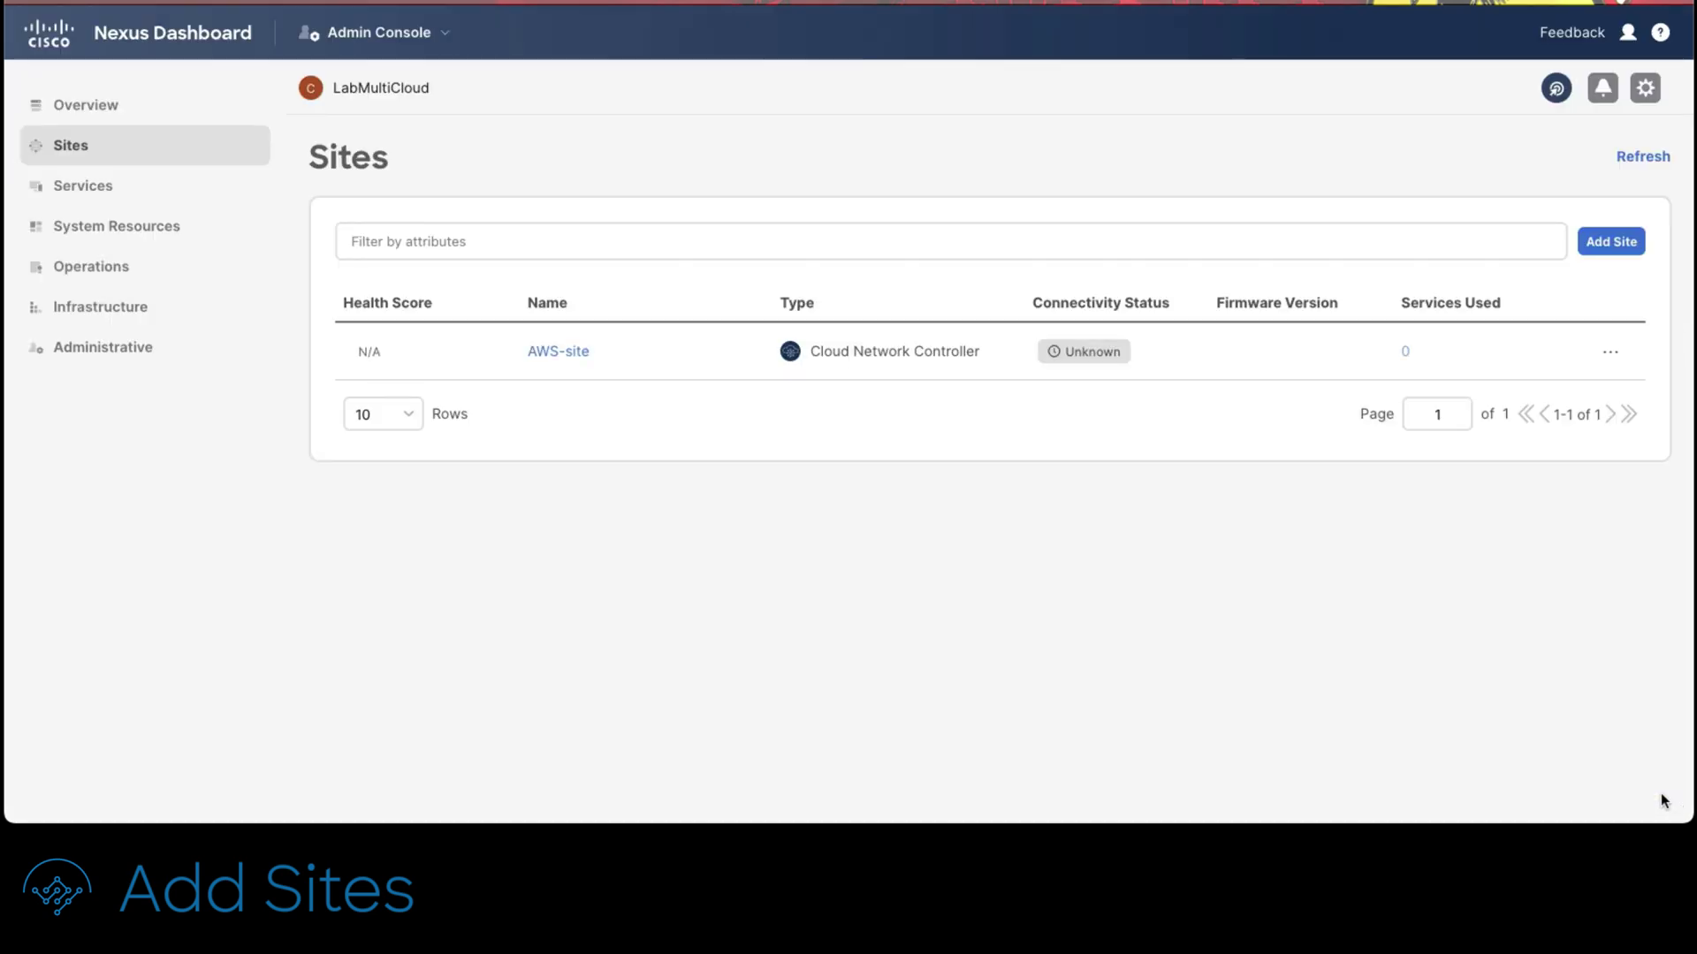
Step: Start another Cloud Network Controller site named Azure-Site
click(1629, 241)
click(1074, 181)
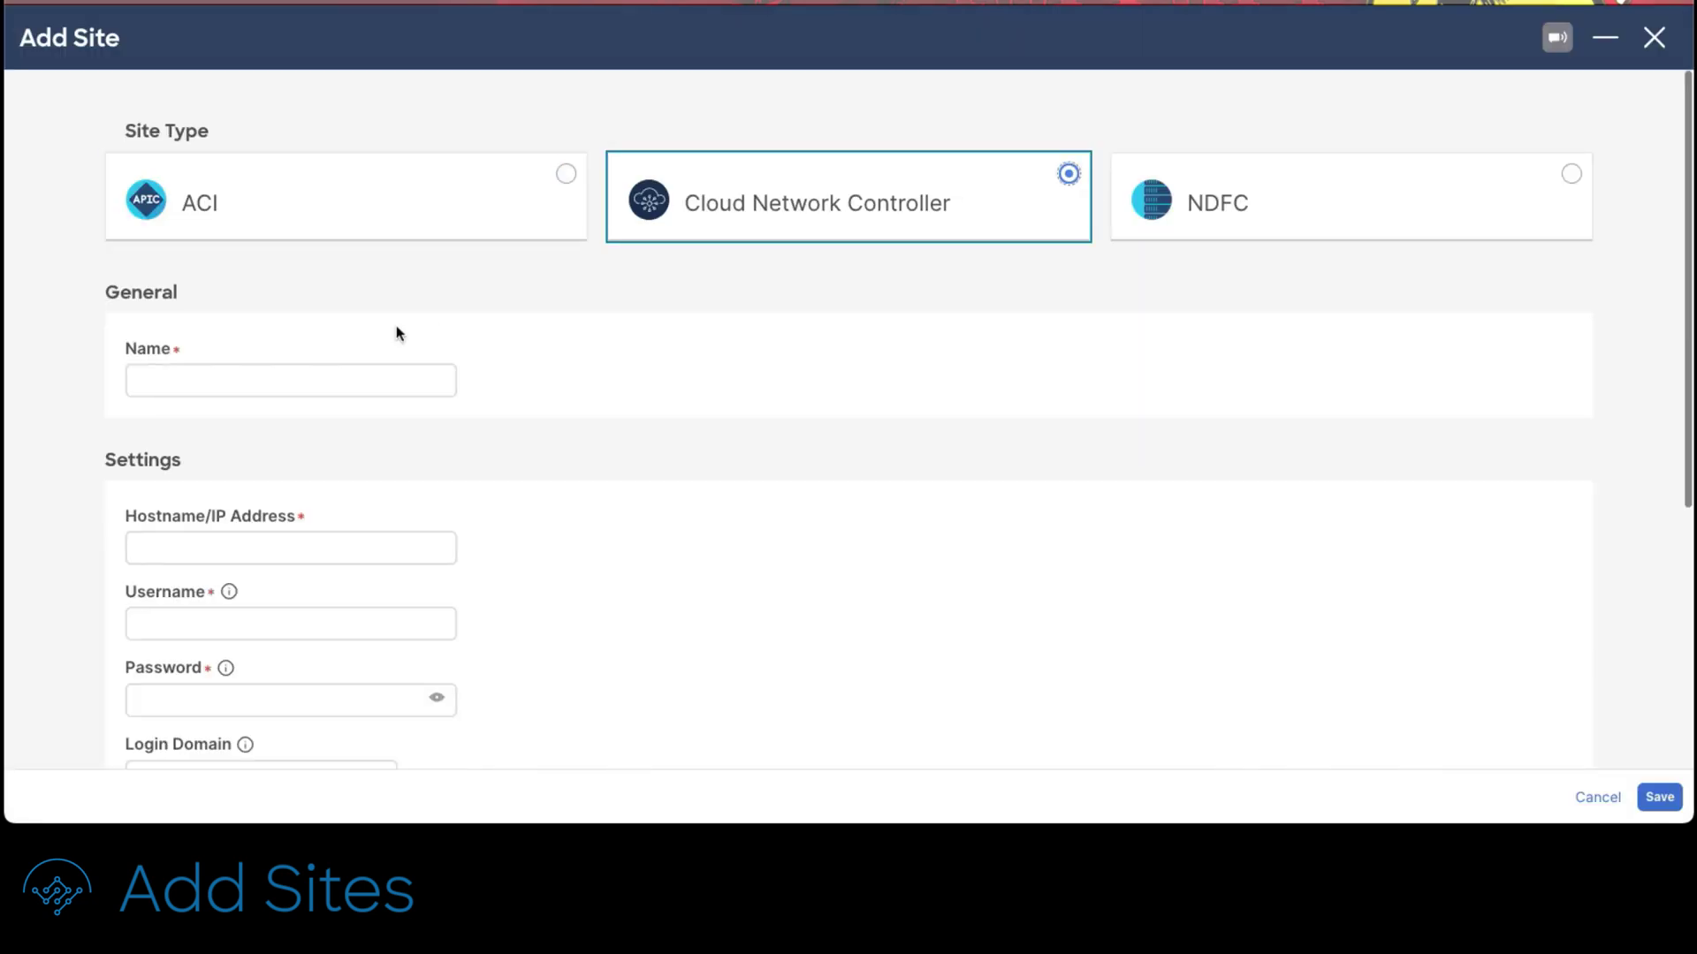
click(363, 380)
text(Azure-Site)
Step: Give Azure-Site address 4.227.219.107 with admin login credentials and save it
click(305, 537)
text(4.227.219.107)
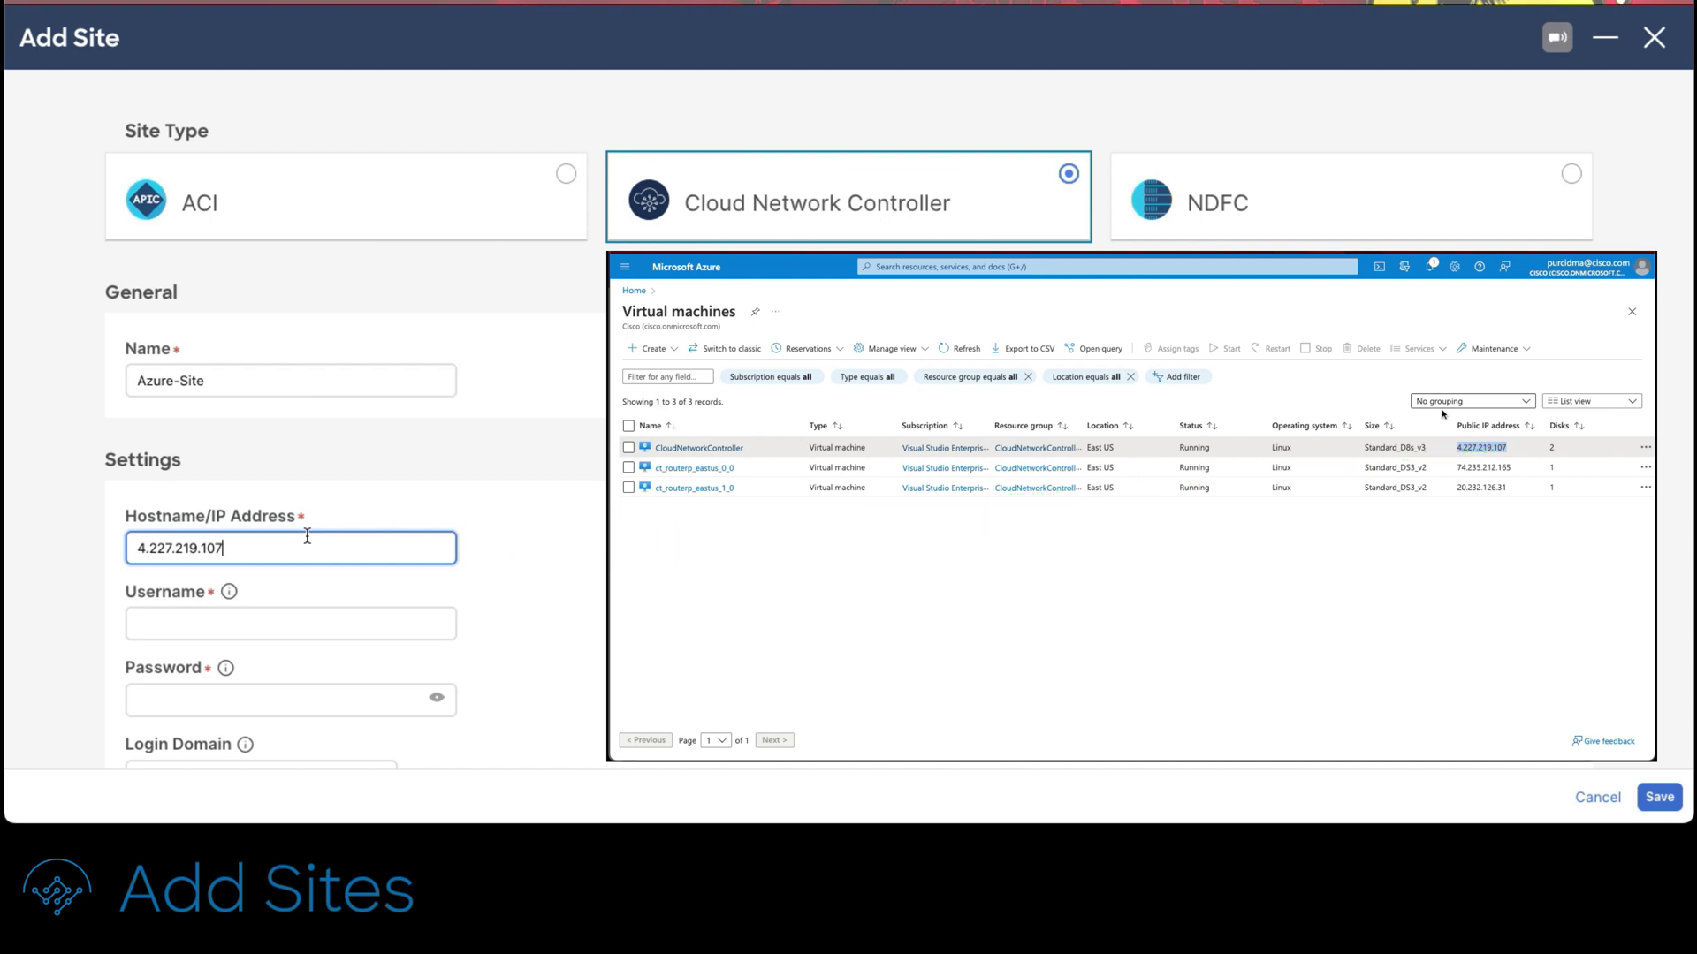
key(Tab)
text(admin)
key(Tab)
text(**************)
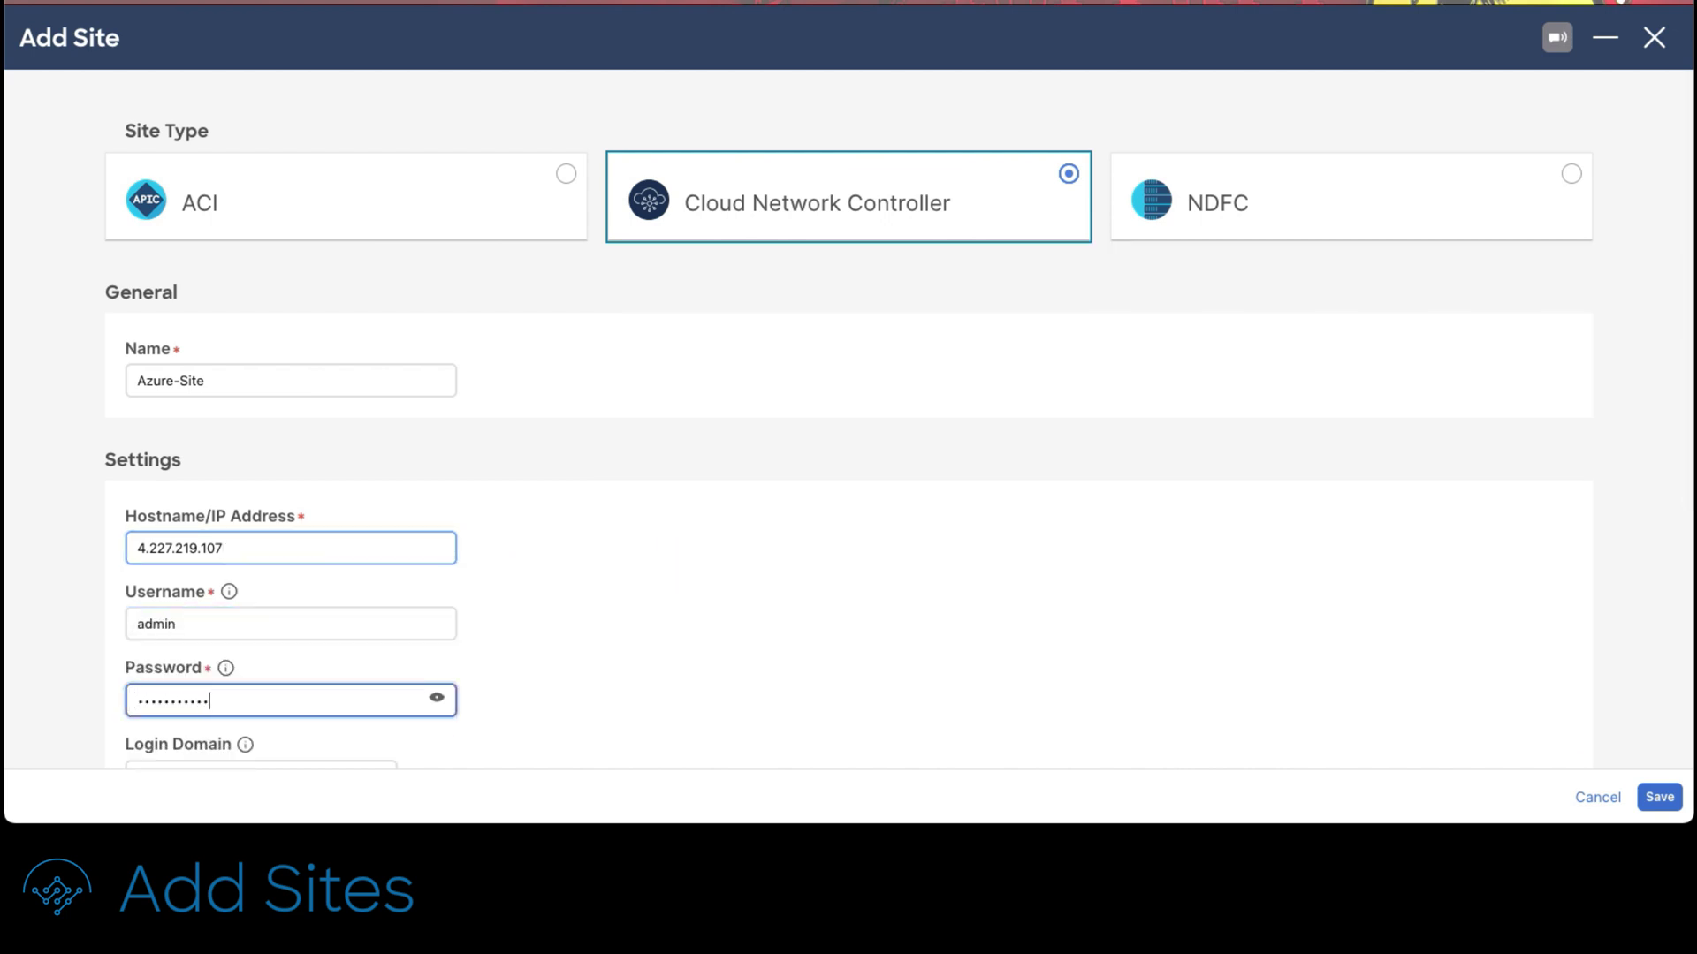
scroll(1175, 568, down, 5)
click(1661, 797)
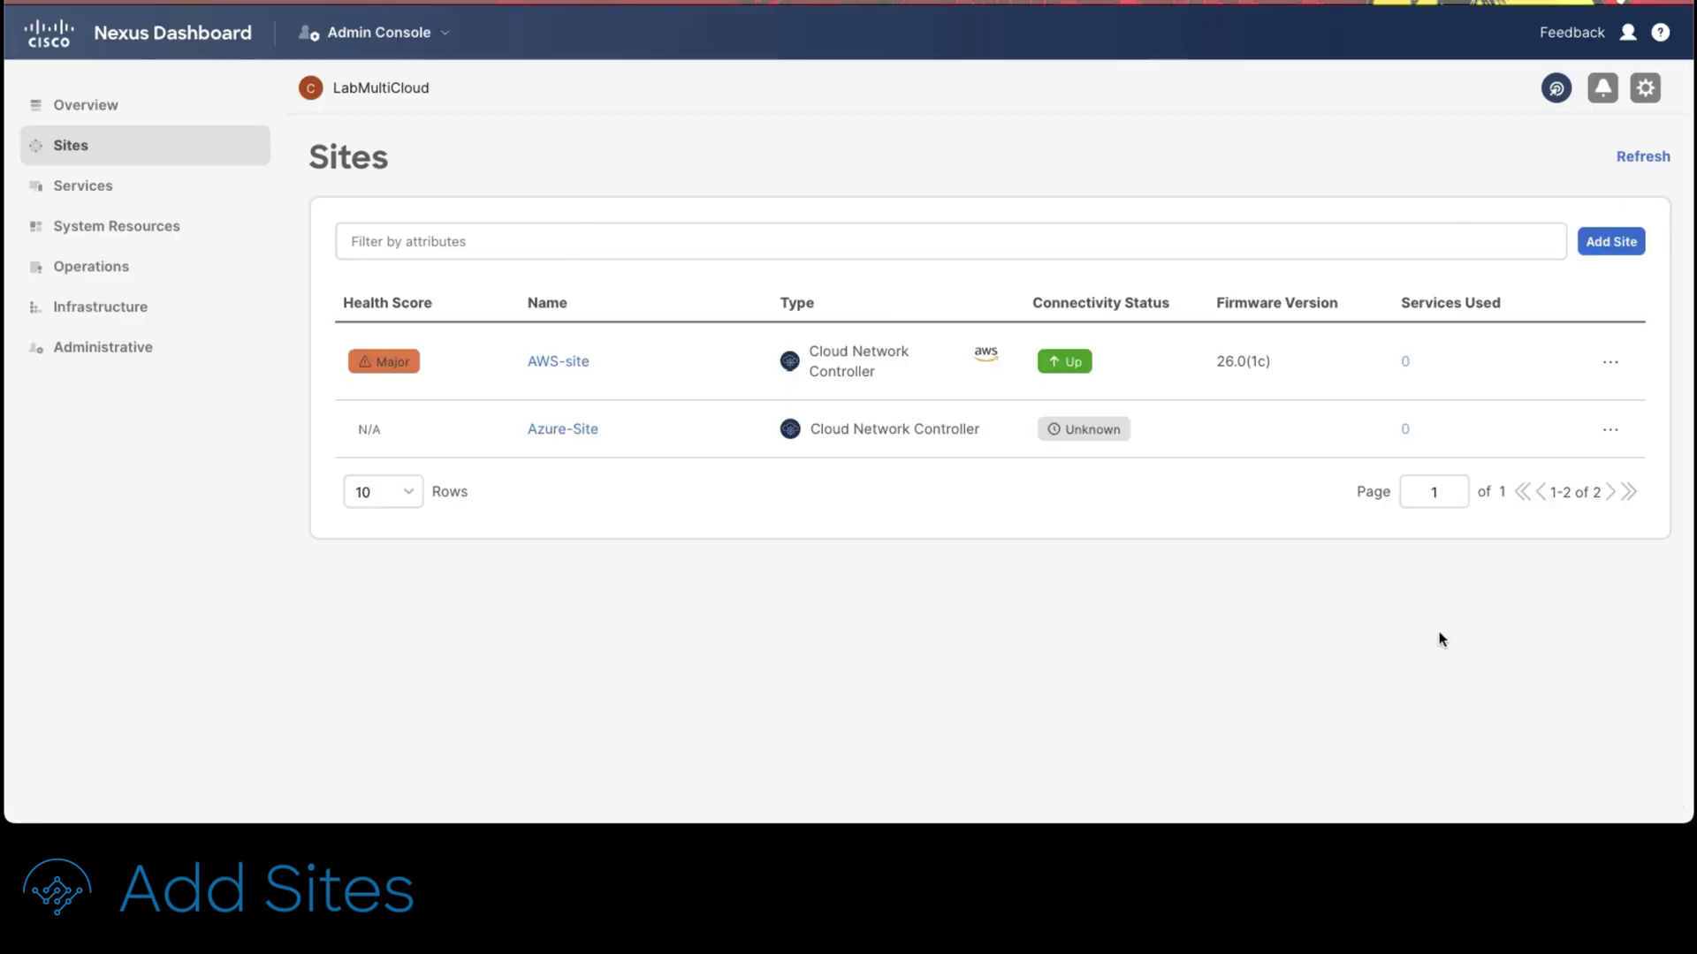